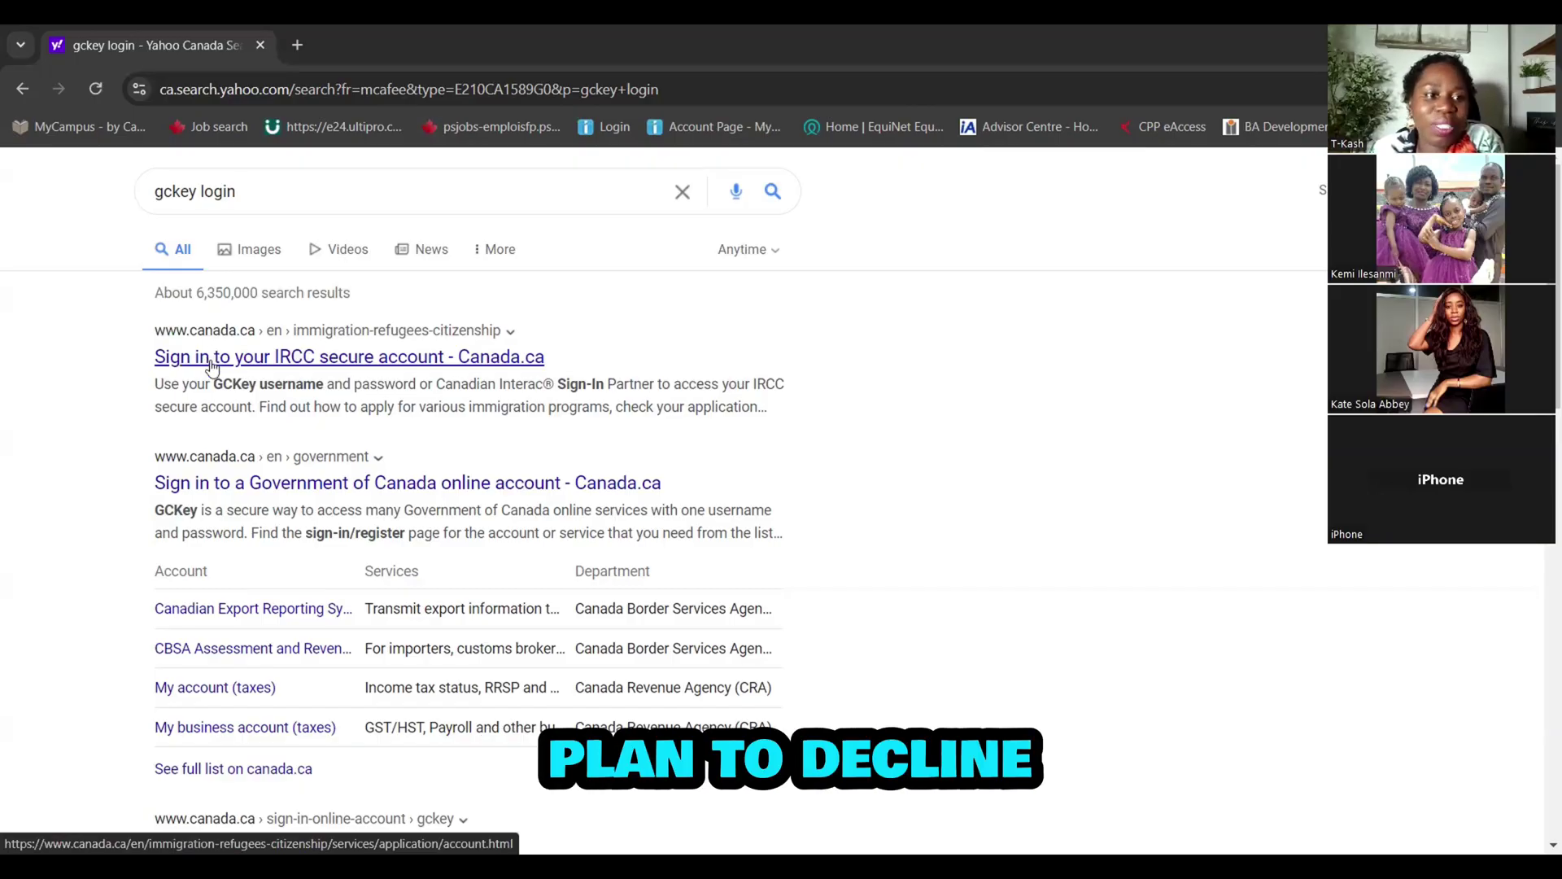
Open the IRCC secure account page from the search results and sign in with the GCKey username and password option
{"action": "left_click", "coordinate": [210, 366]}
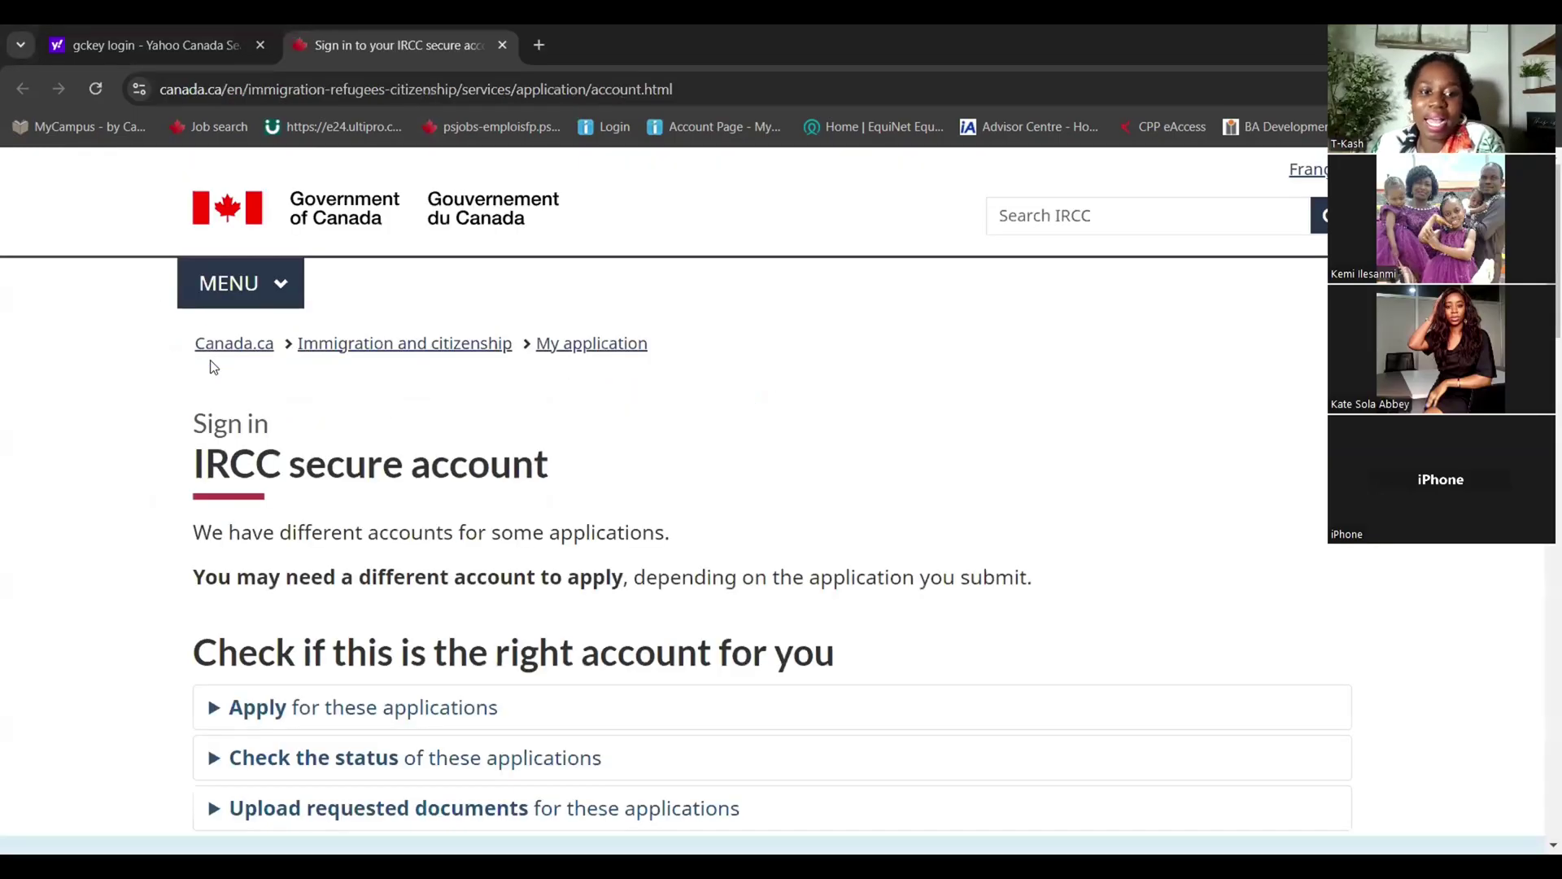
{"action": "scroll", "coordinate": [436, 425], "scroll_direction": "down", "scroll_amount": 10}
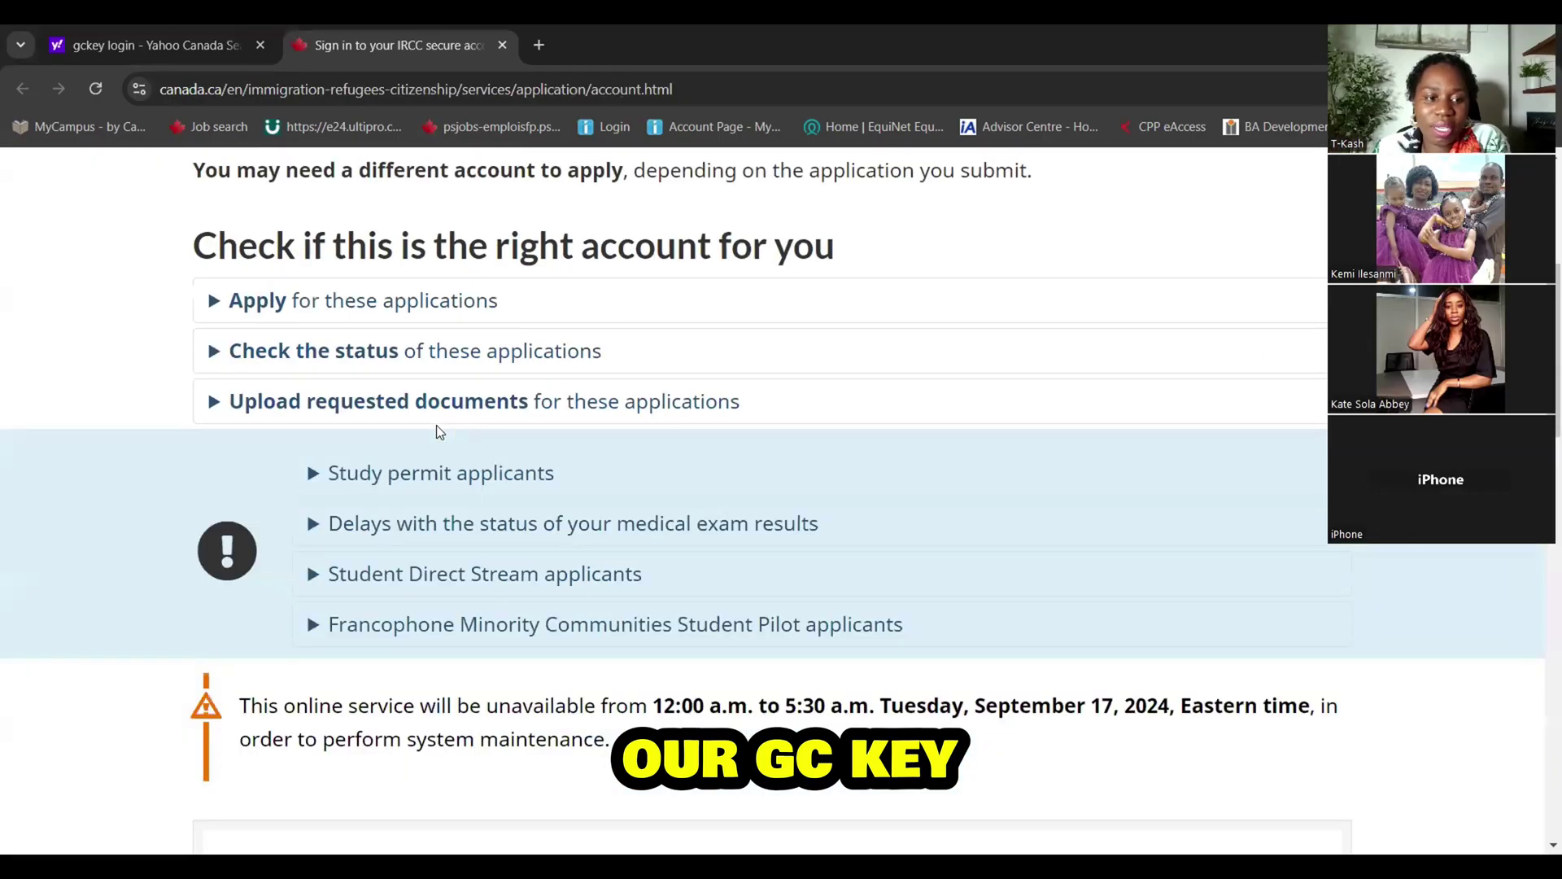
{"action": "scroll", "coordinate": [438, 443], "scroll_direction": "down", "scroll_amount": 2}
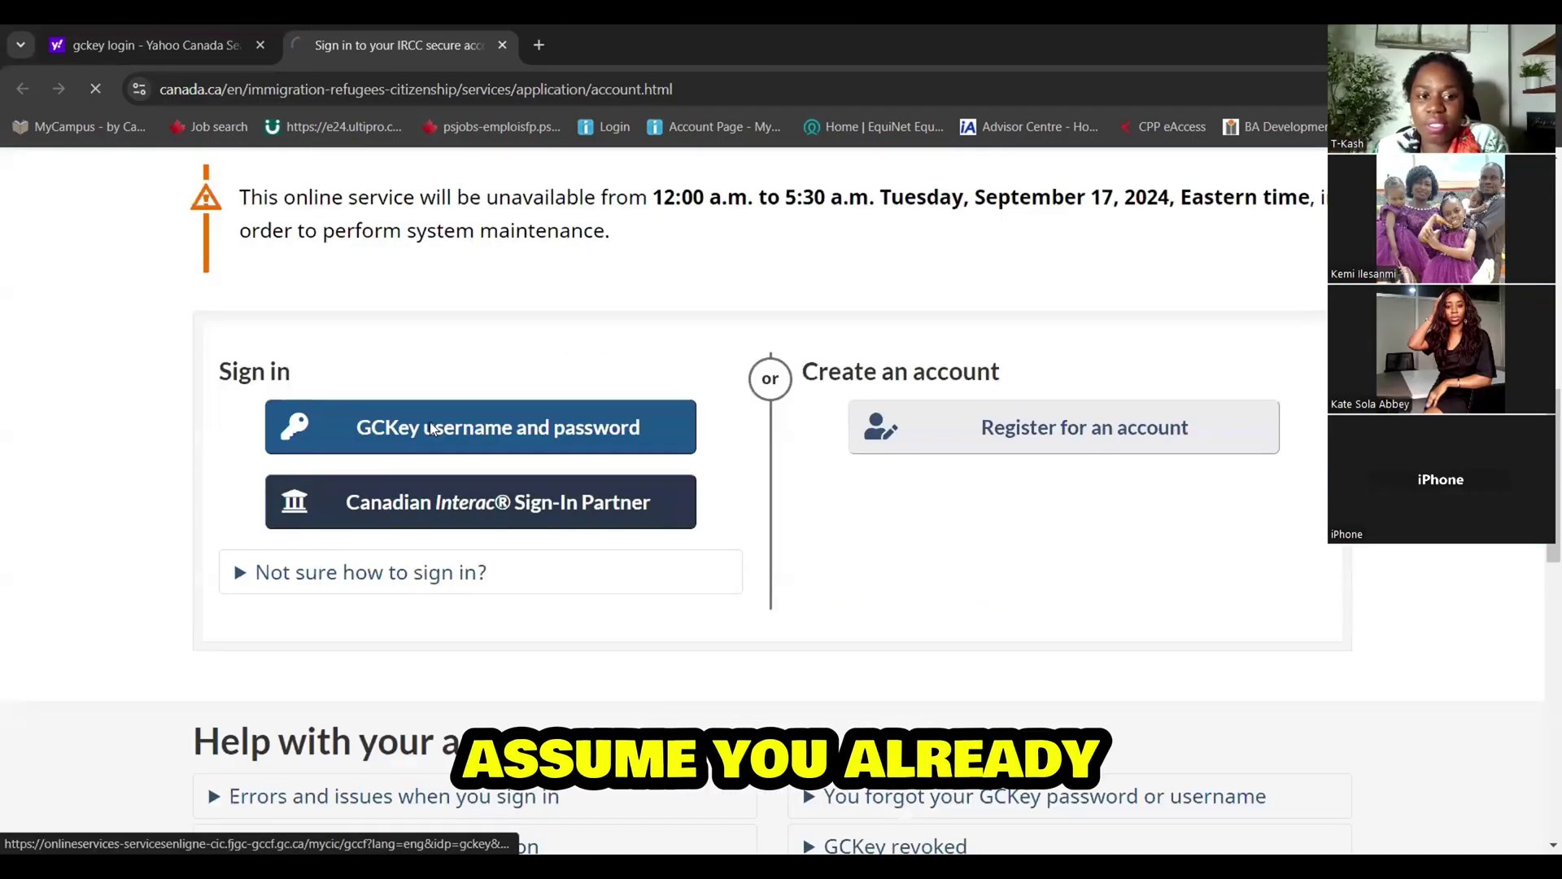
{"action": "left_click", "coordinate": [432, 429]}
{"action": "left_click", "coordinate": [516, 686]}
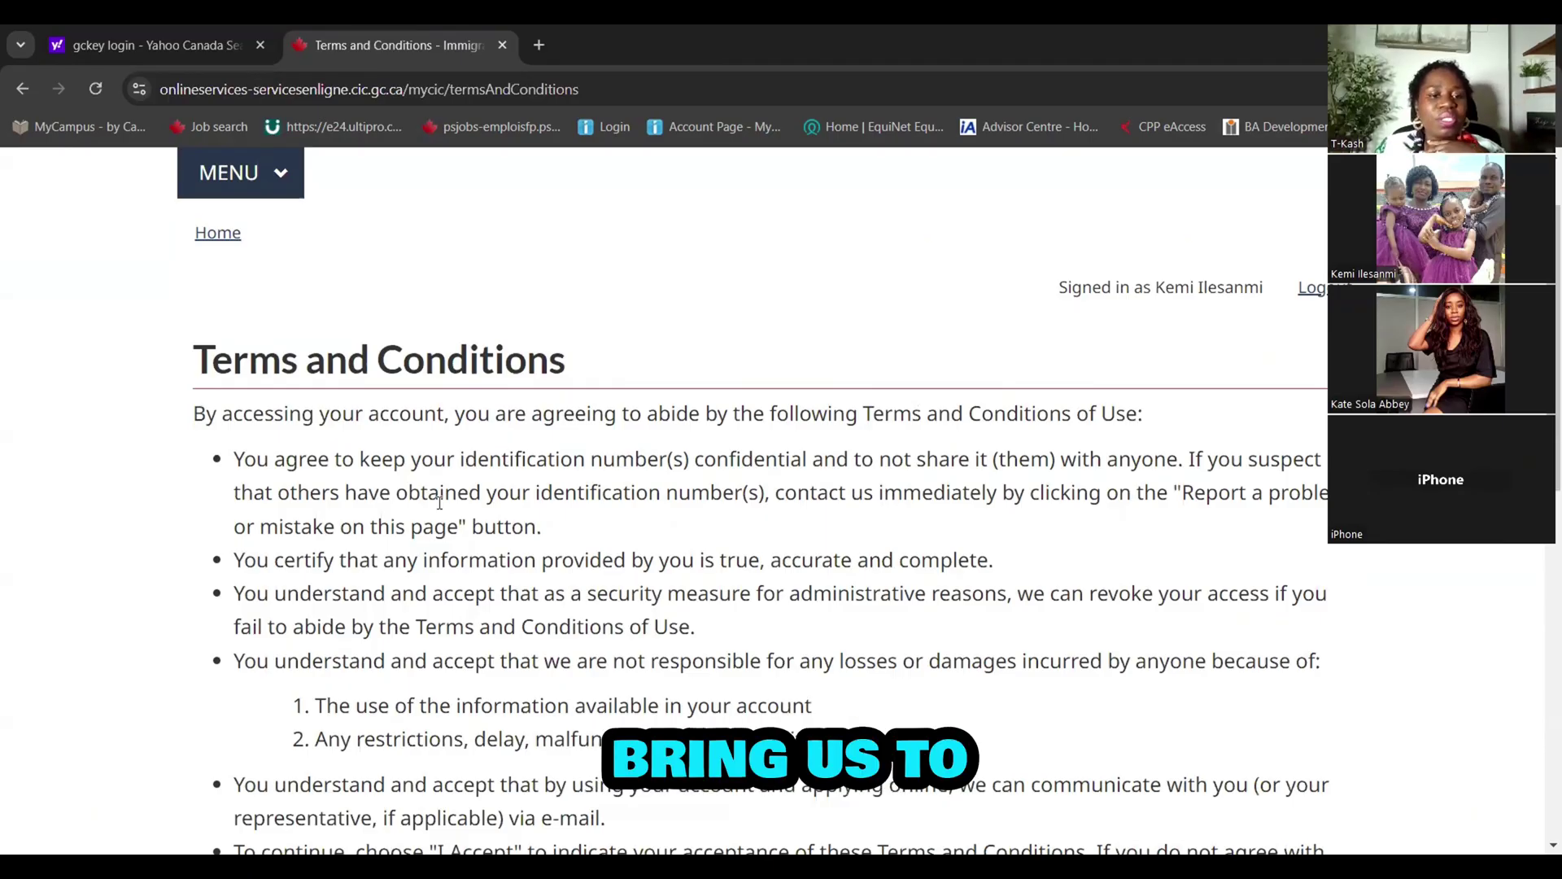
Accept the account's Terms and Conditions and continue the unsubmitted Permanent Residency application
{"action": "scroll", "coordinate": [528, 484], "scroll_direction": "down", "scroll_amount": 3}
{"action": "scroll", "coordinate": [549, 496], "scroll_direction": "down", "scroll_amount": 4}
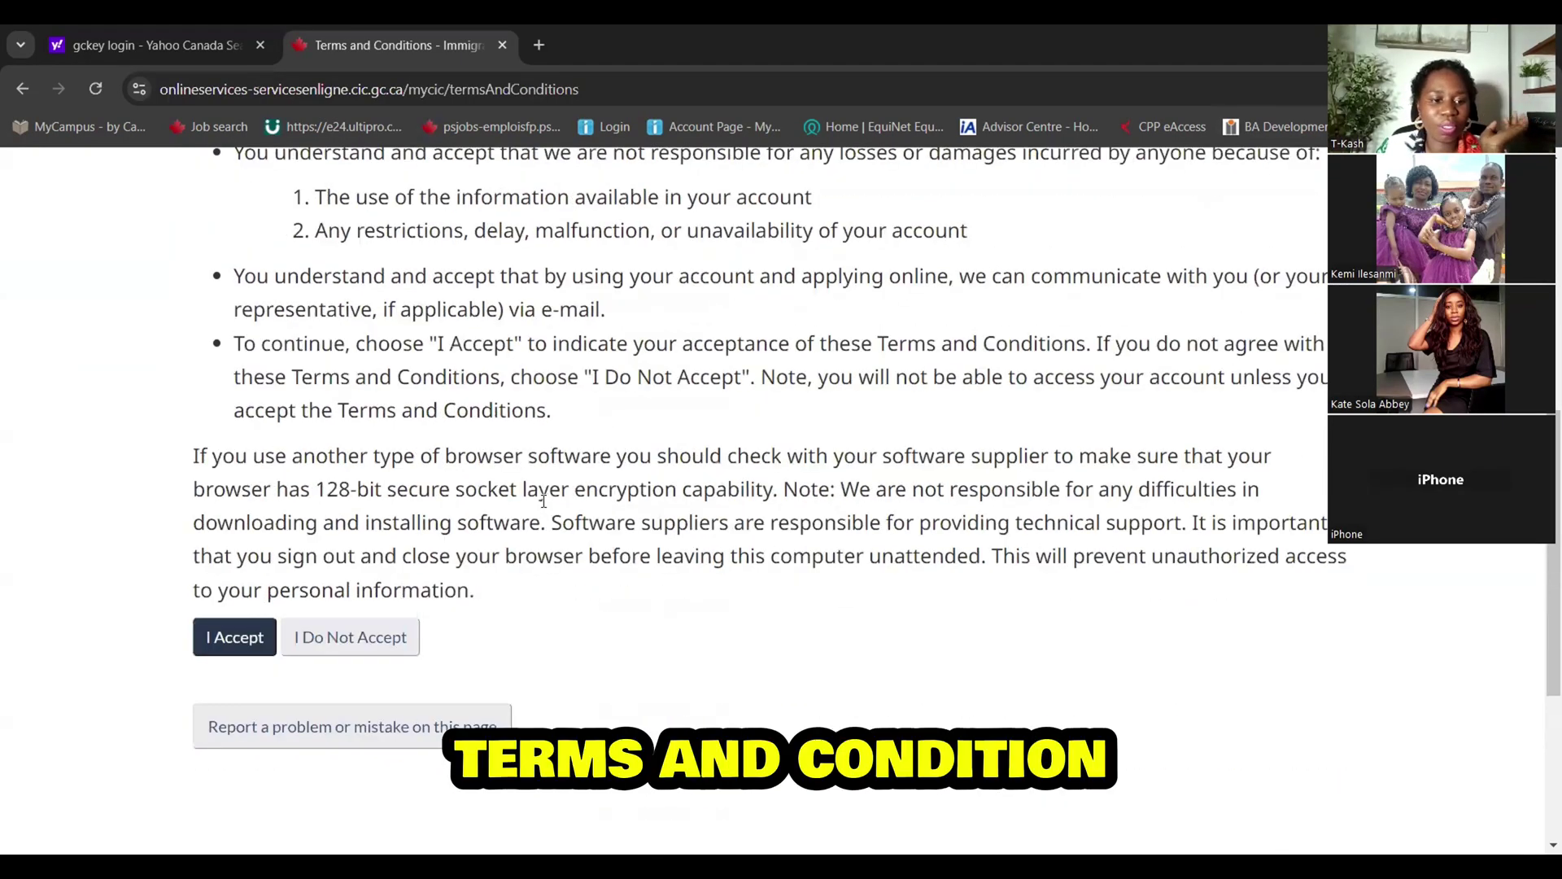
{"action": "left_click", "coordinate": [229, 639]}
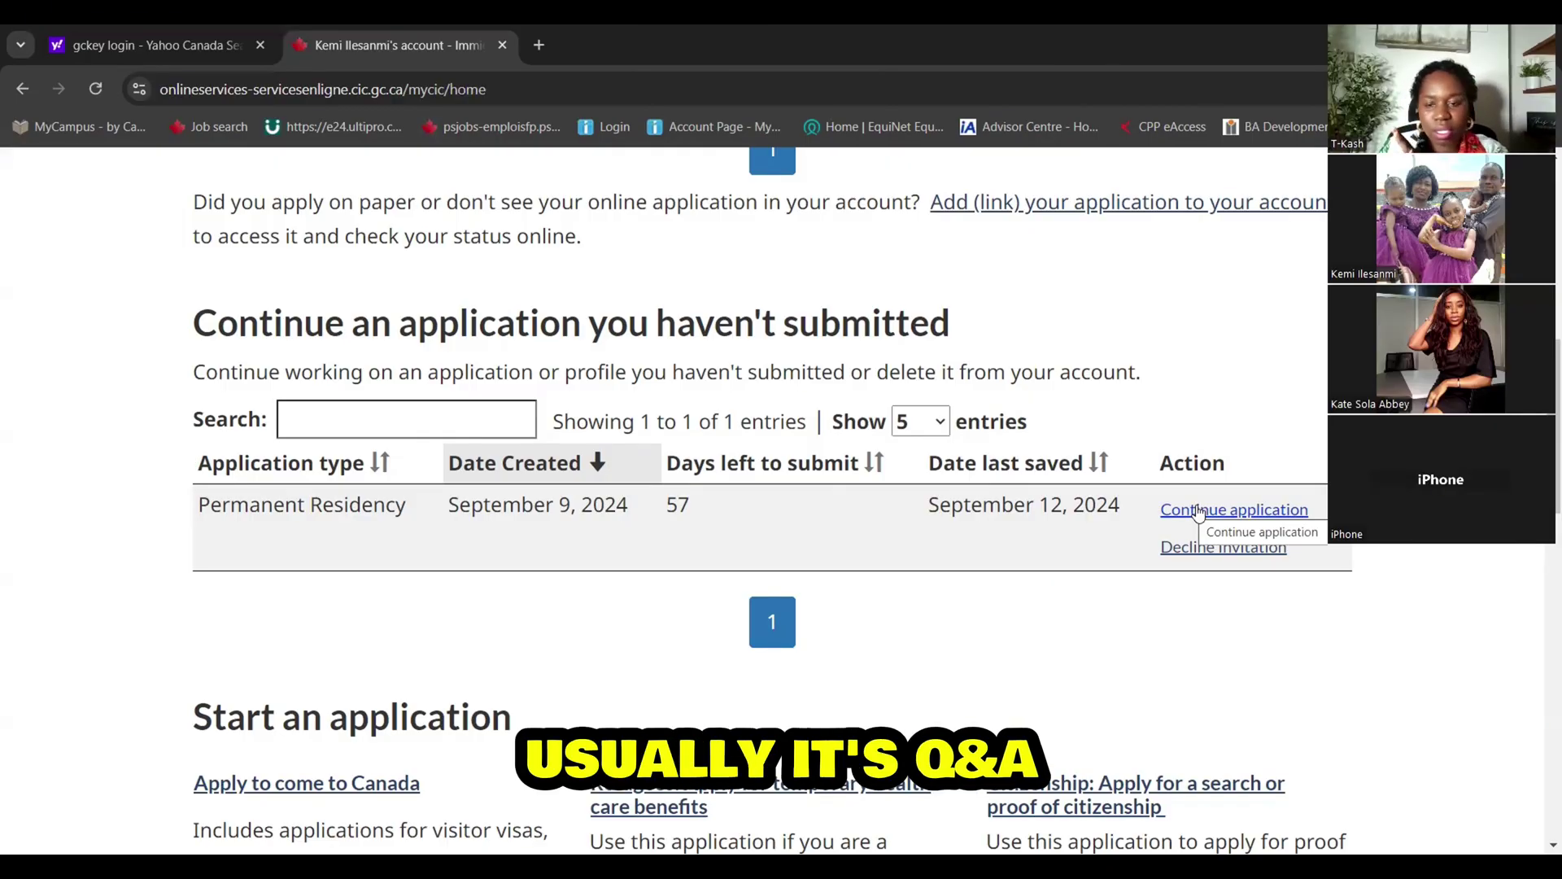
{"action": "left_click", "coordinate": [1200, 510]}
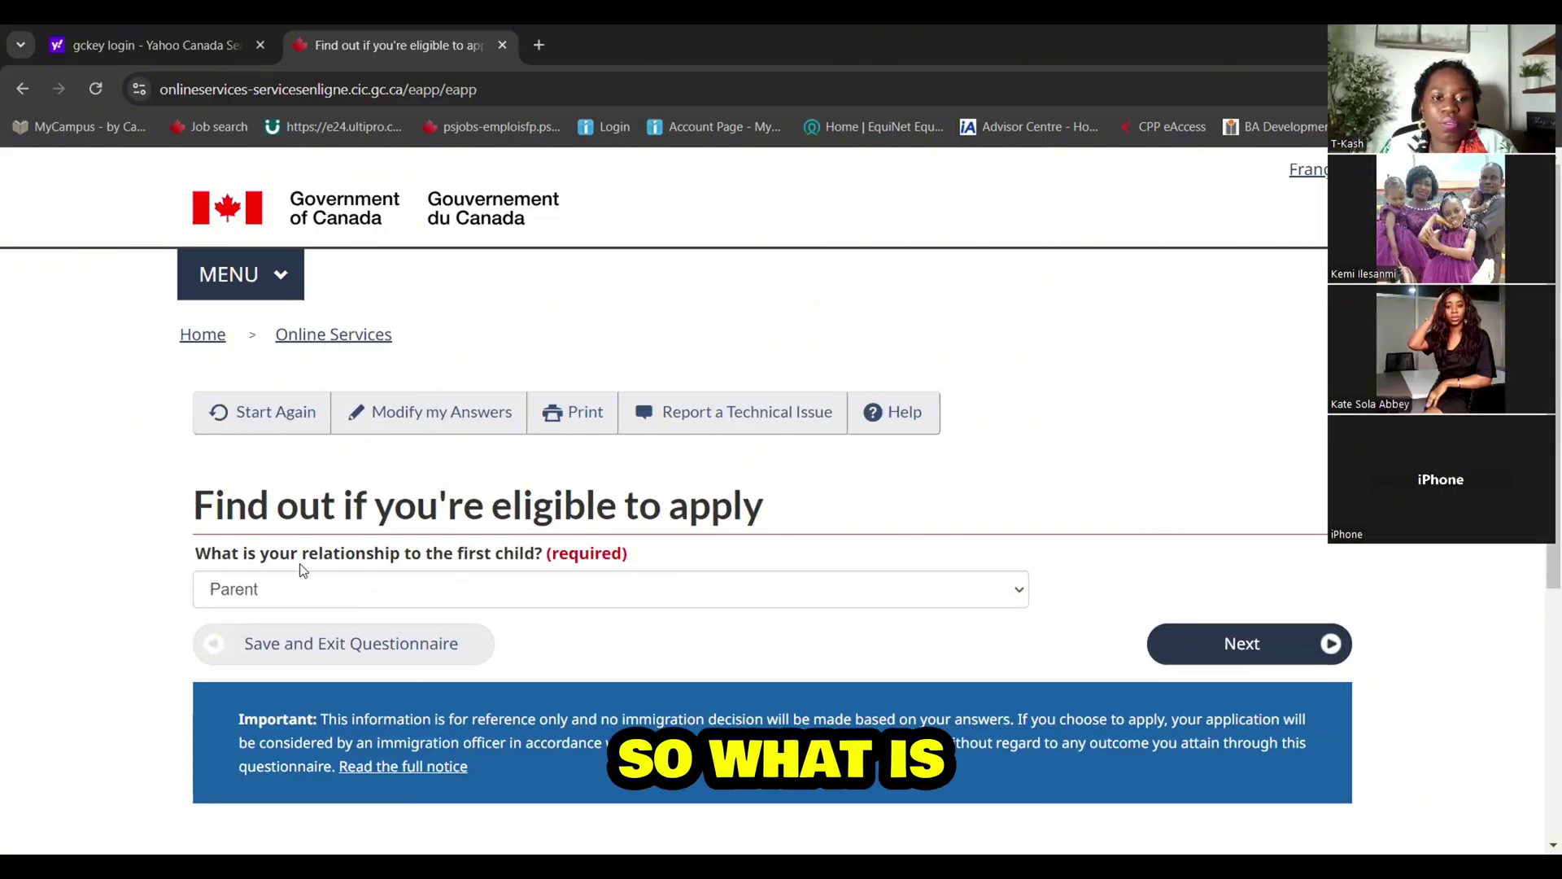
Answer Parent for the relationship to the first child and proceed to that child's details
{"action": "left_click", "coordinate": [550, 593]}
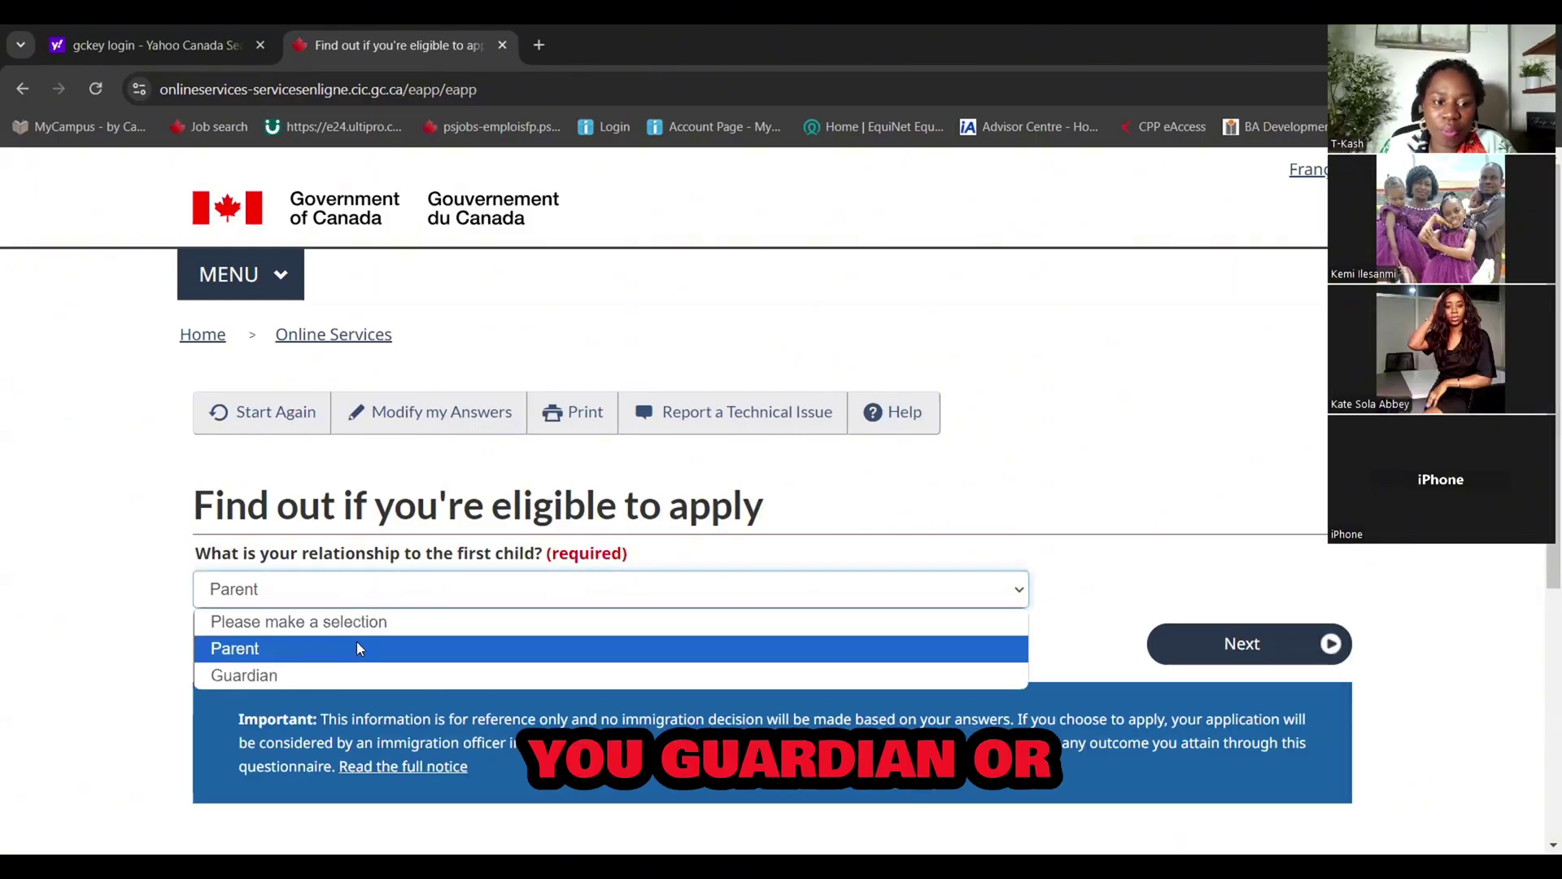
{"action": "left_click", "coordinate": [690, 586]}
{"action": "left_click", "coordinate": [1247, 648]}
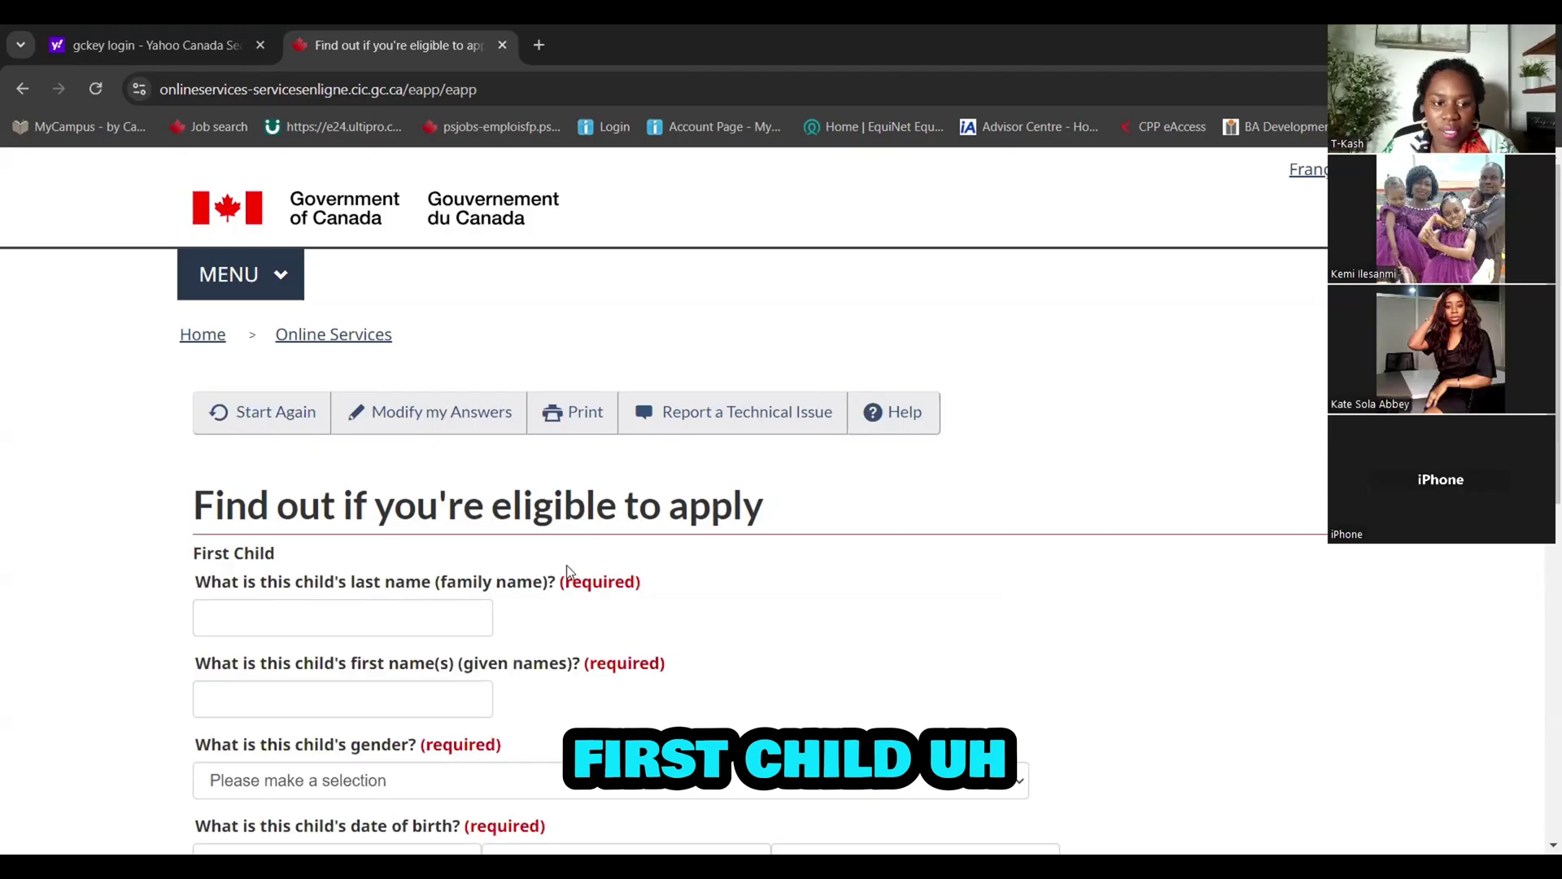
{"action": "scroll", "coordinate": [561, 572], "scroll_direction": "down", "scroll_amount": 3}
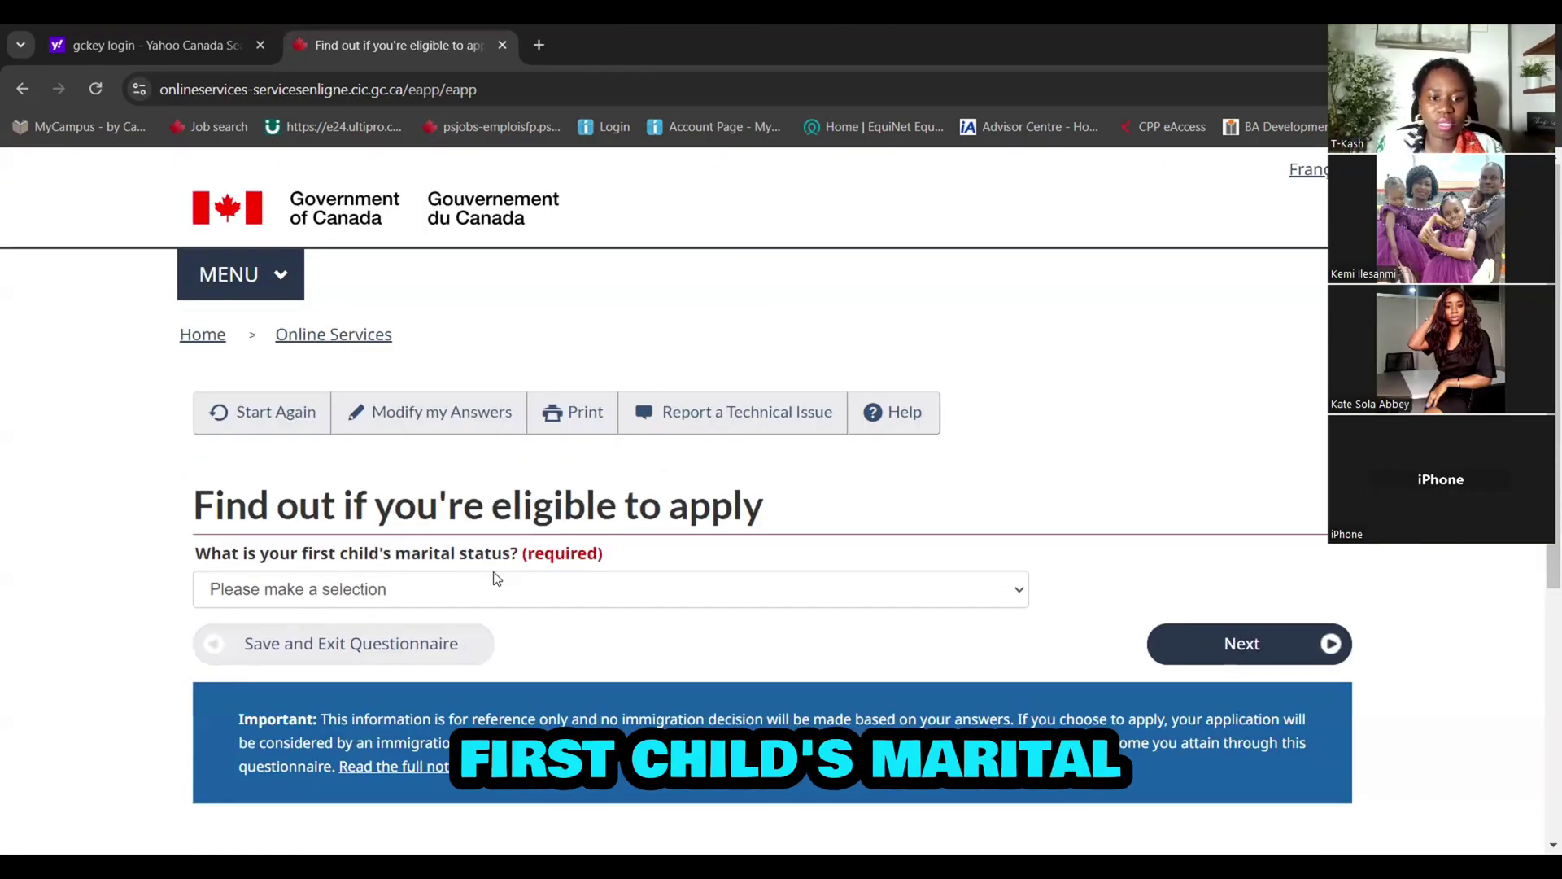
Set the first child's marital status to Never Married/Single and the relationship to the applicant to Biological Child
{"action": "left_click", "coordinate": [490, 588]}
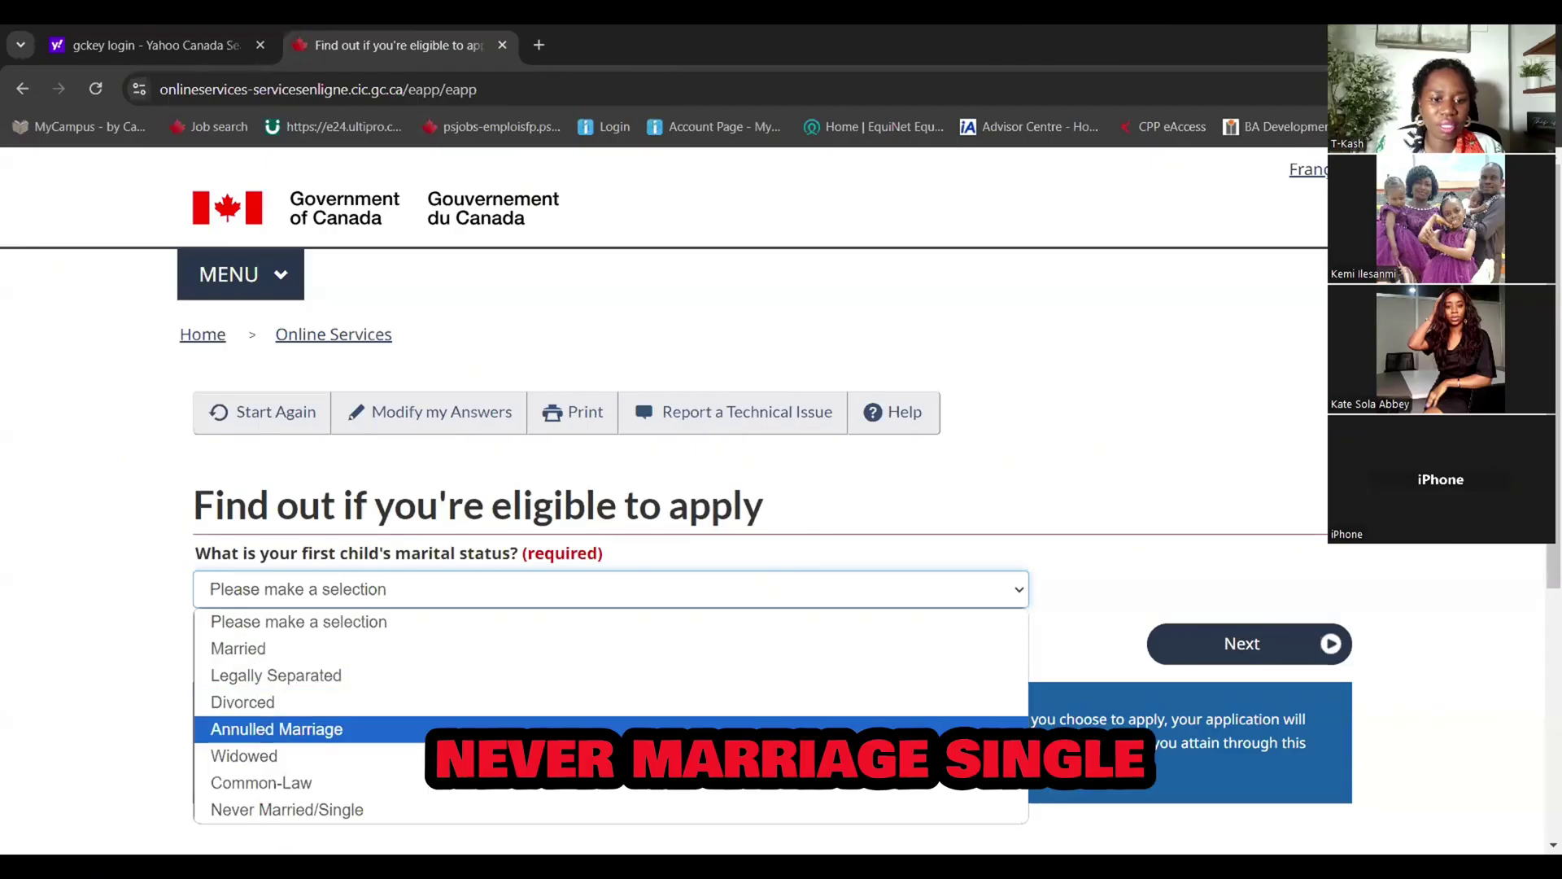
{"action": "left_click", "coordinate": [733, 809]}
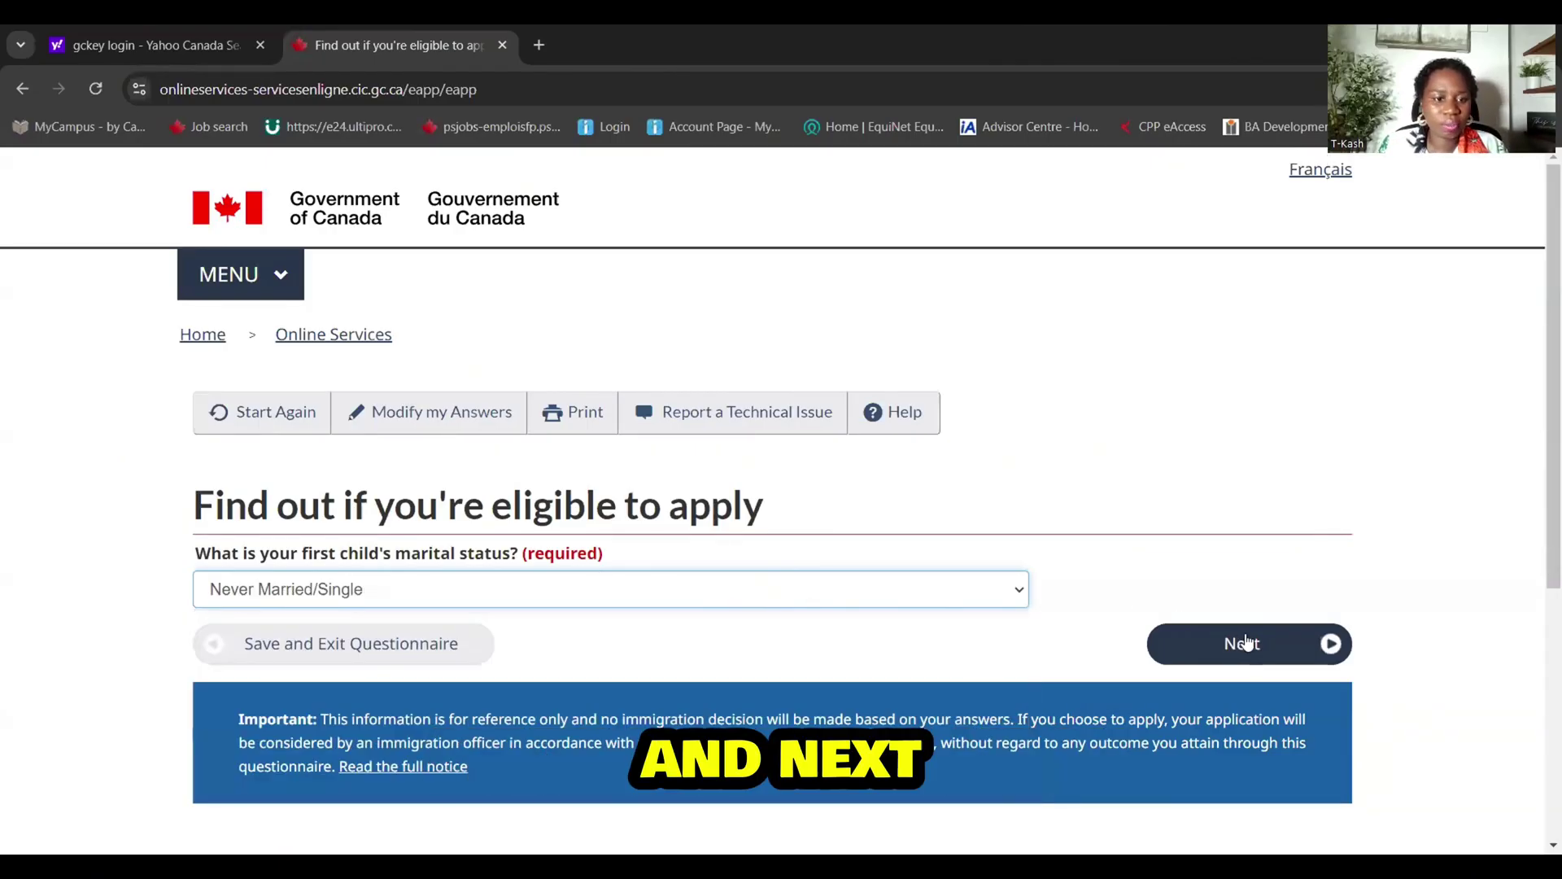
{"action": "left_click", "coordinate": [1246, 644]}
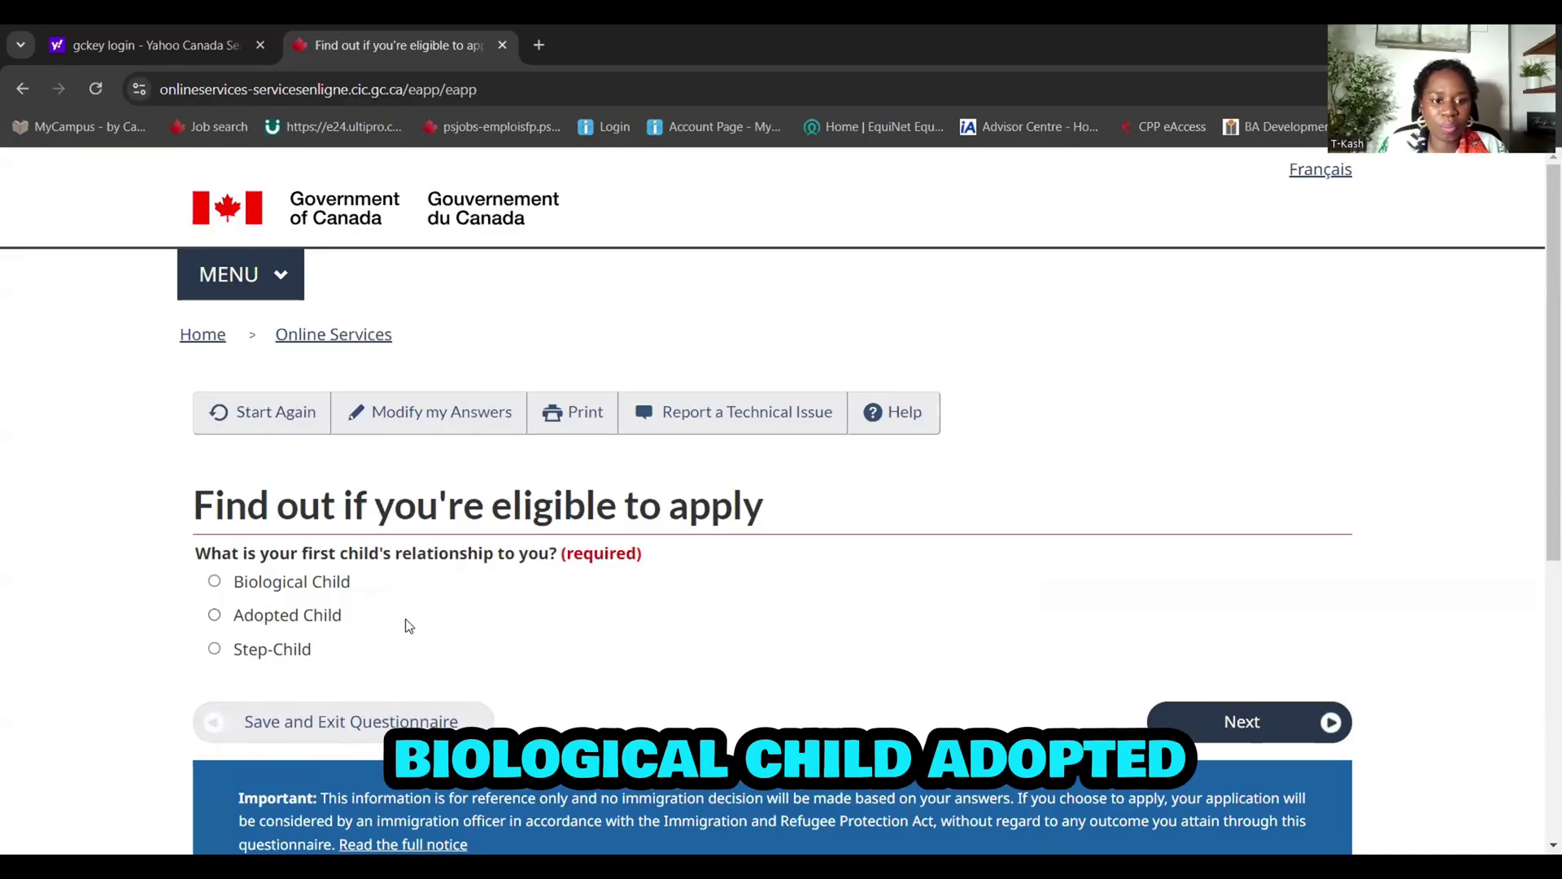
{"action": "left_click", "coordinate": [215, 583]}
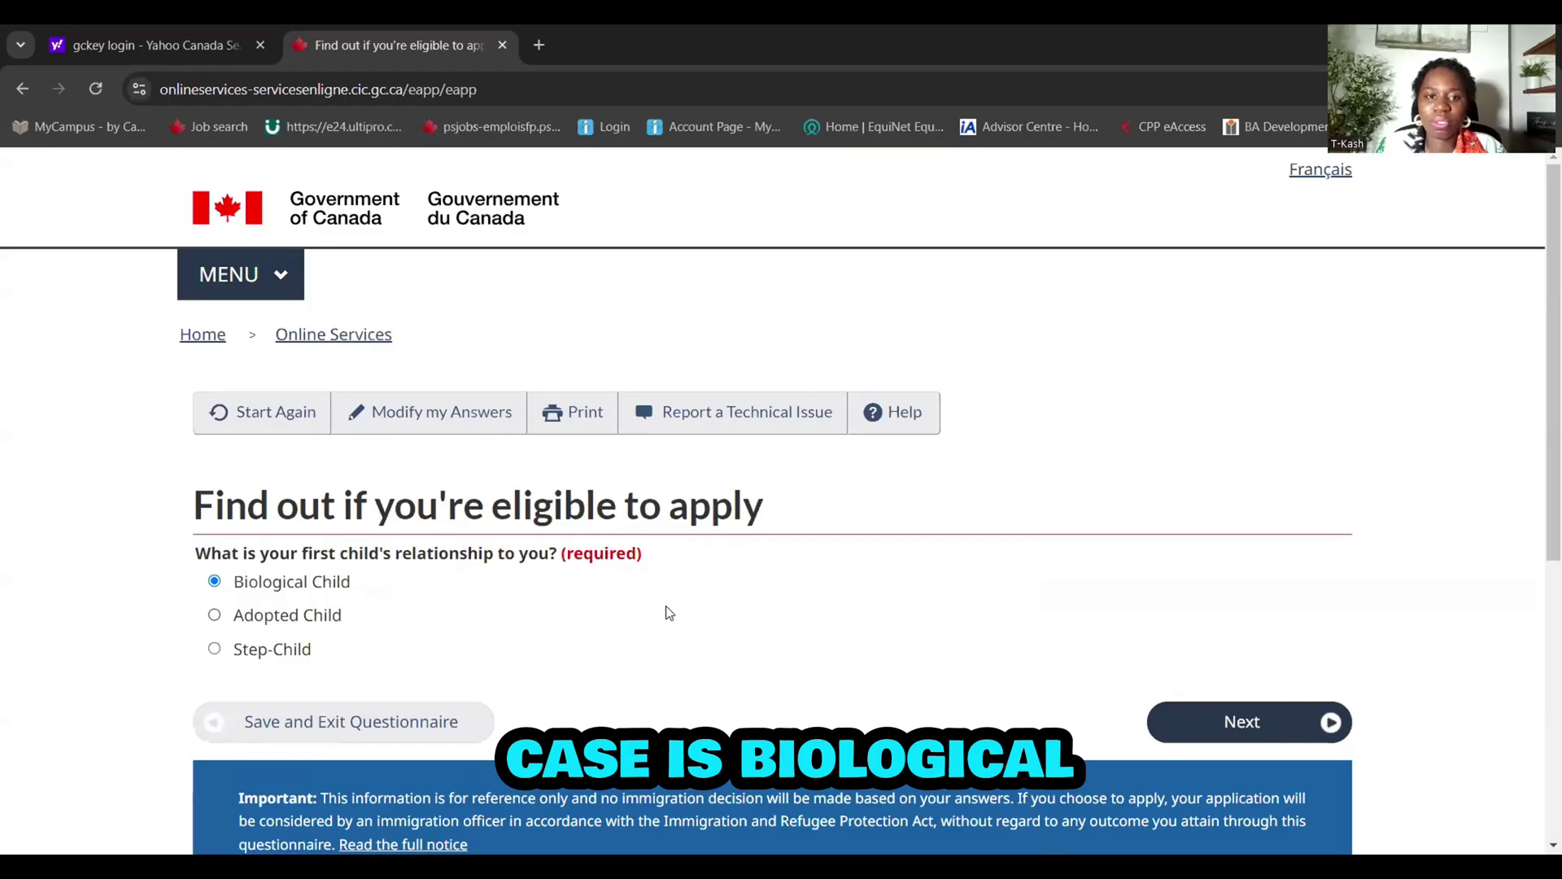
{"action": "left_click", "coordinate": [1216, 728]}
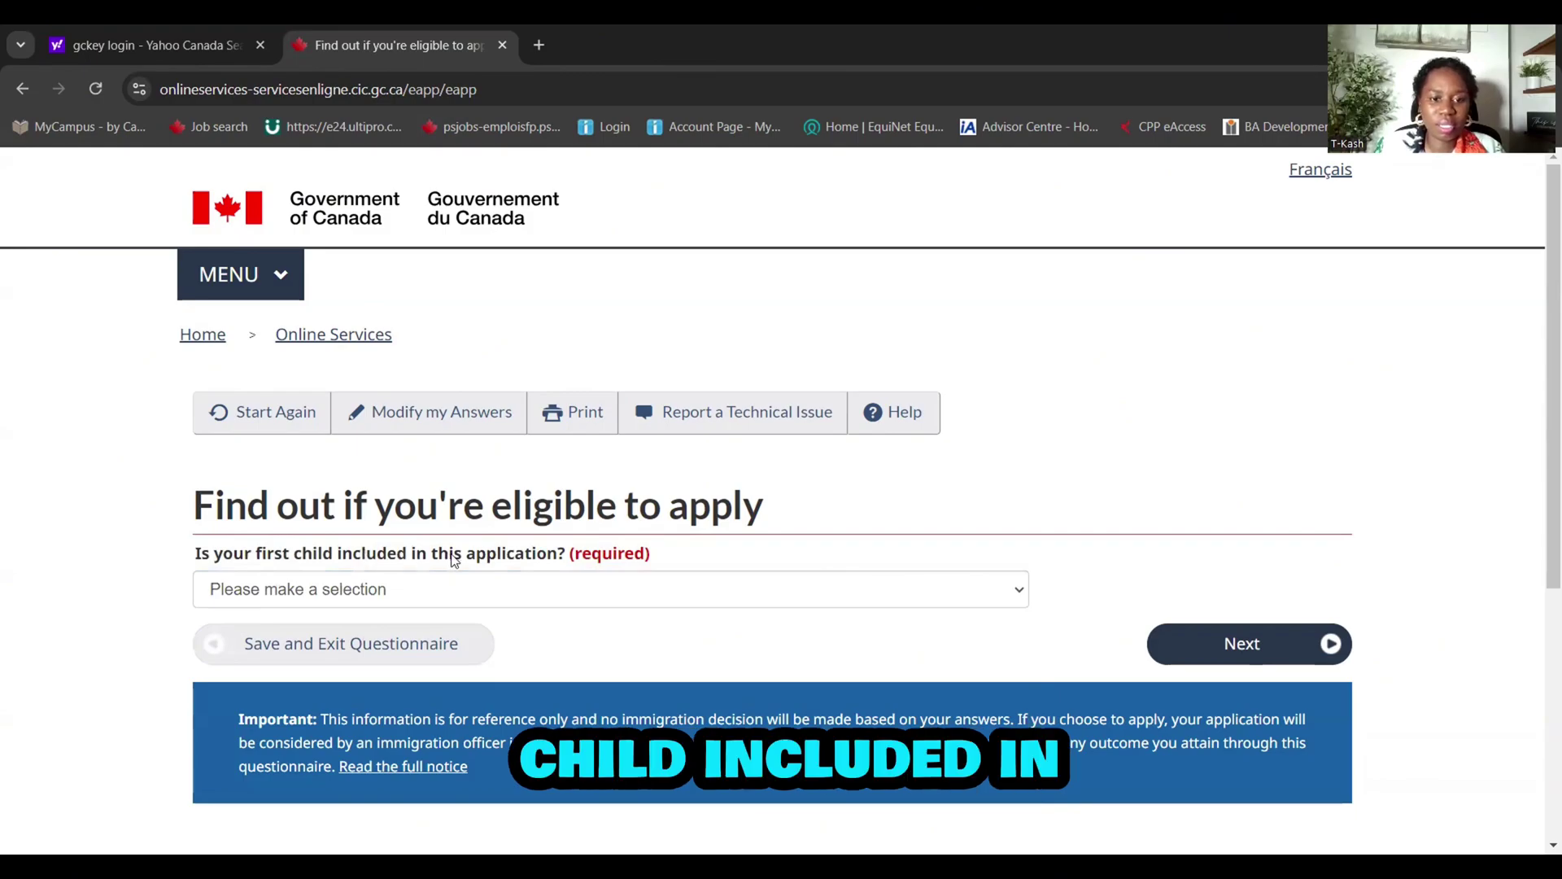
Answer Yes to including the first child in the application and set the child's relationship to the spouse to Biological Child
{"action": "left_click", "coordinate": [511, 588]}
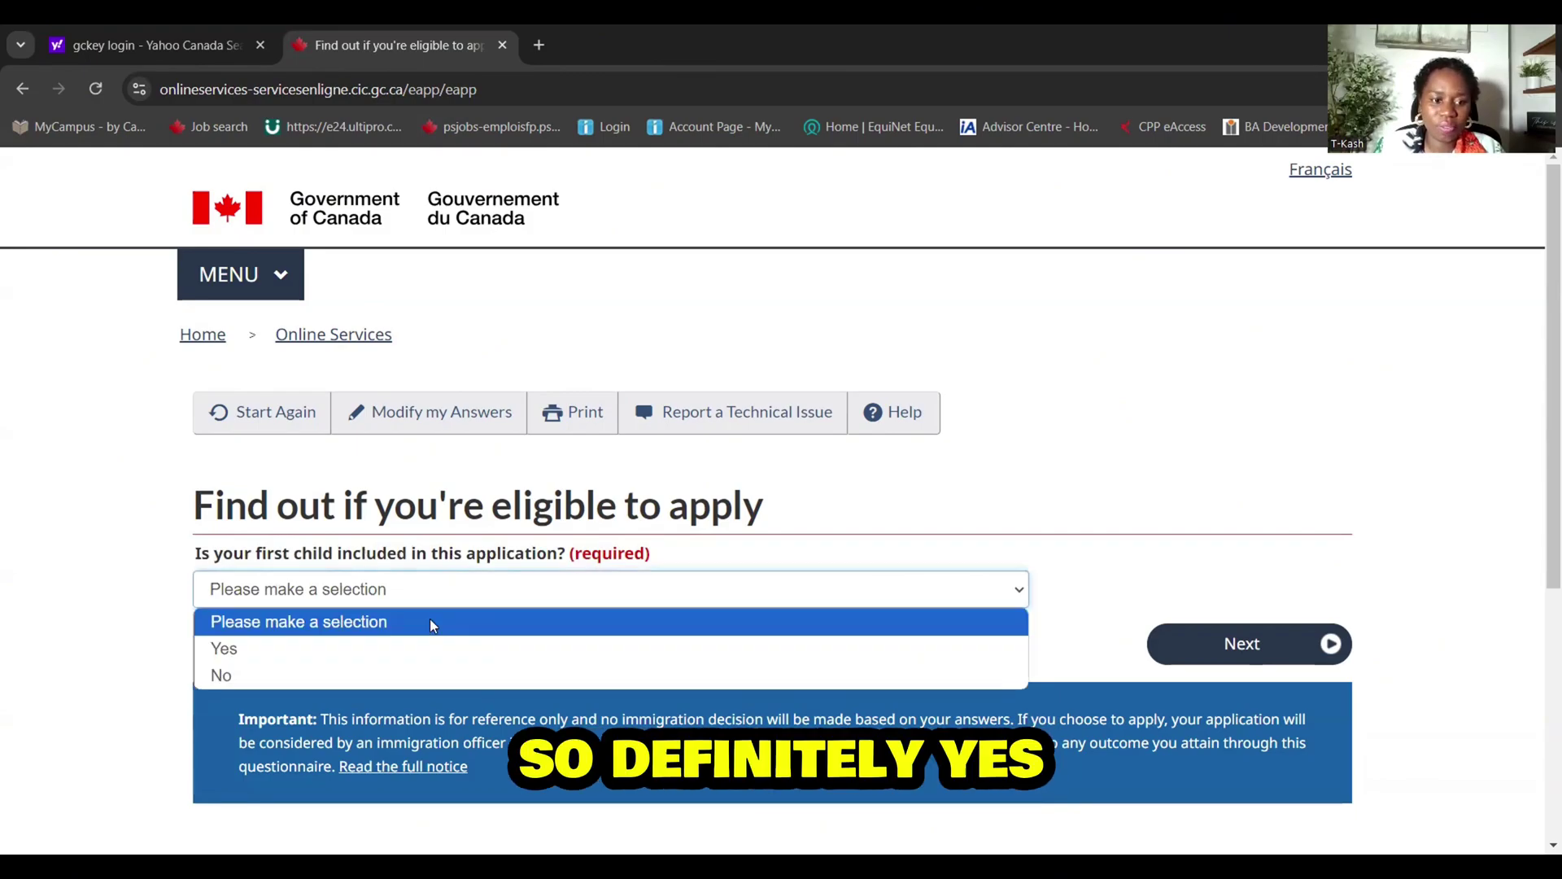
{"action": "left_click", "coordinate": [396, 657]}
{"action": "left_click", "coordinate": [1219, 648]}
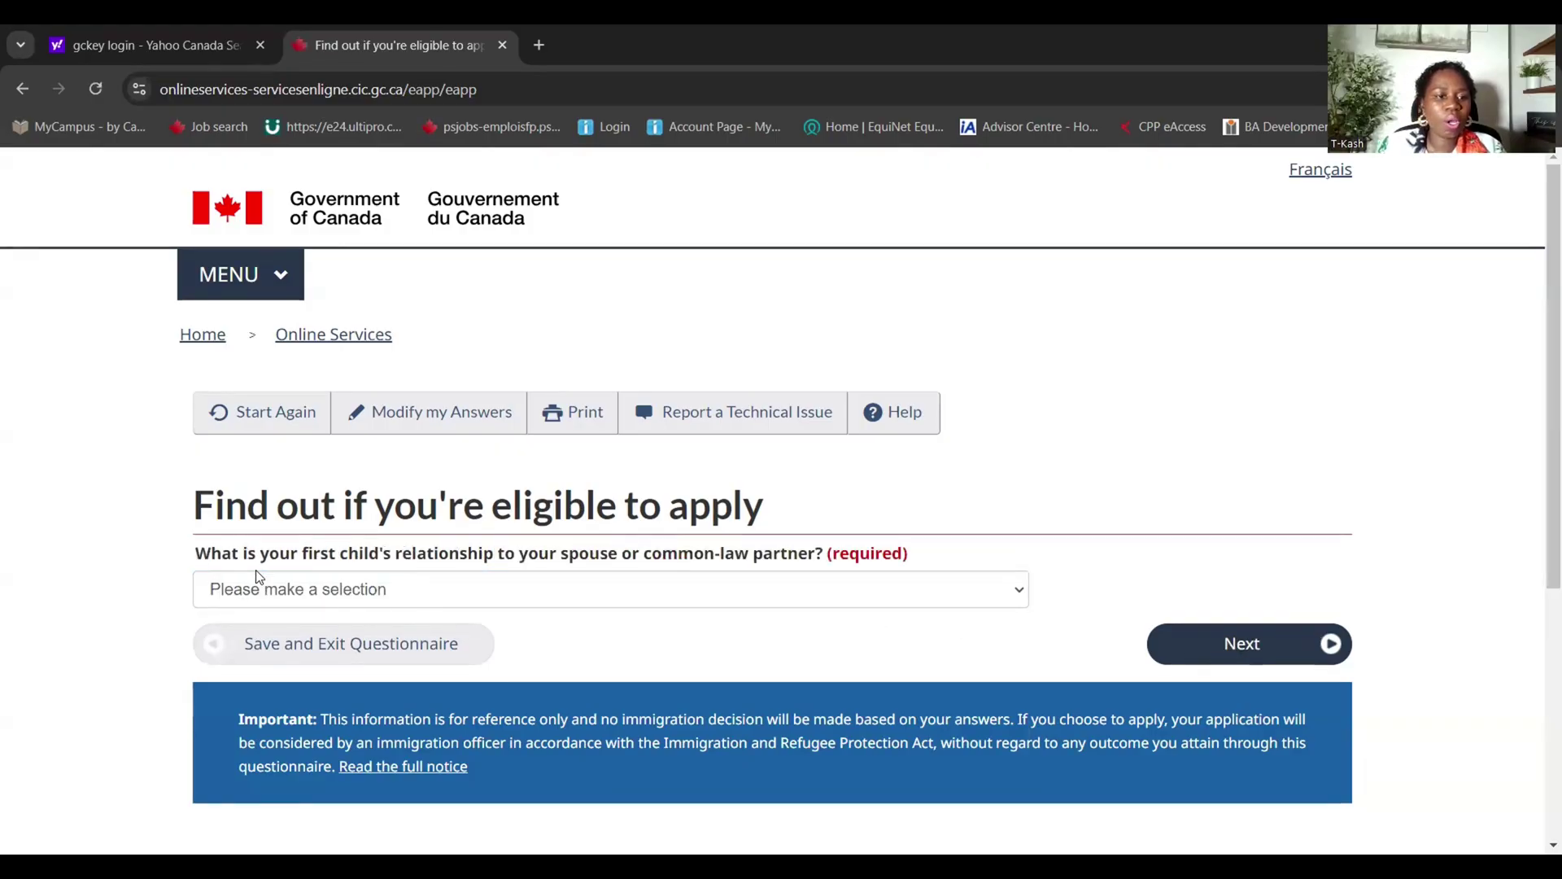
{"action": "left_click", "coordinate": [704, 602]}
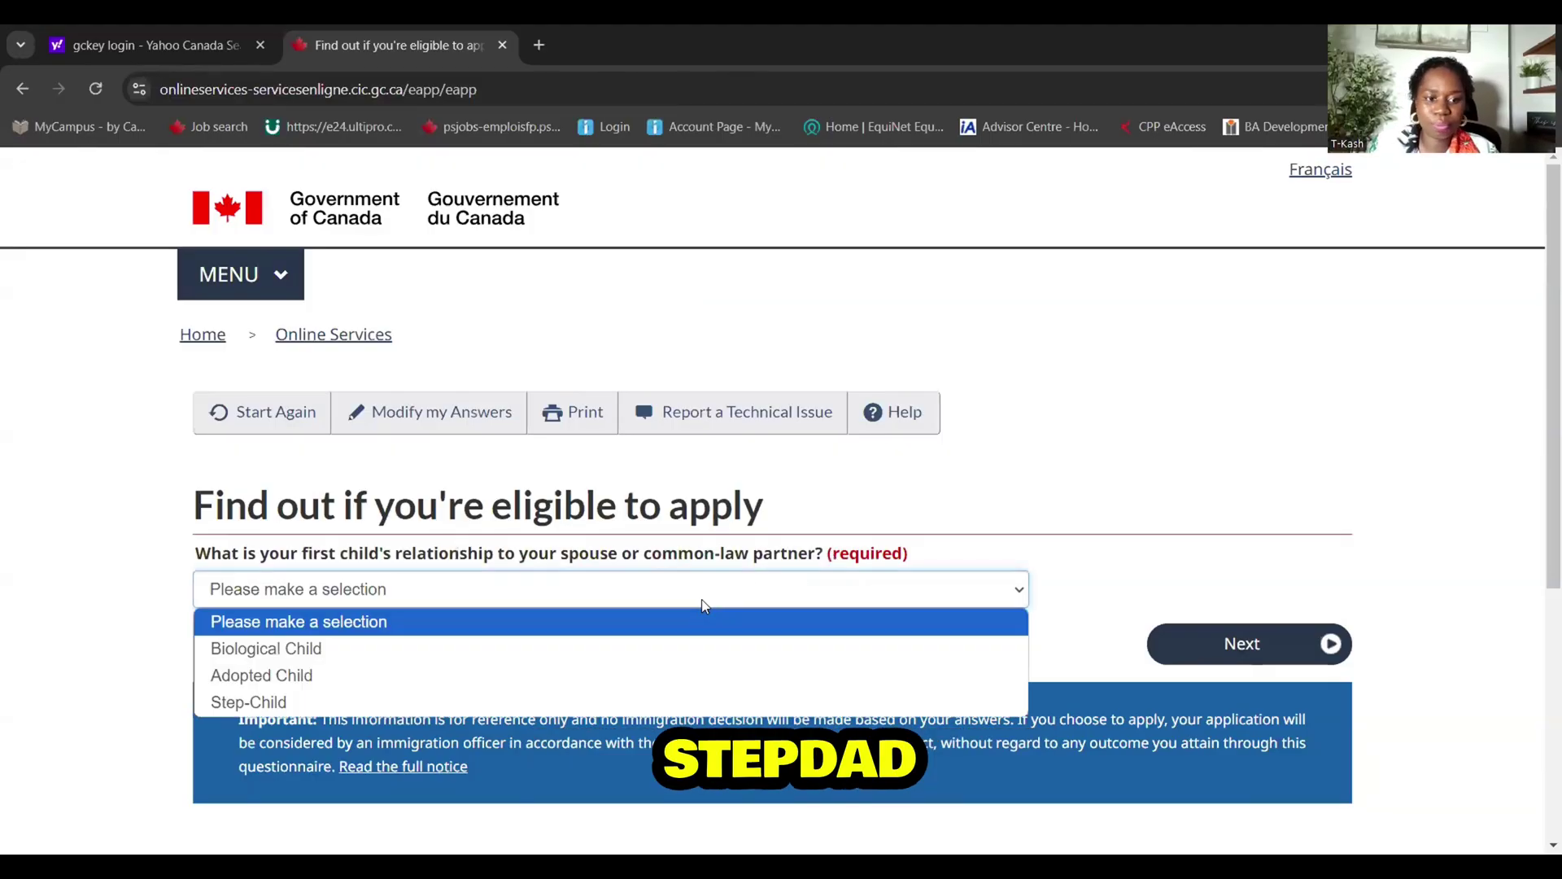
{"action": "left_click", "coordinate": [366, 654]}
{"action": "left_click", "coordinate": [1211, 648]}
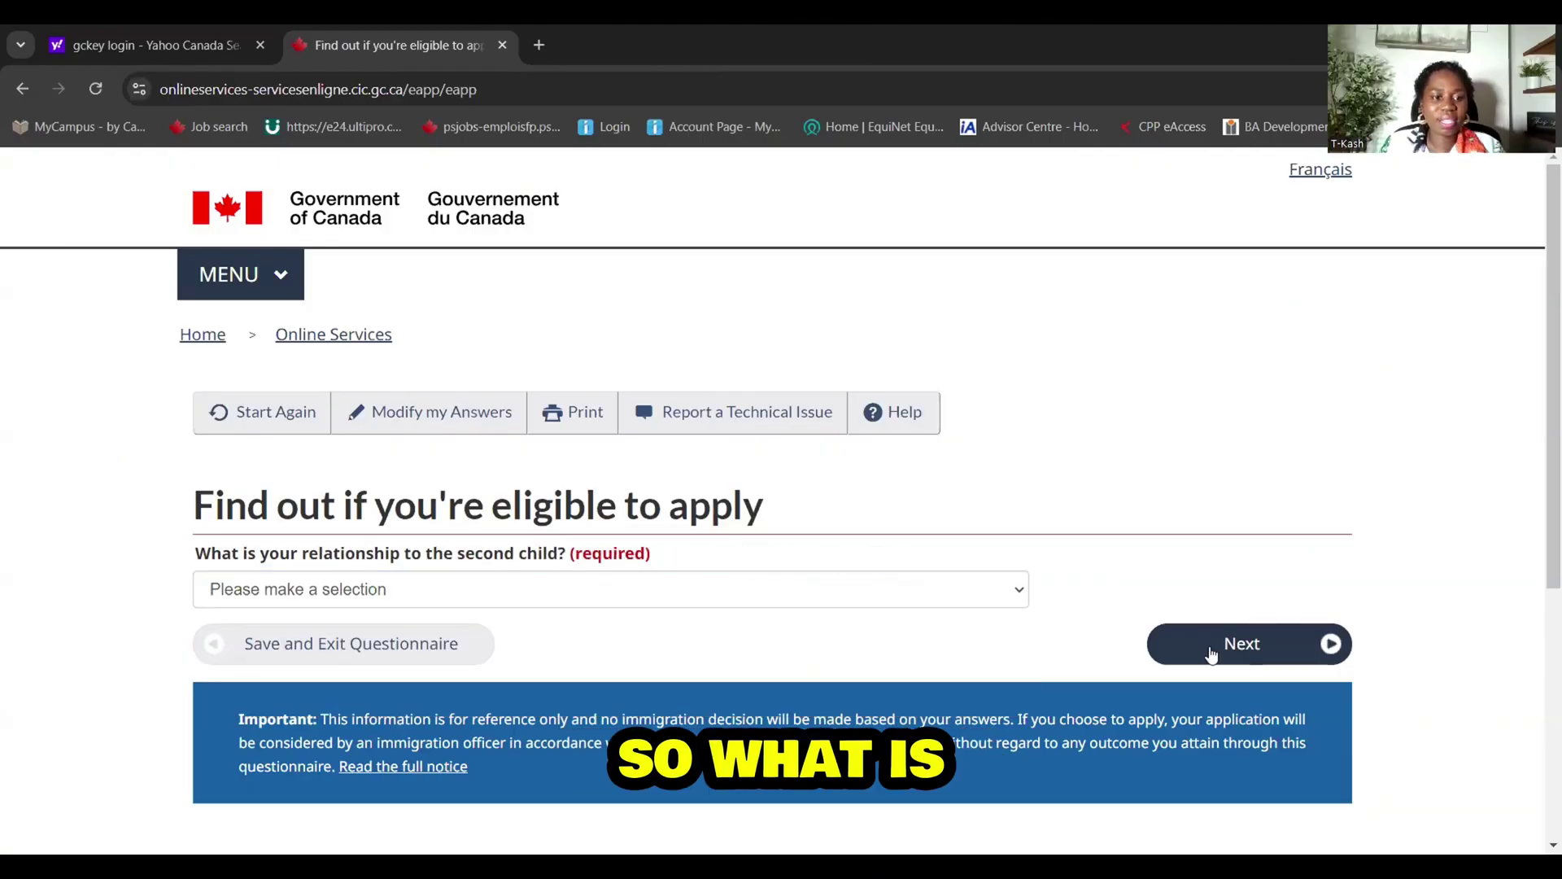
Answer Parent for the relationship to the second child and go to the last name field of that child's details
{"action": "left_click", "coordinate": [517, 586]}
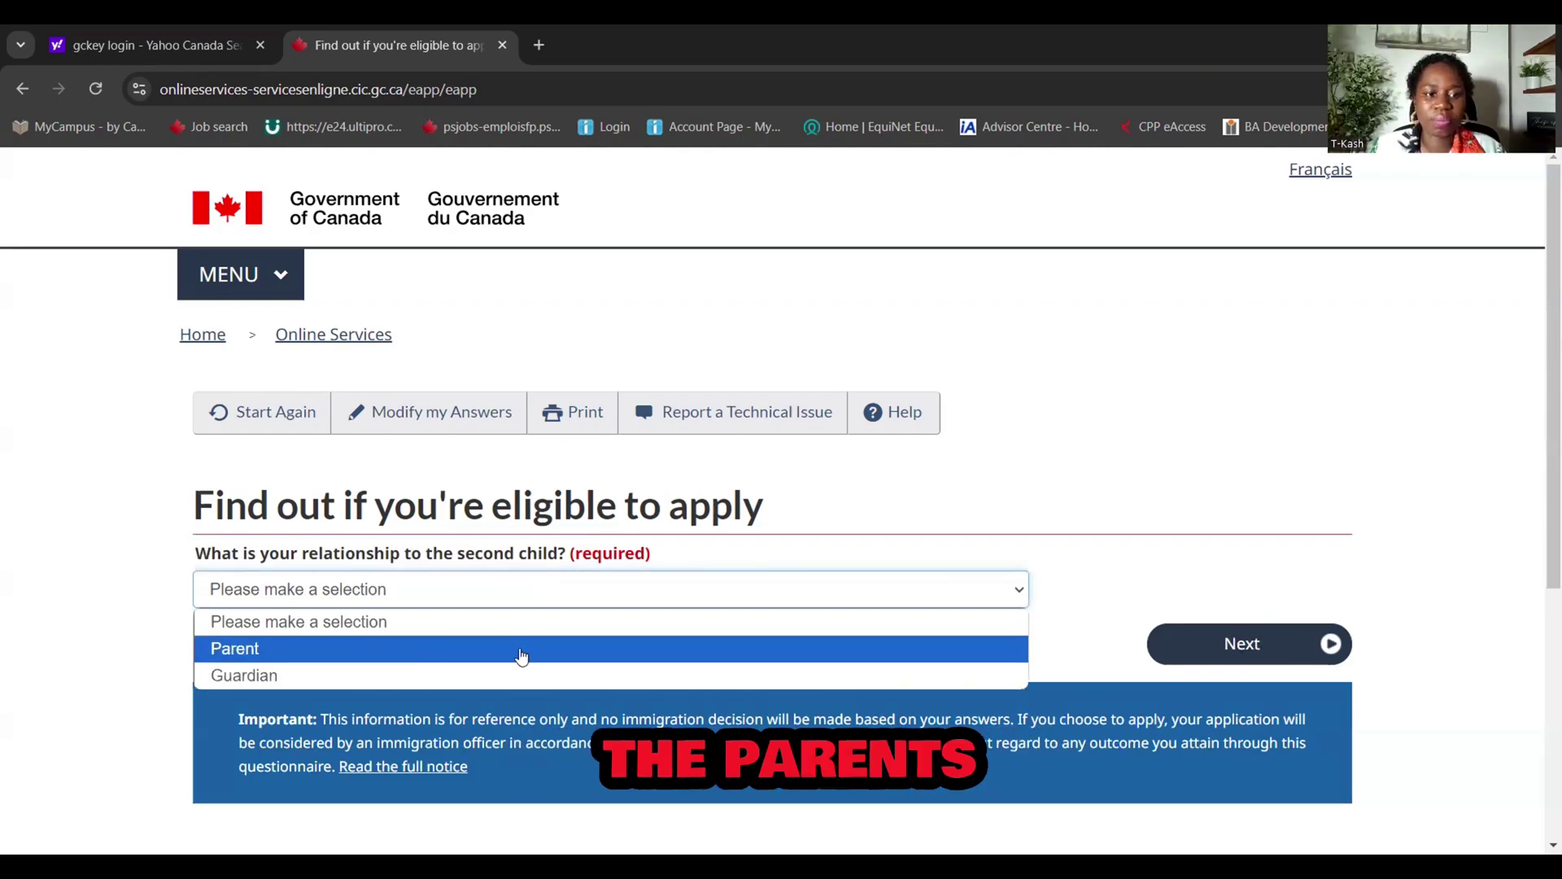
{"action": "left_click", "coordinate": [518, 649]}
{"action": "left_click", "coordinate": [1232, 646]}
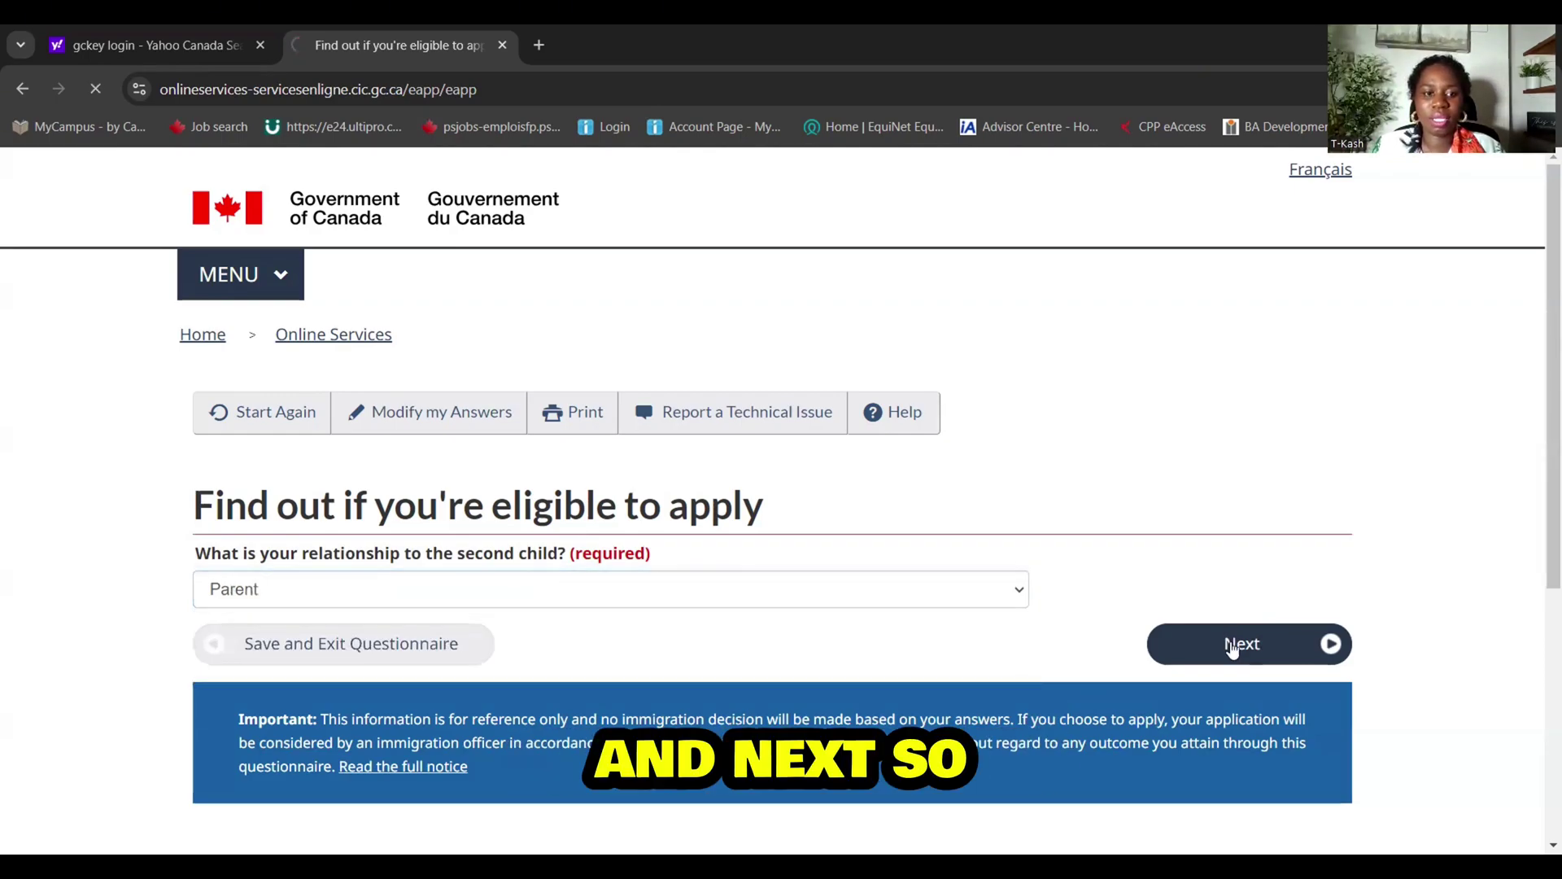
{"action": "scroll", "coordinate": [522, 562], "scroll_direction": "down", "scroll_amount": 1}
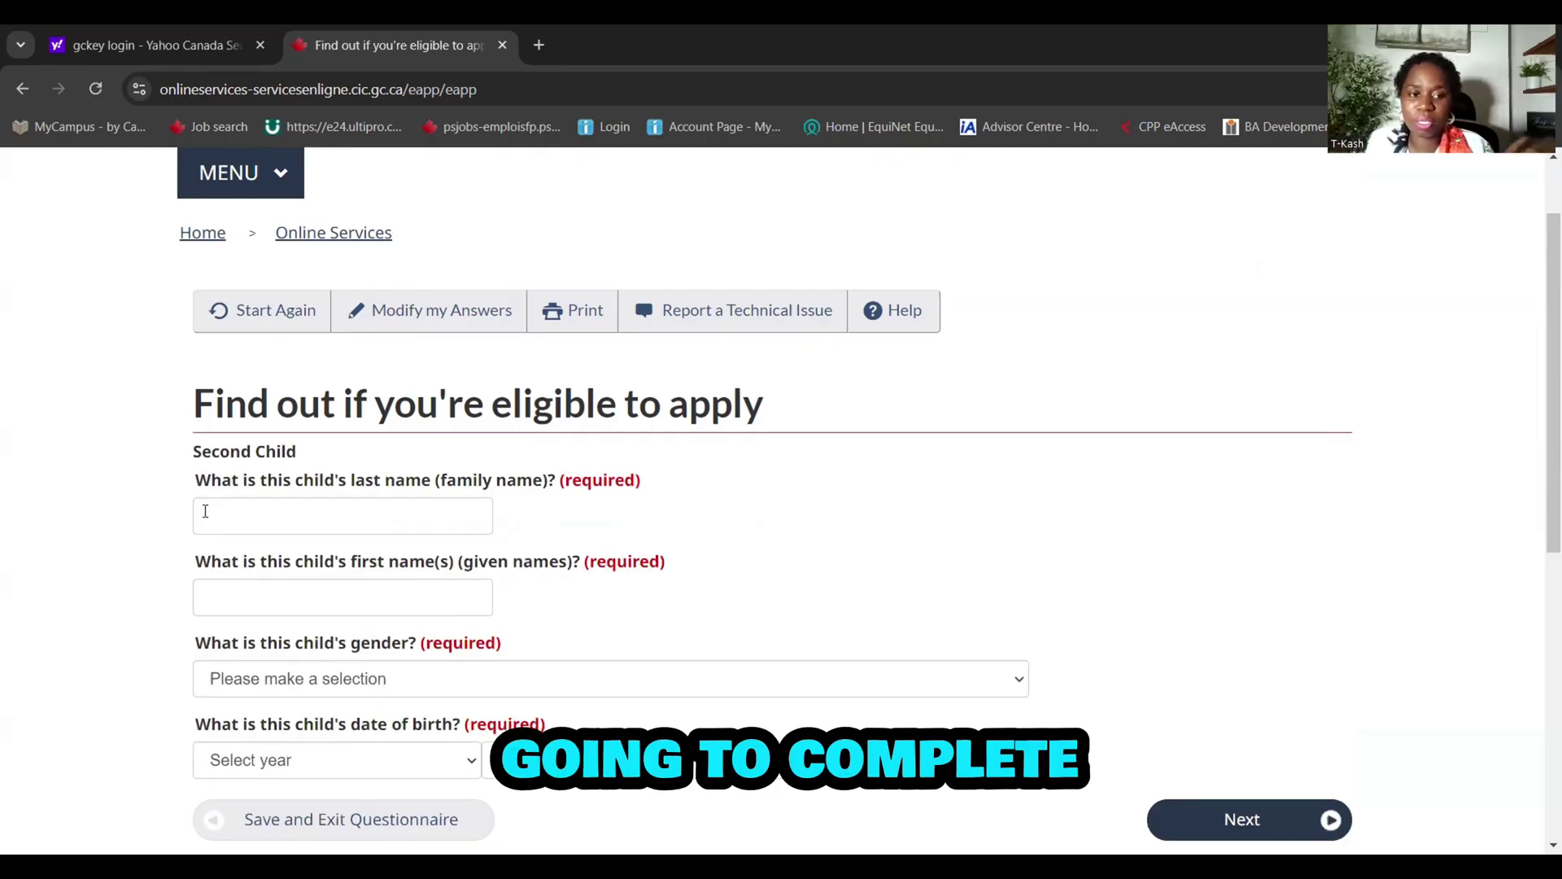
{"action": "left_click", "coordinate": [205, 510]}
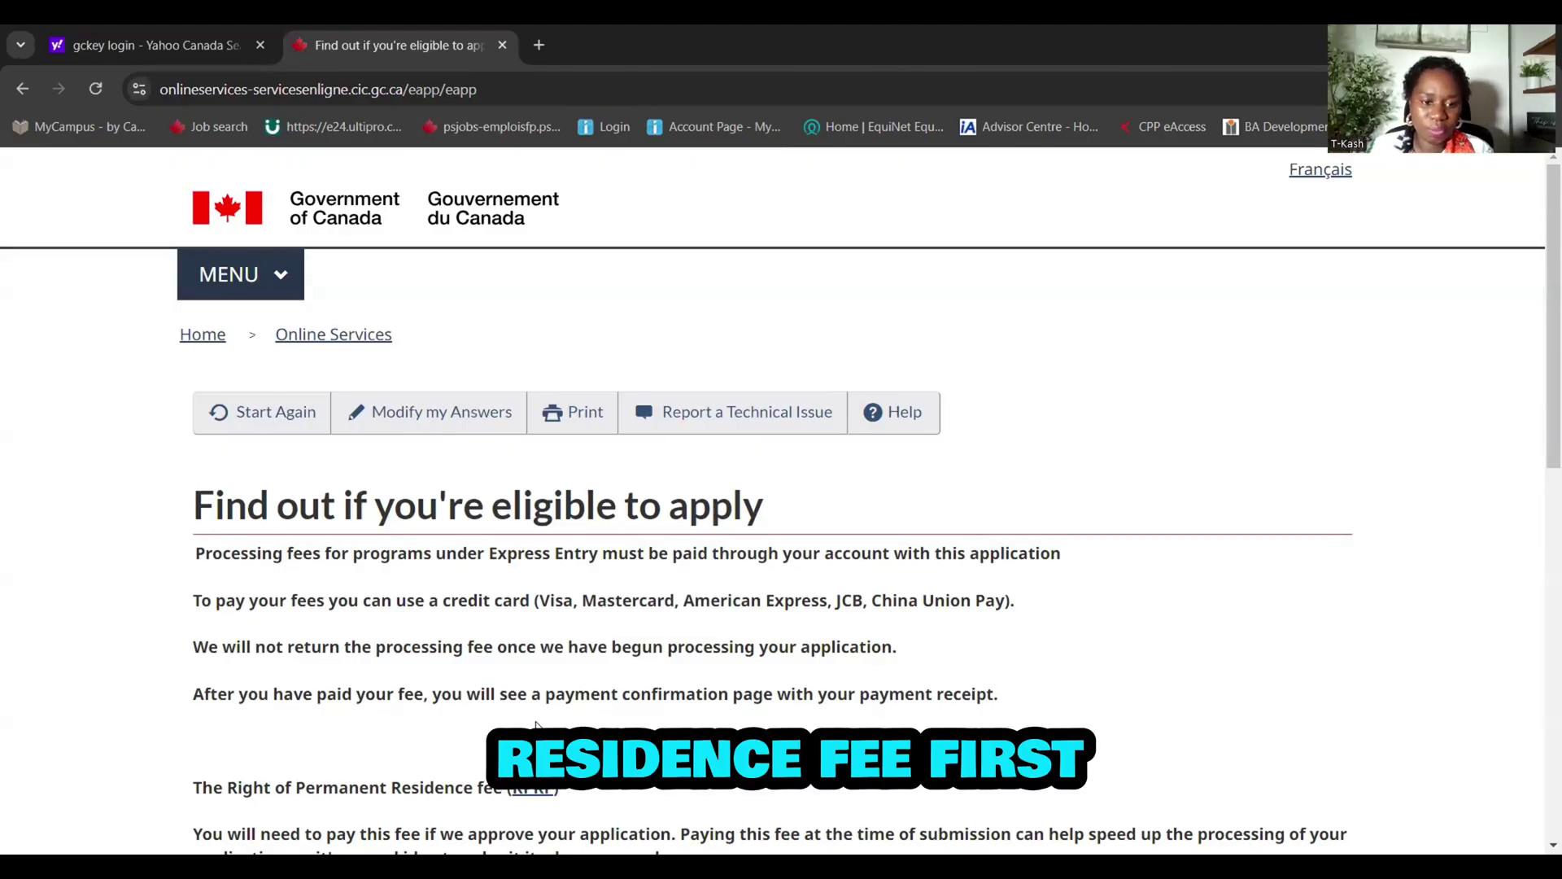
Choose "I will pay both Application Fees and RPRF" for the fee question and submit the answer
{"action": "scroll", "coordinate": [537, 716], "scroll_direction": "down", "scroll_amount": 2}
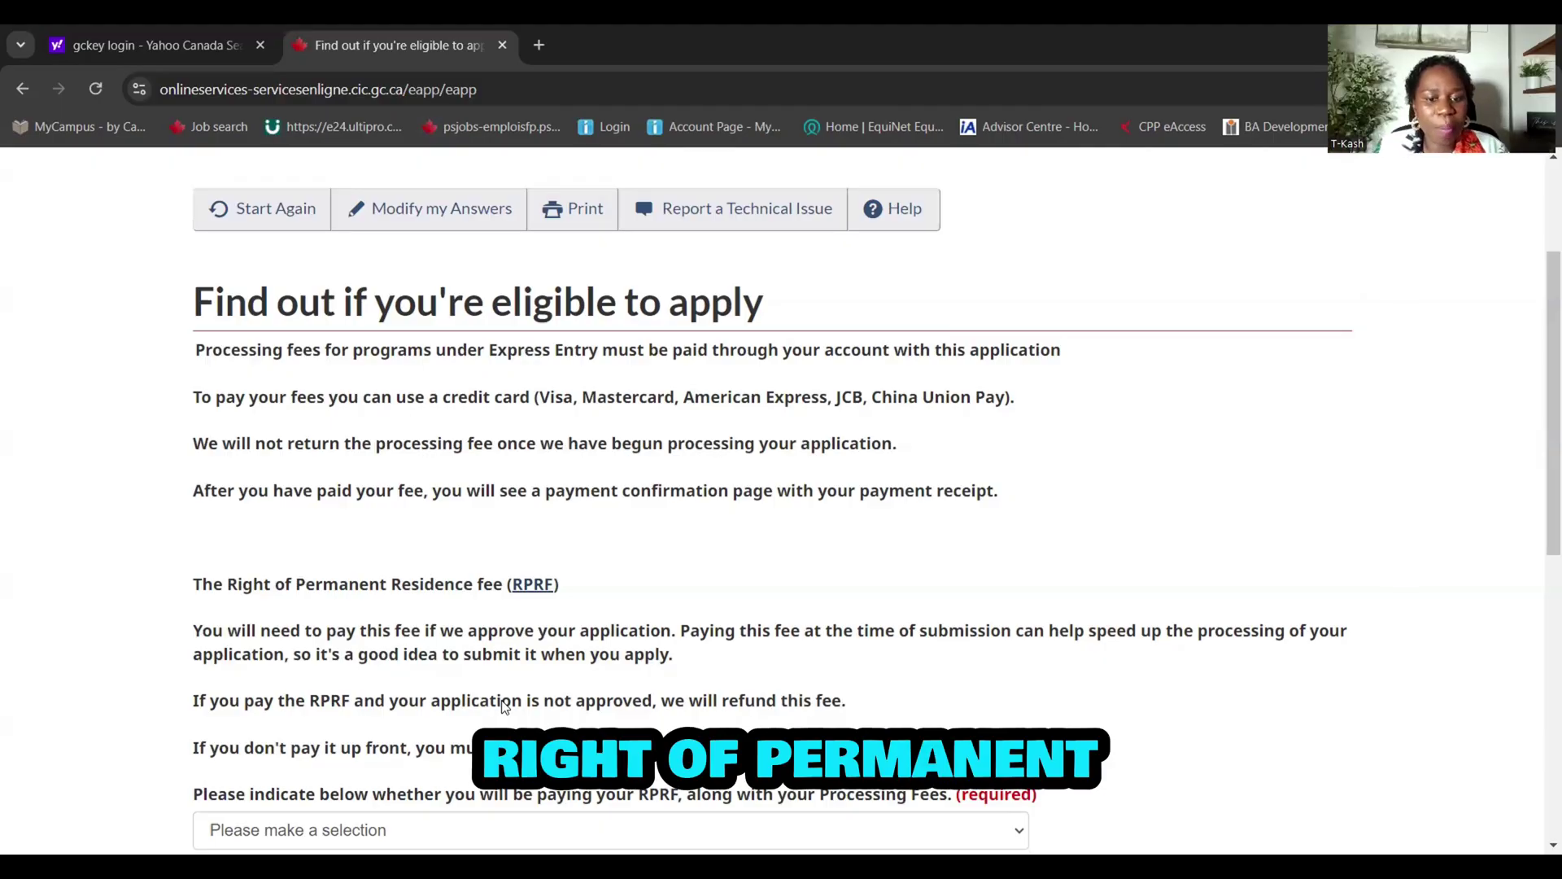
{"action": "scroll", "coordinate": [716, 703], "scroll_direction": "down", "scroll_amount": 1}
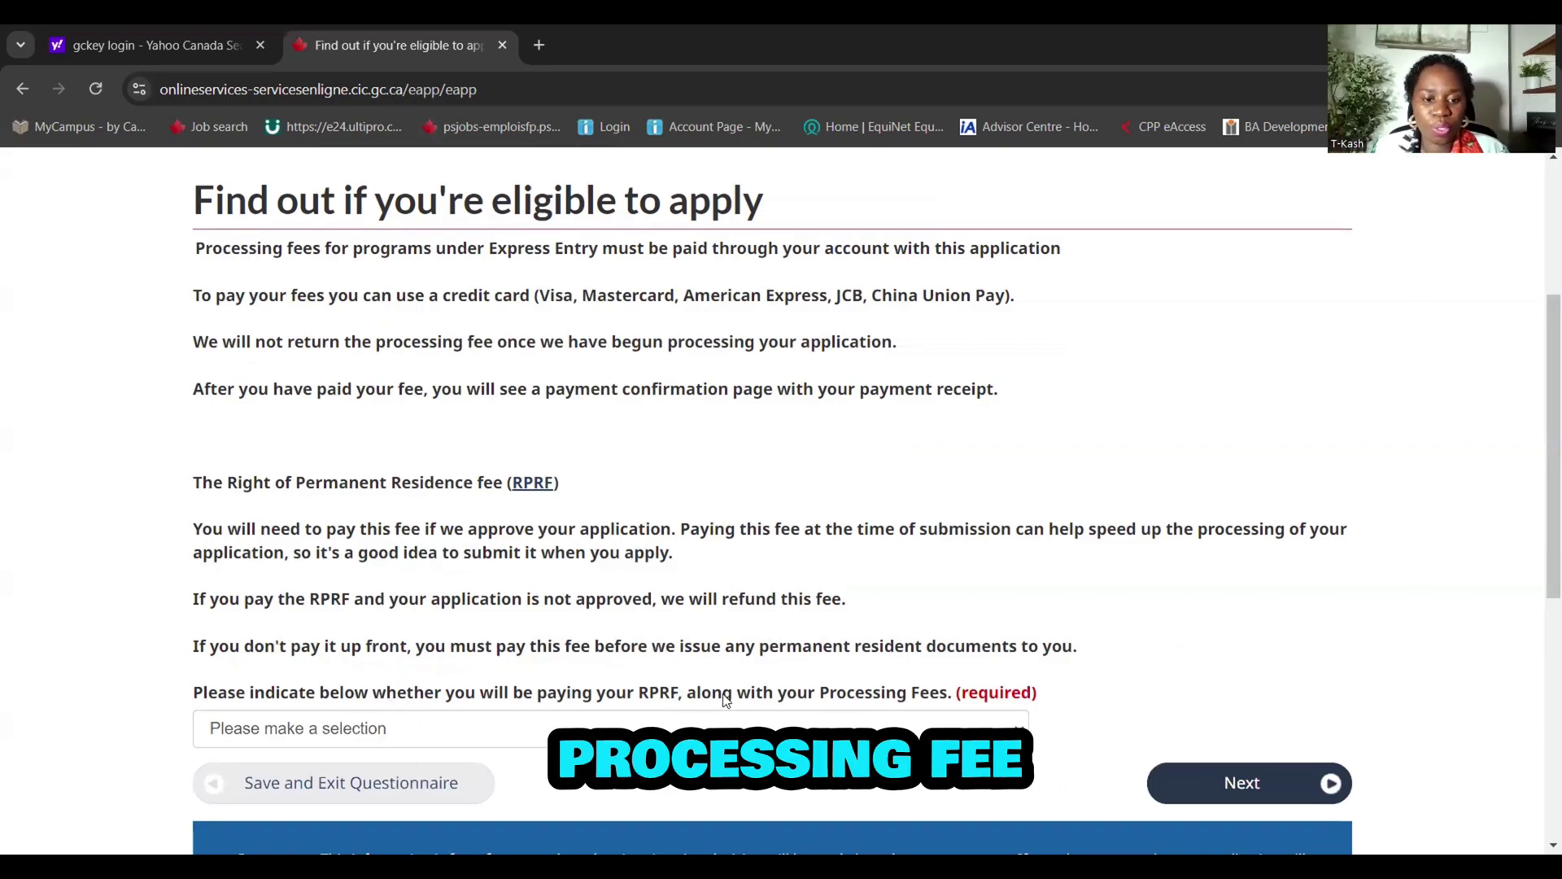
{"action": "left_click", "coordinate": [699, 729]}
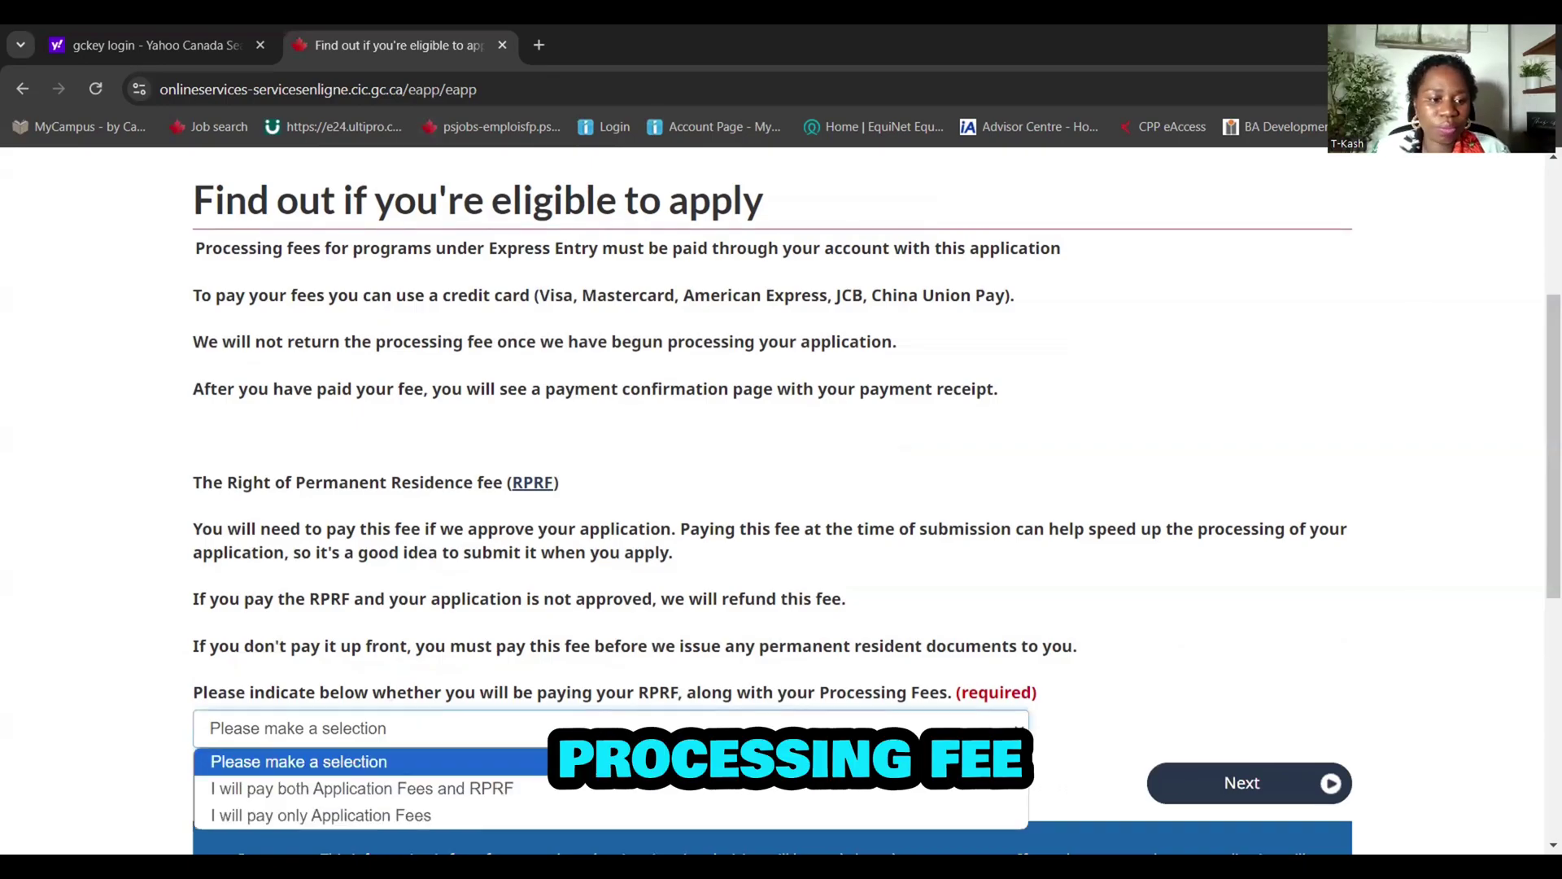
{"action": "left_click", "coordinate": [451, 787]}
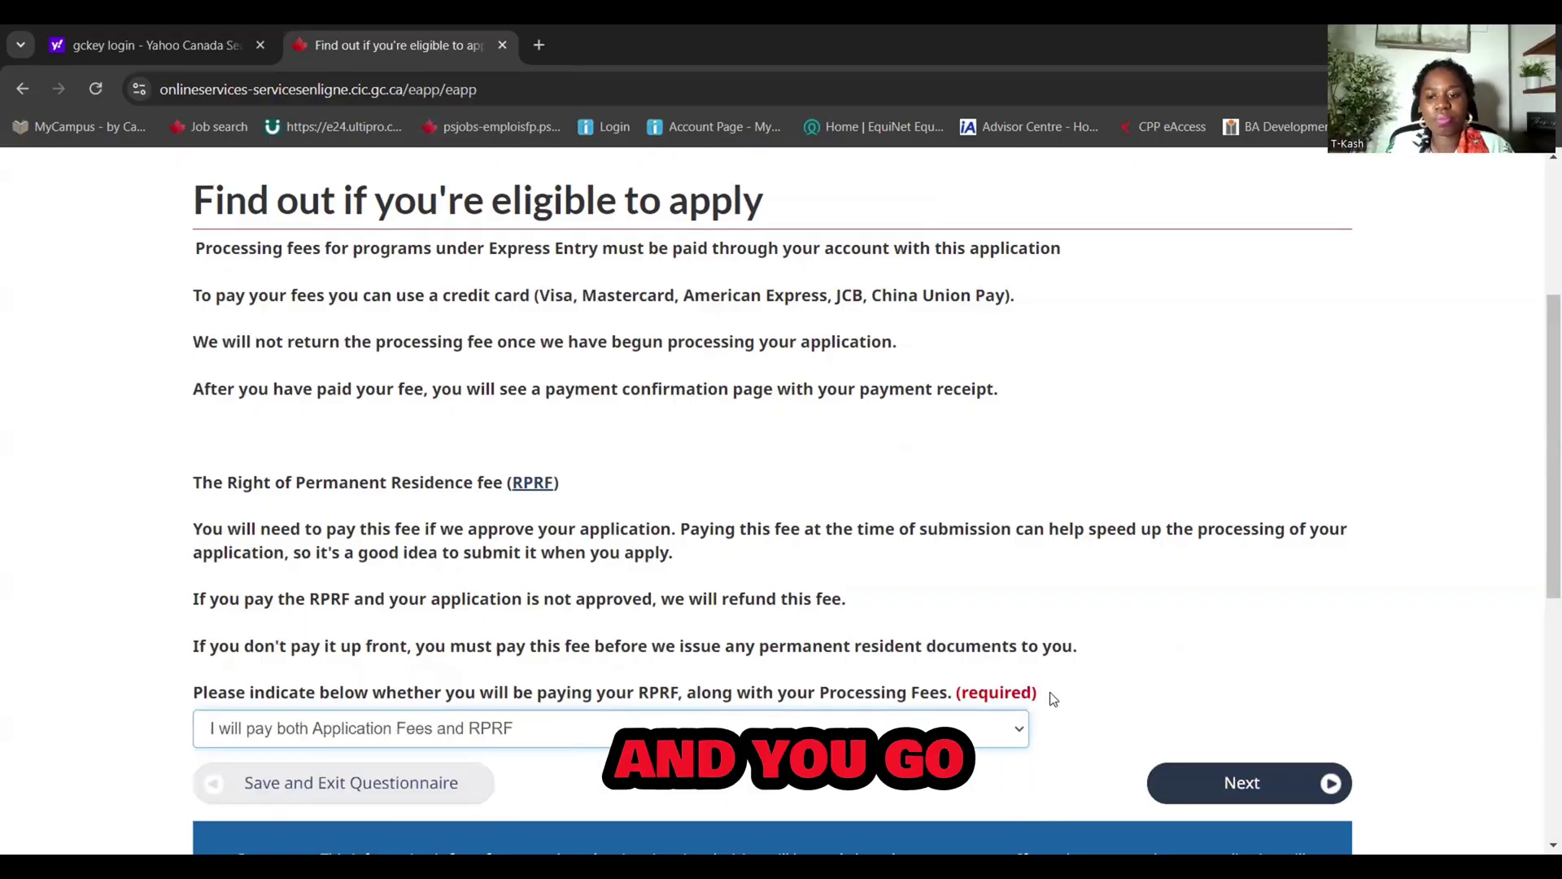
{"action": "left_click", "coordinate": [1243, 786]}
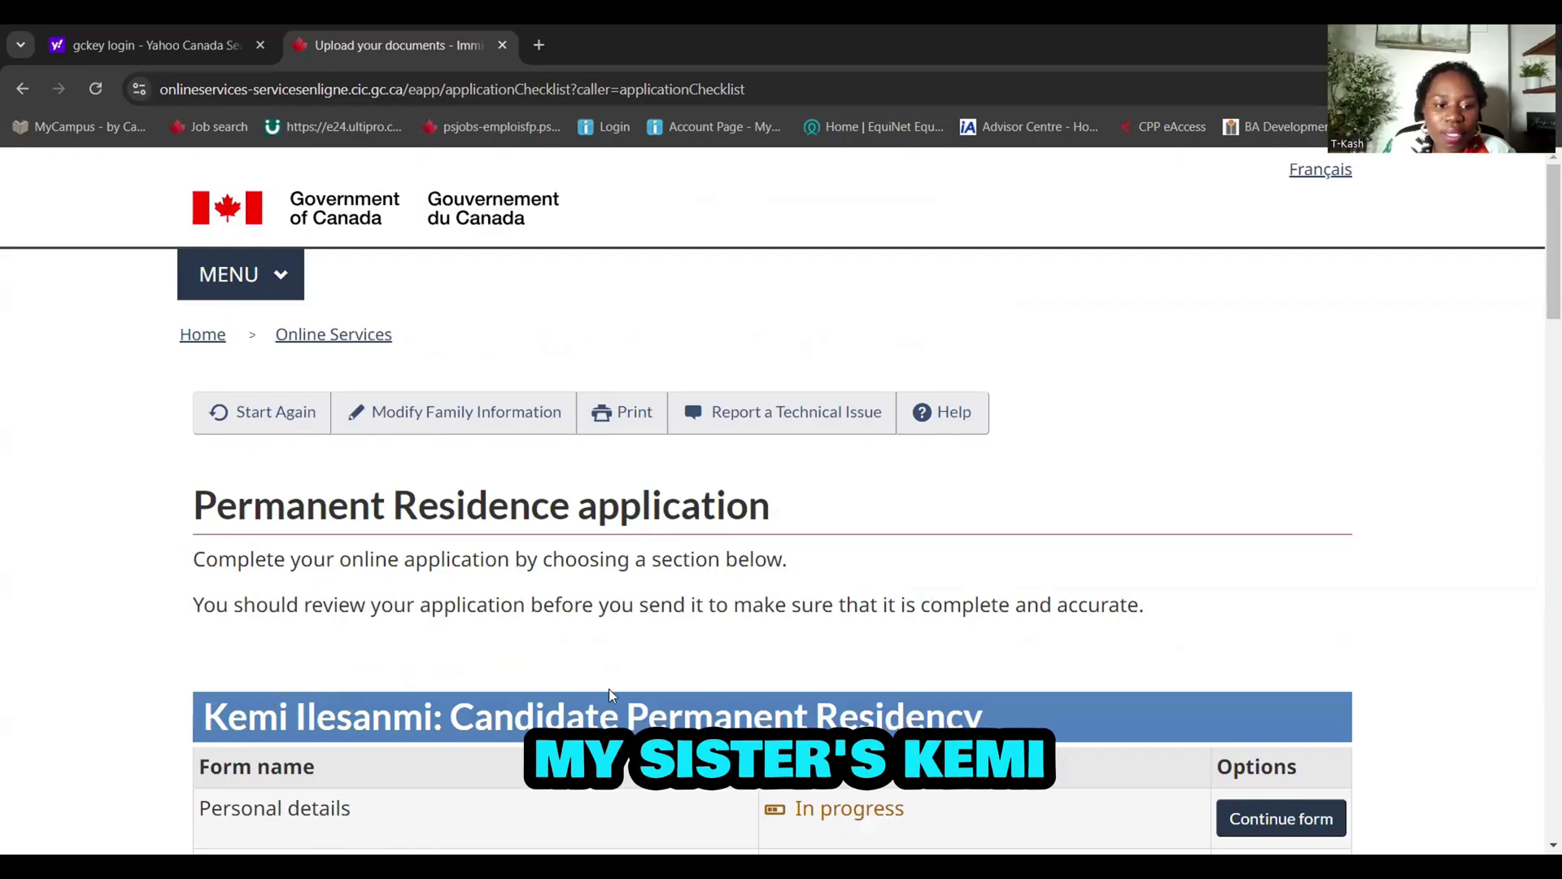
Review the candidate's form list in the Permanent Residence application and continue the Personal details form
{"action": "scroll", "coordinate": [998, 678], "scroll_direction": "down", "scroll_amount": 2}
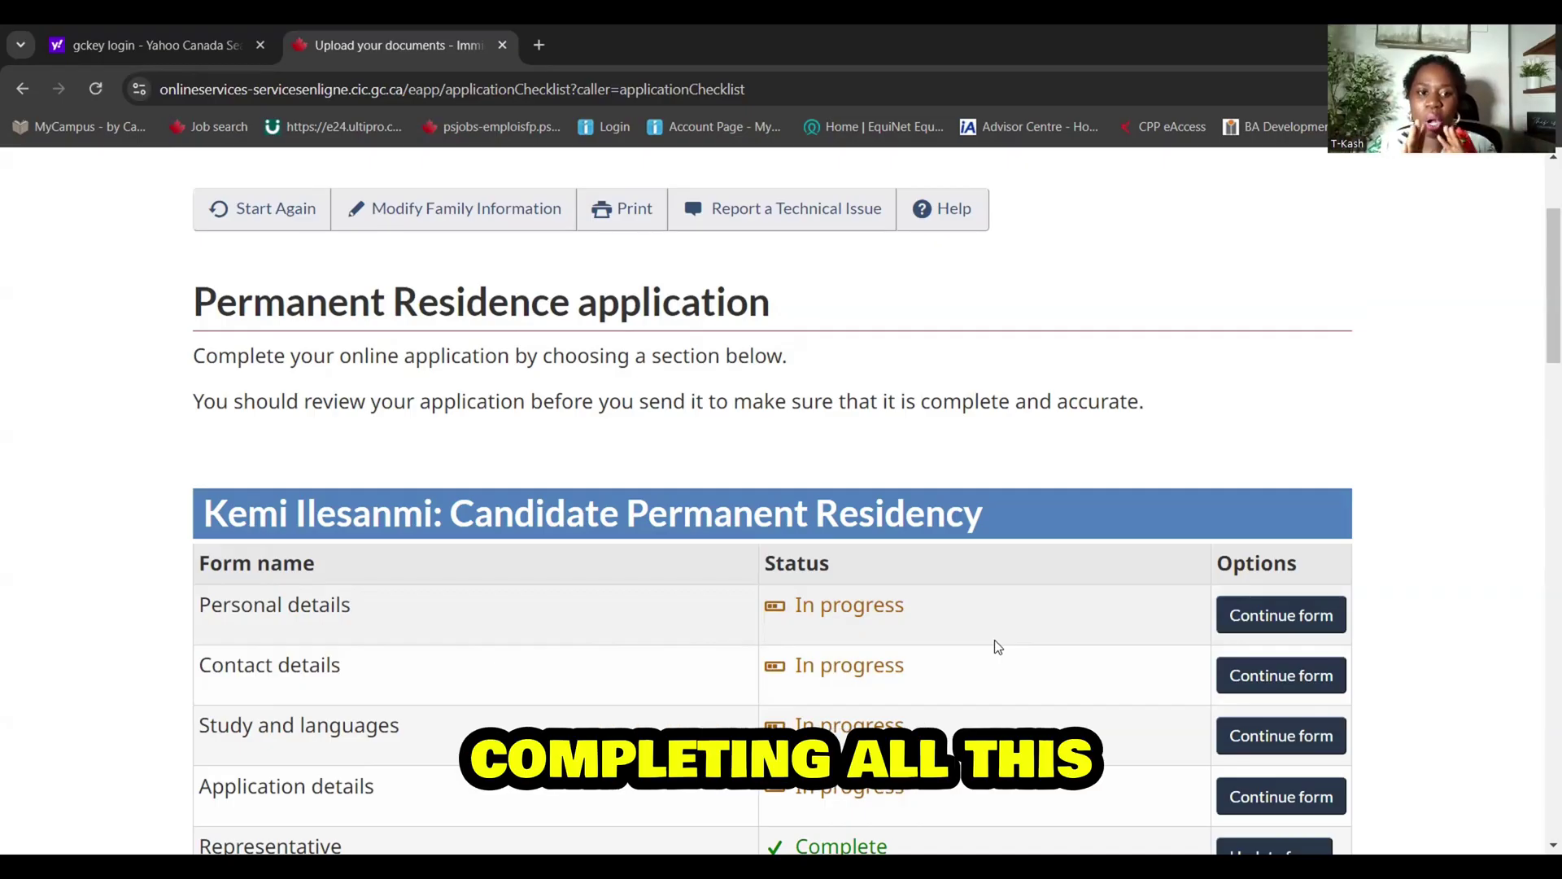
{"action": "scroll", "coordinate": [986, 509], "scroll_direction": "down", "scroll_amount": 1}
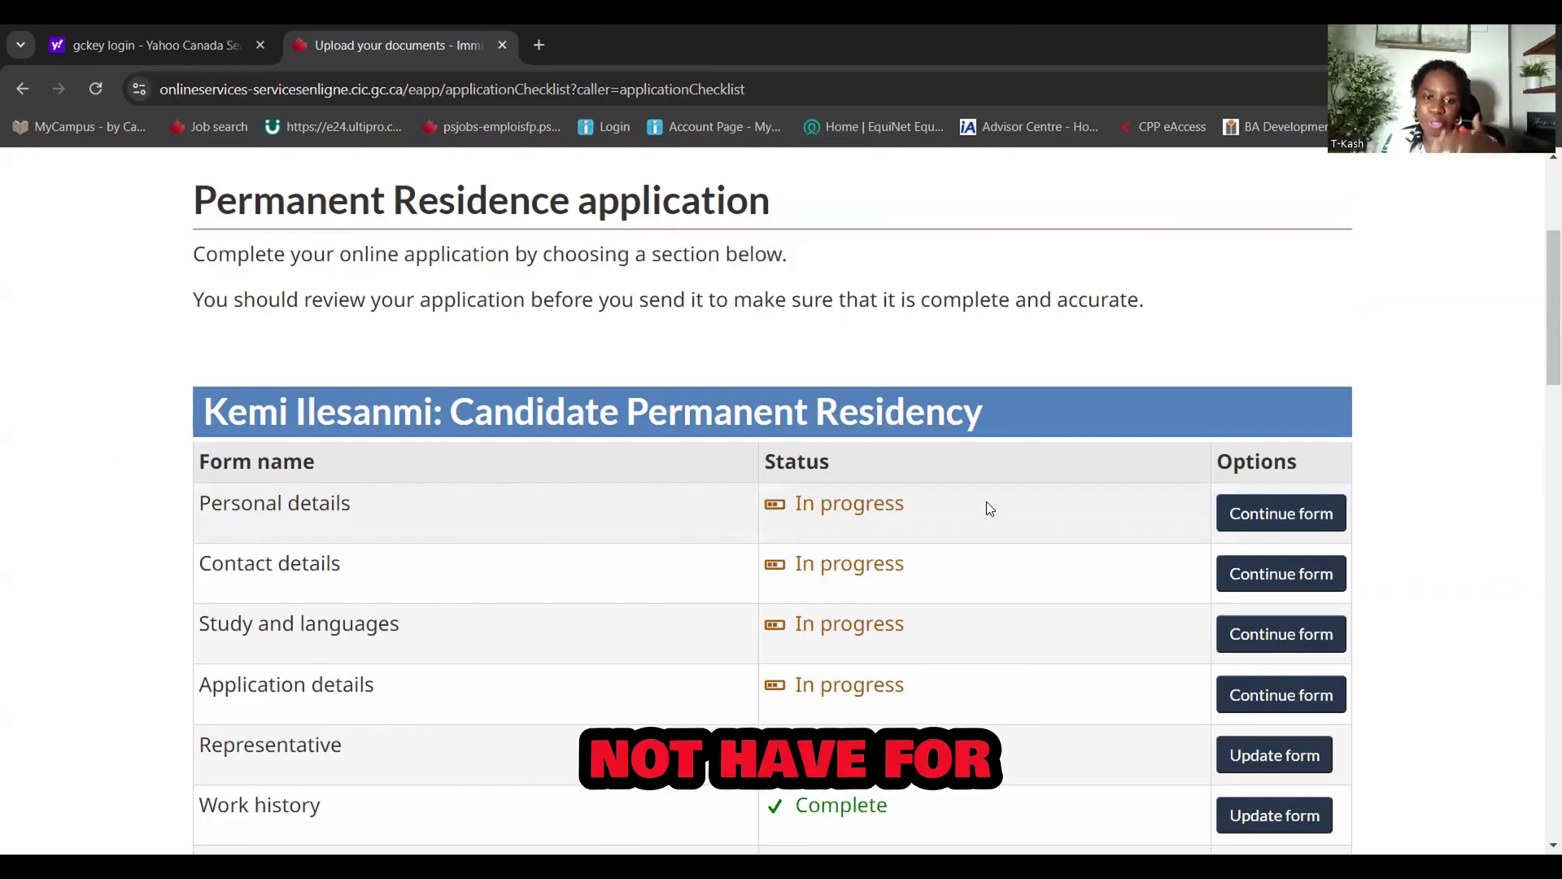
{"action": "scroll", "coordinate": [920, 490], "scroll_direction": "down", "scroll_amount": 1}
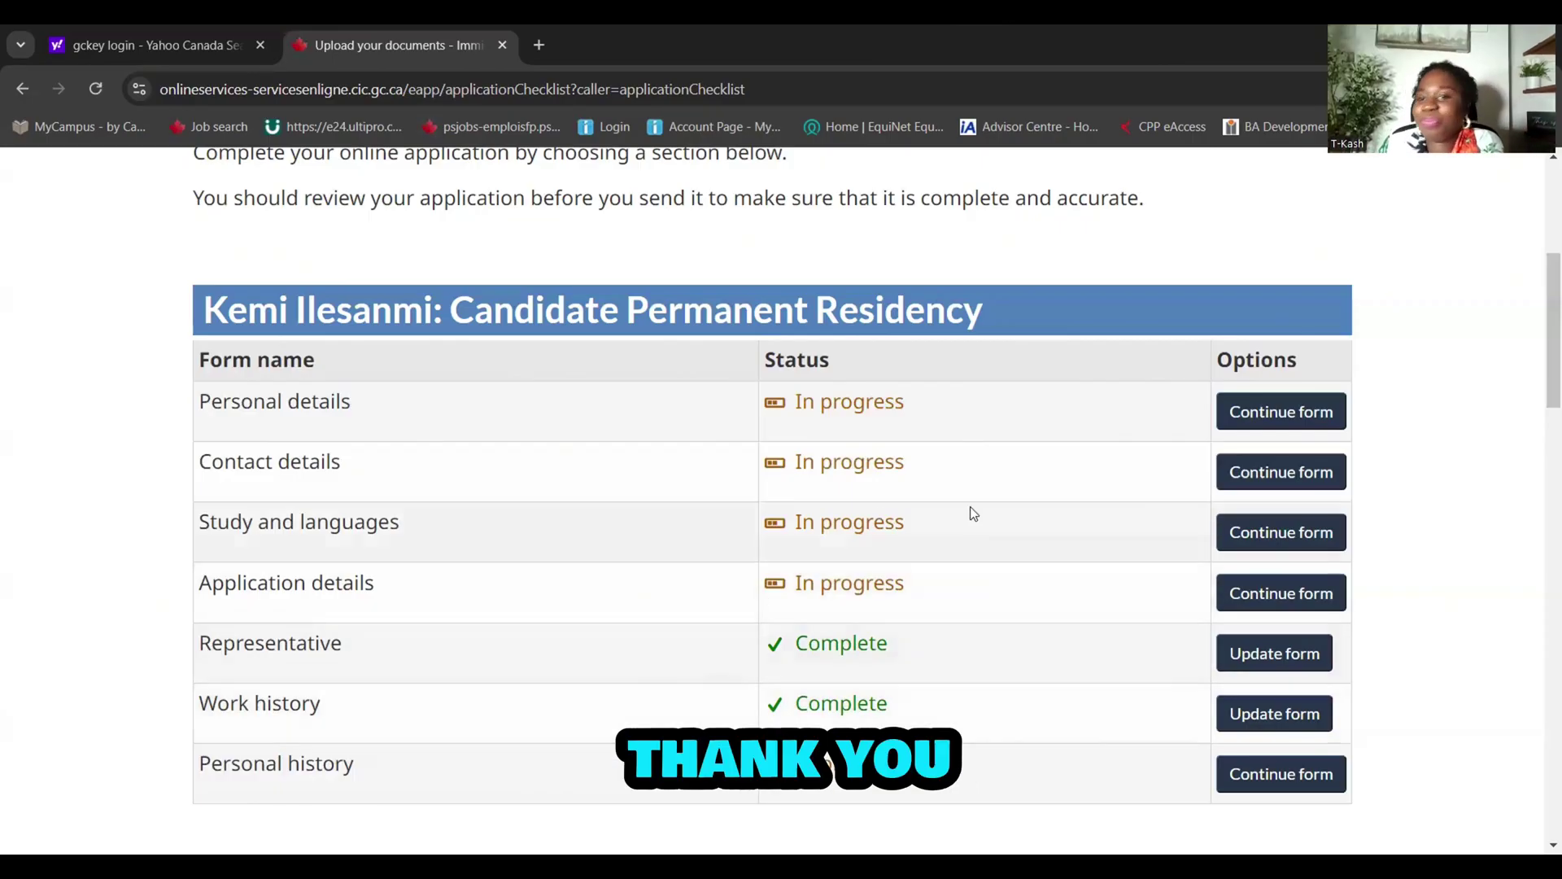
{"action": "left_click", "coordinate": [1260, 412]}
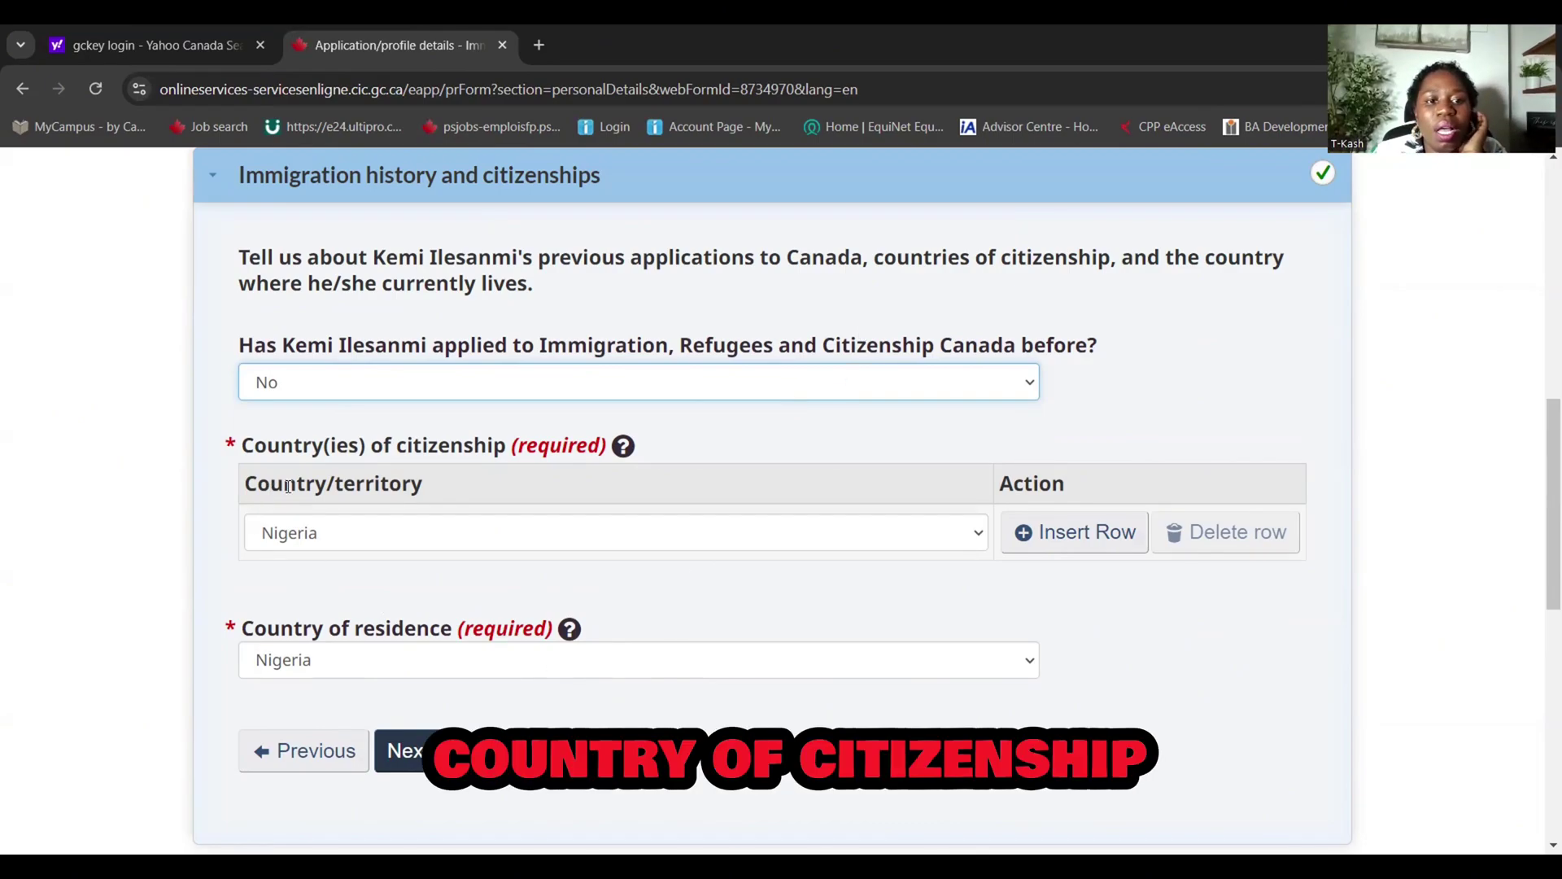
Proceed past the Immigration history and citizenships section and go to the immediate family member fields in the family section
{"action": "left_click", "coordinate": [411, 750]}
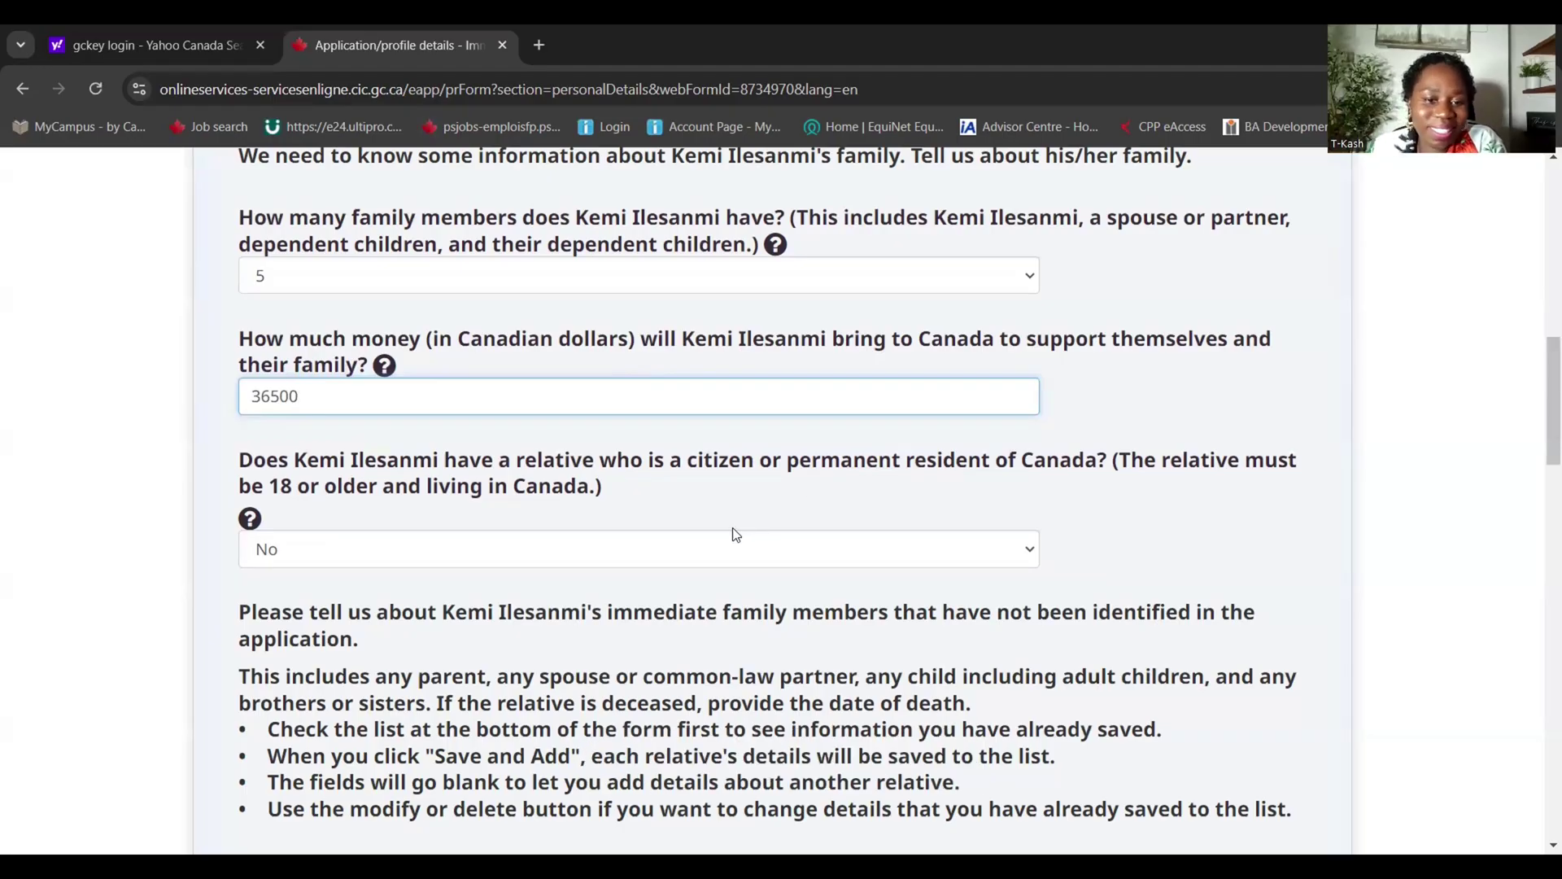
{"action": "scroll", "coordinate": [735, 535], "scroll_direction": "down", "scroll_amount": 1}
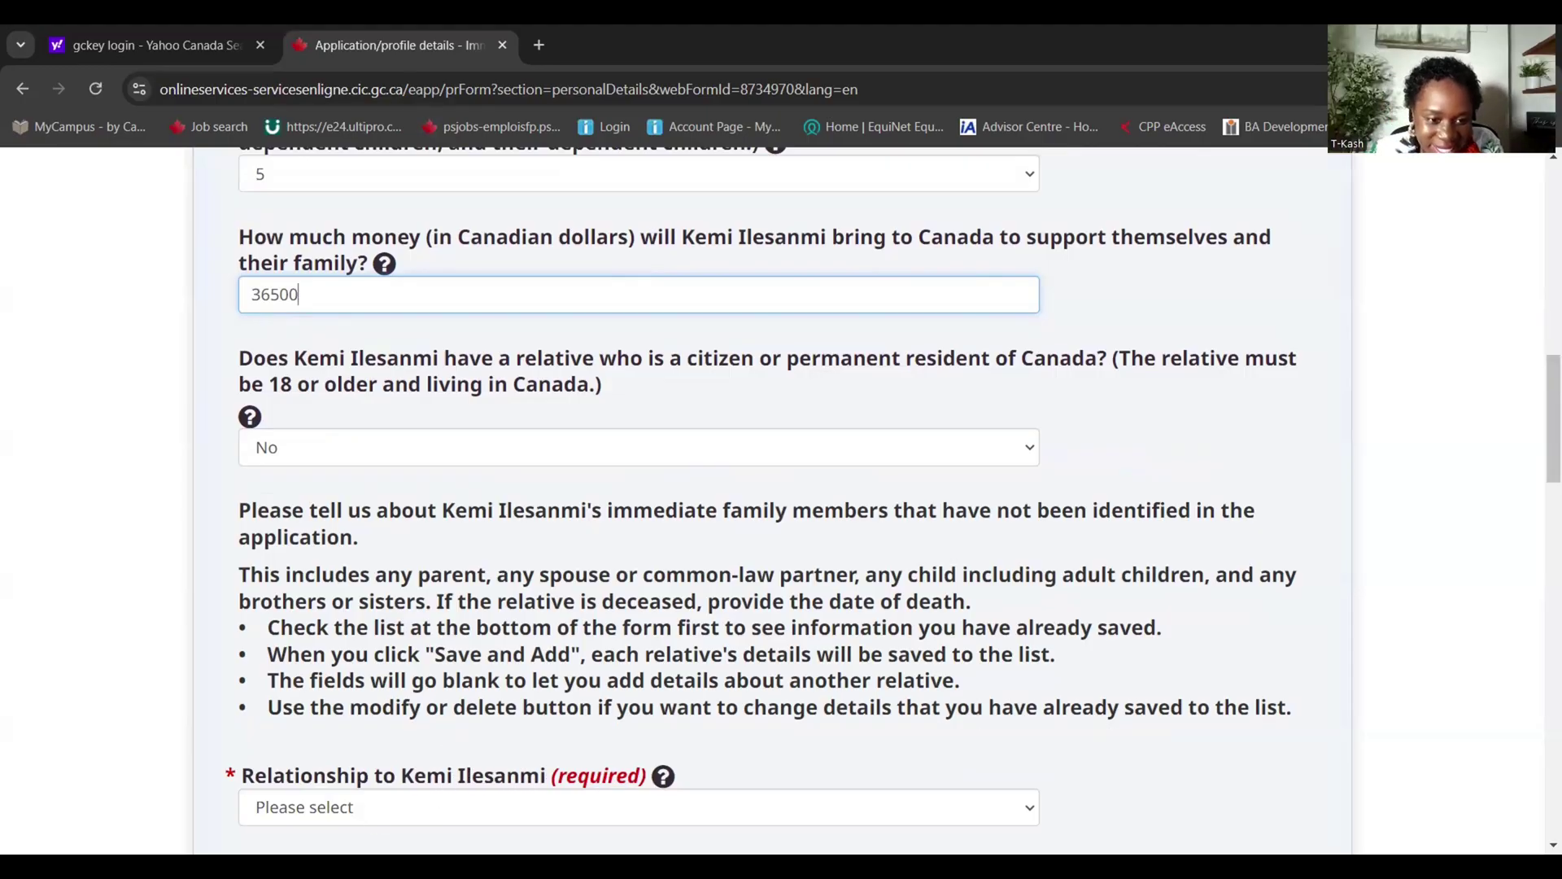
{"action": "scroll", "coordinate": [572, 752], "scroll_direction": "down", "scroll_amount": 4}
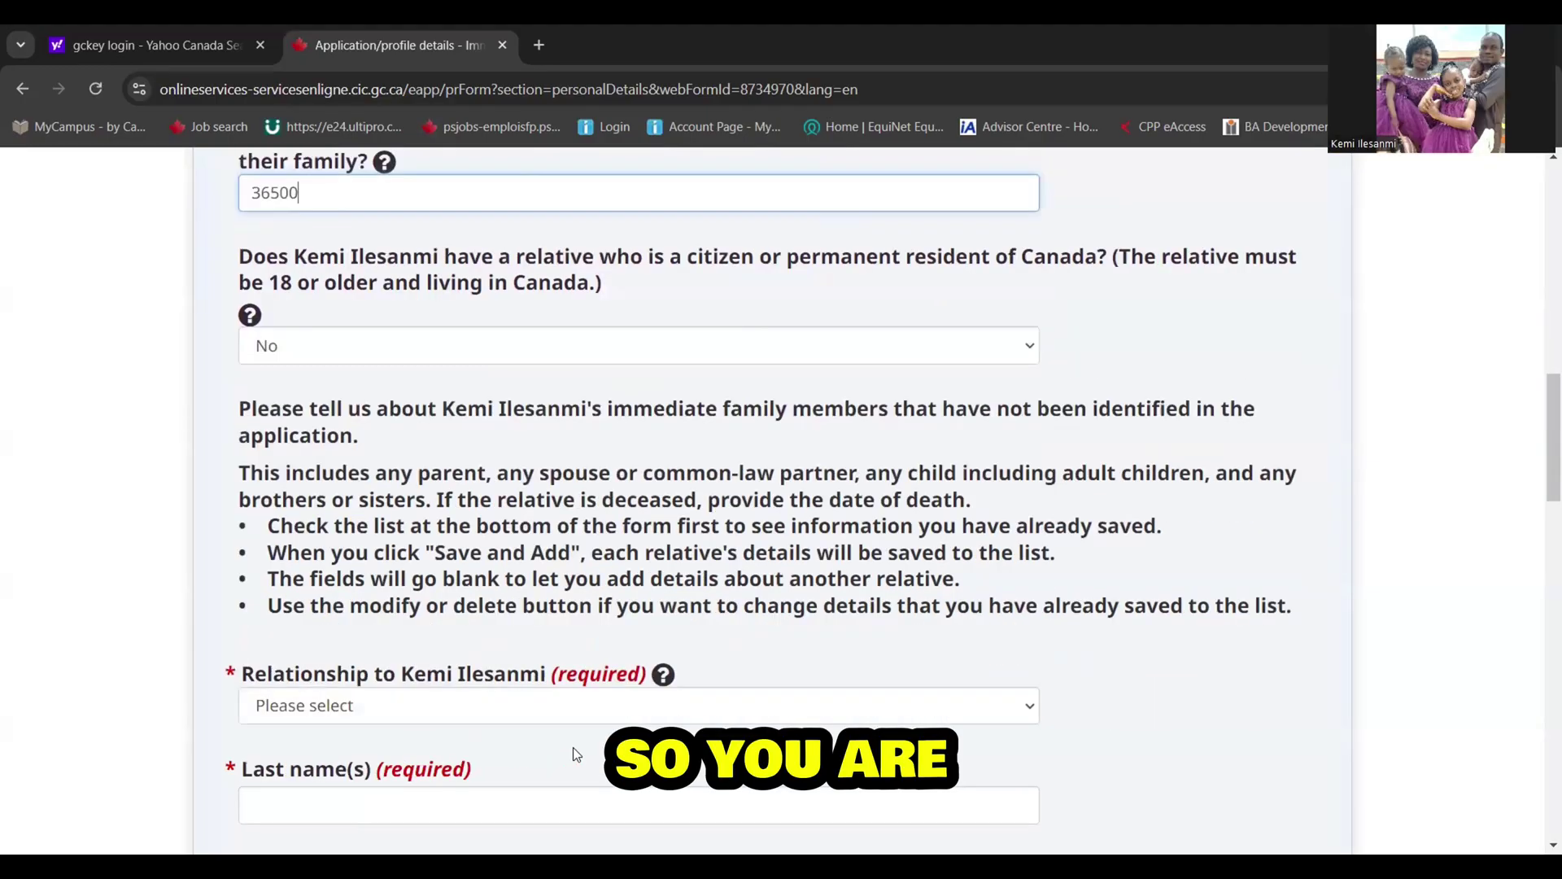
Examine the immediate family member fields in the Family section, including the available relationship options
{"action": "scroll", "coordinate": [572, 753], "scroll_direction": "up", "scroll_amount": 3}
{"action": "scroll", "coordinate": [638, 501], "scroll_direction": "down", "scroll_amount": 7}
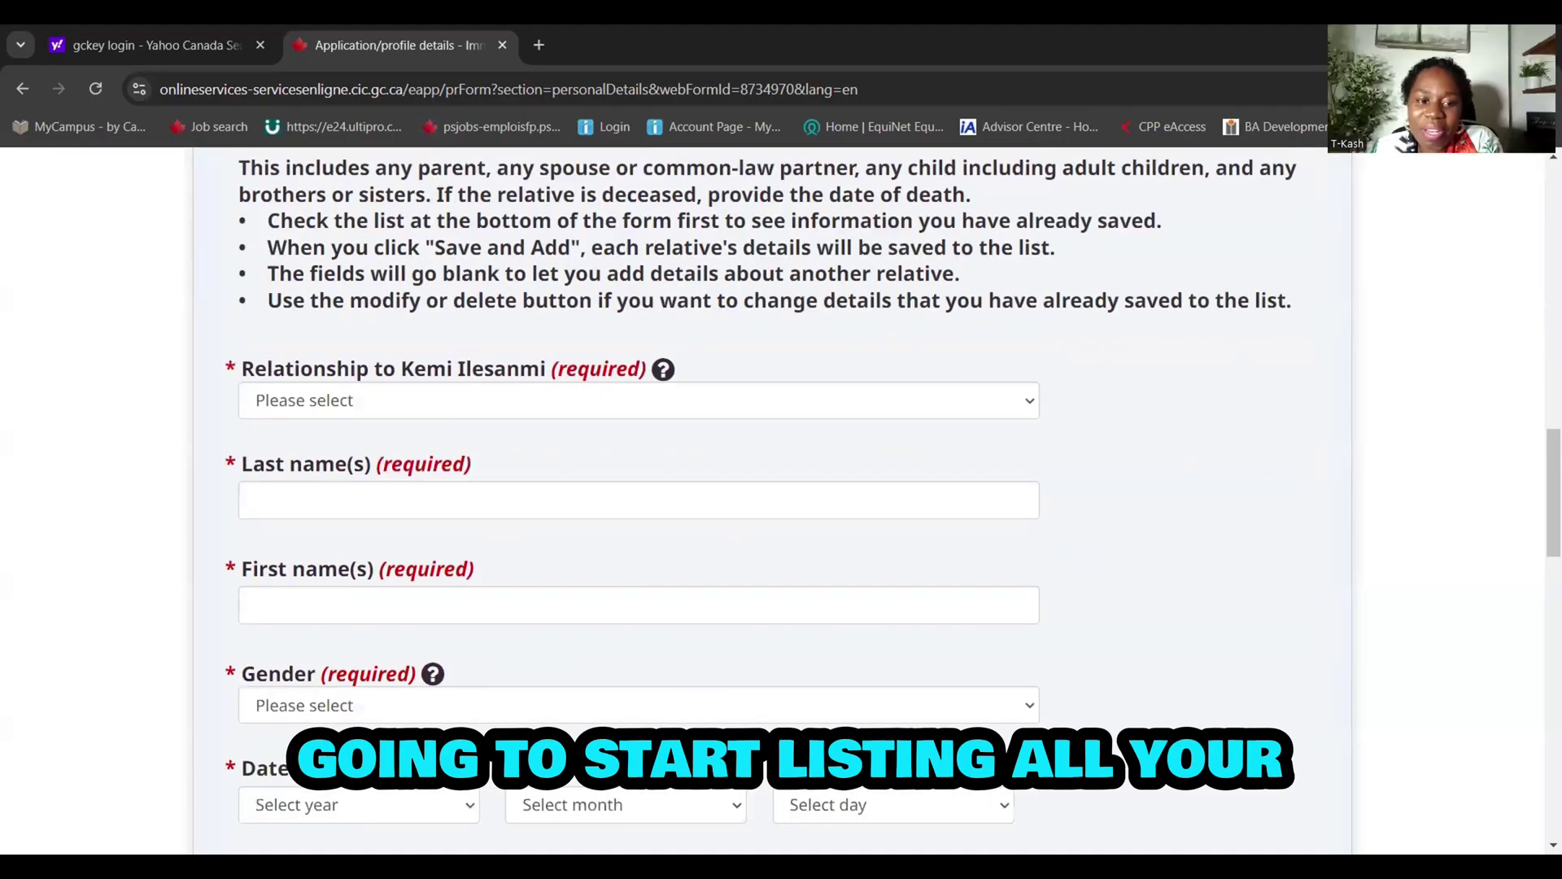
{"action": "scroll", "coordinate": [638, 500], "scroll_direction": "down", "scroll_amount": 2}
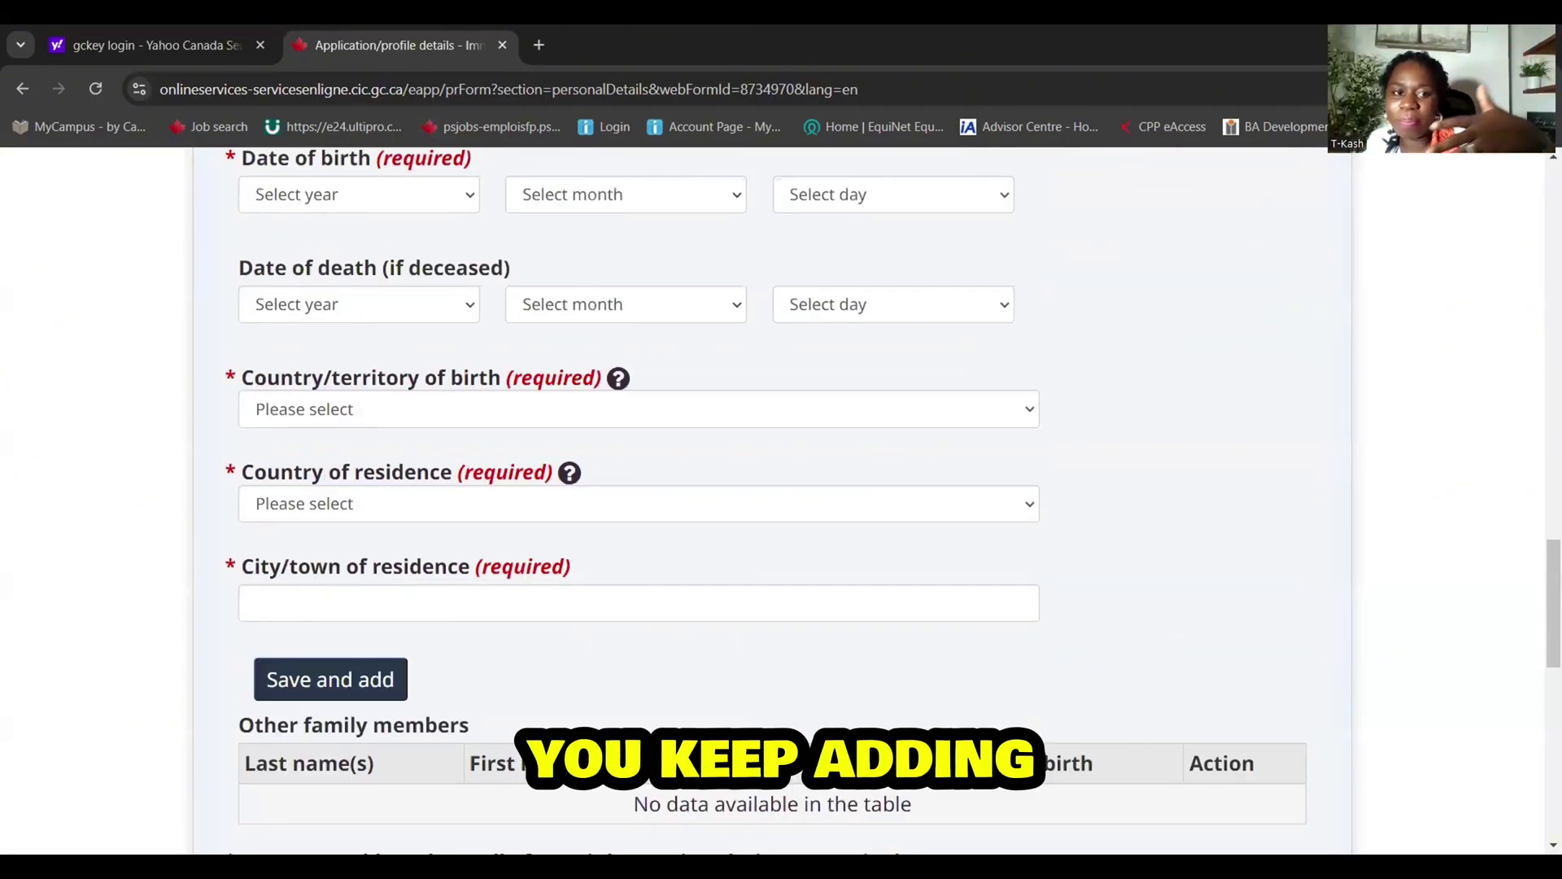
{"action": "scroll", "coordinate": [559, 722], "scroll_direction": "up", "scroll_amount": 5}
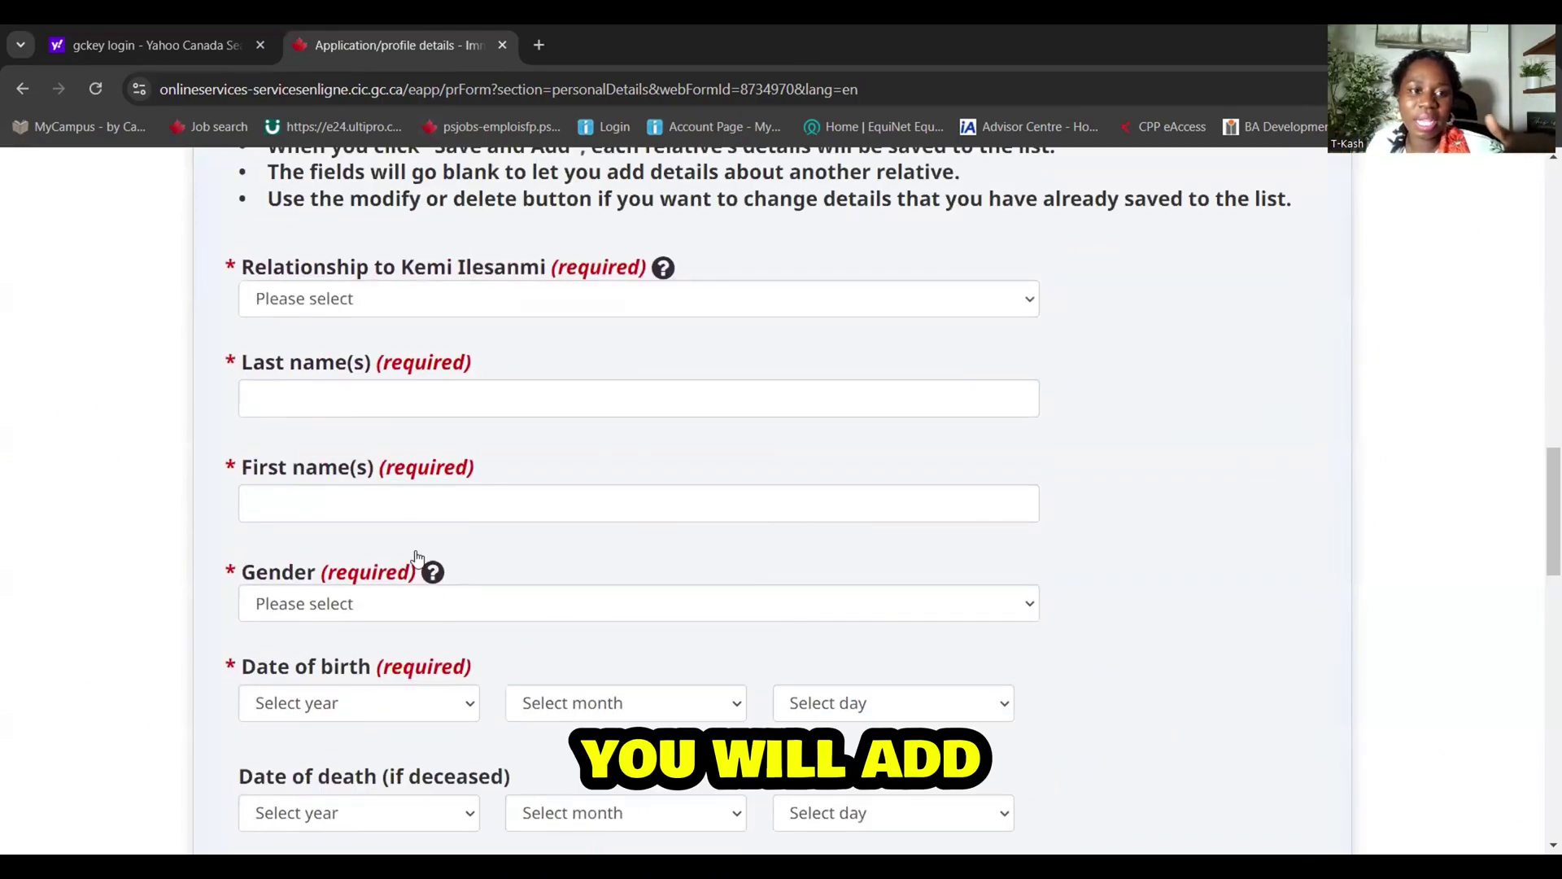
{"action": "left_click", "coordinate": [434, 303]}
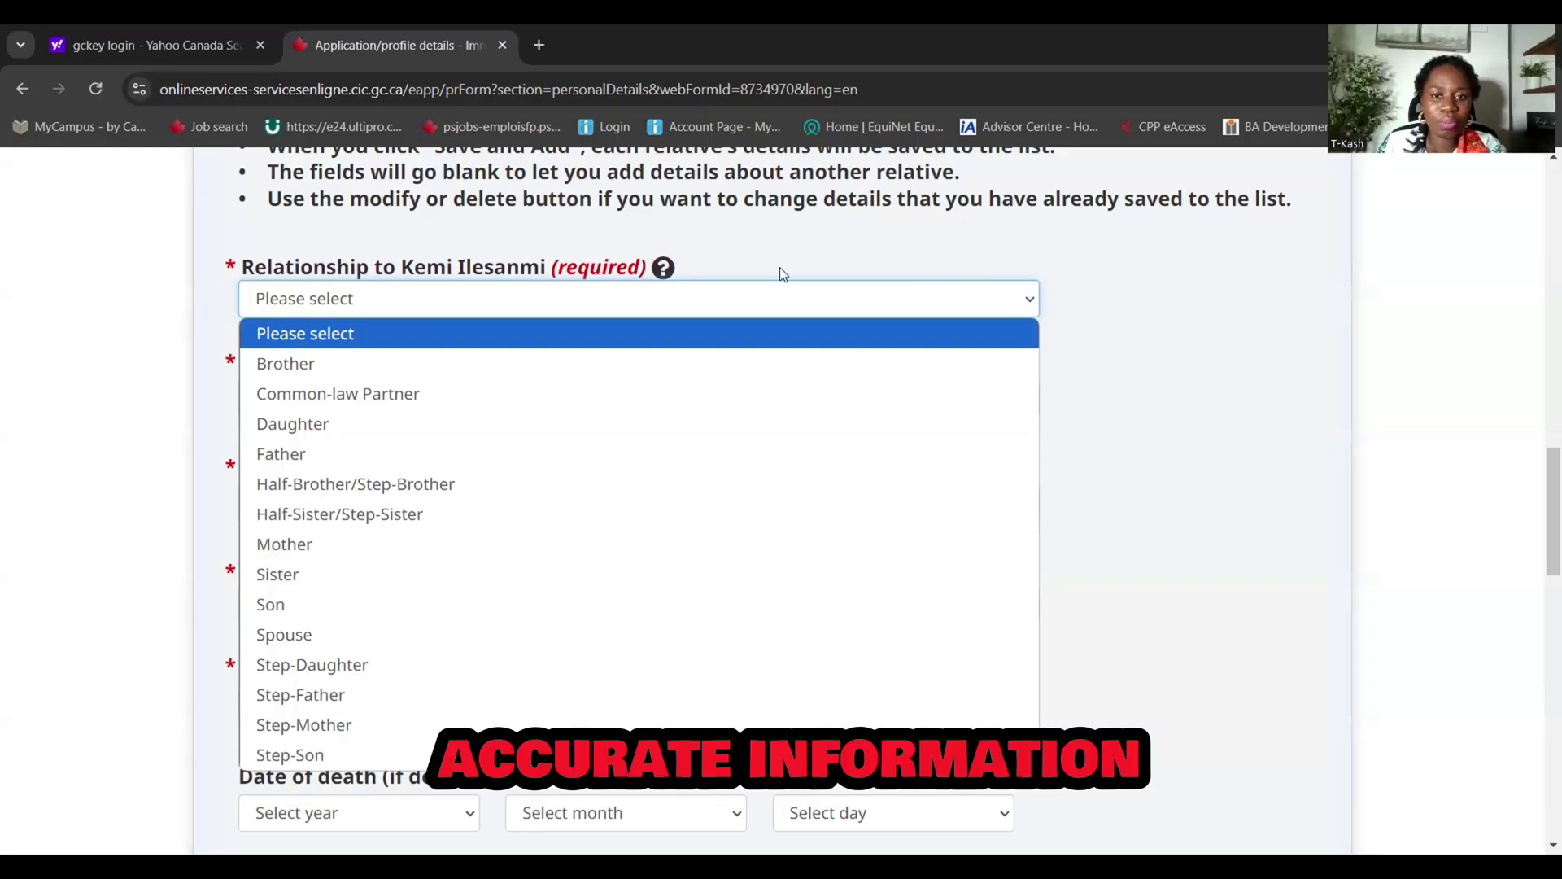
{"action": "left_click", "coordinate": [1105, 310]}
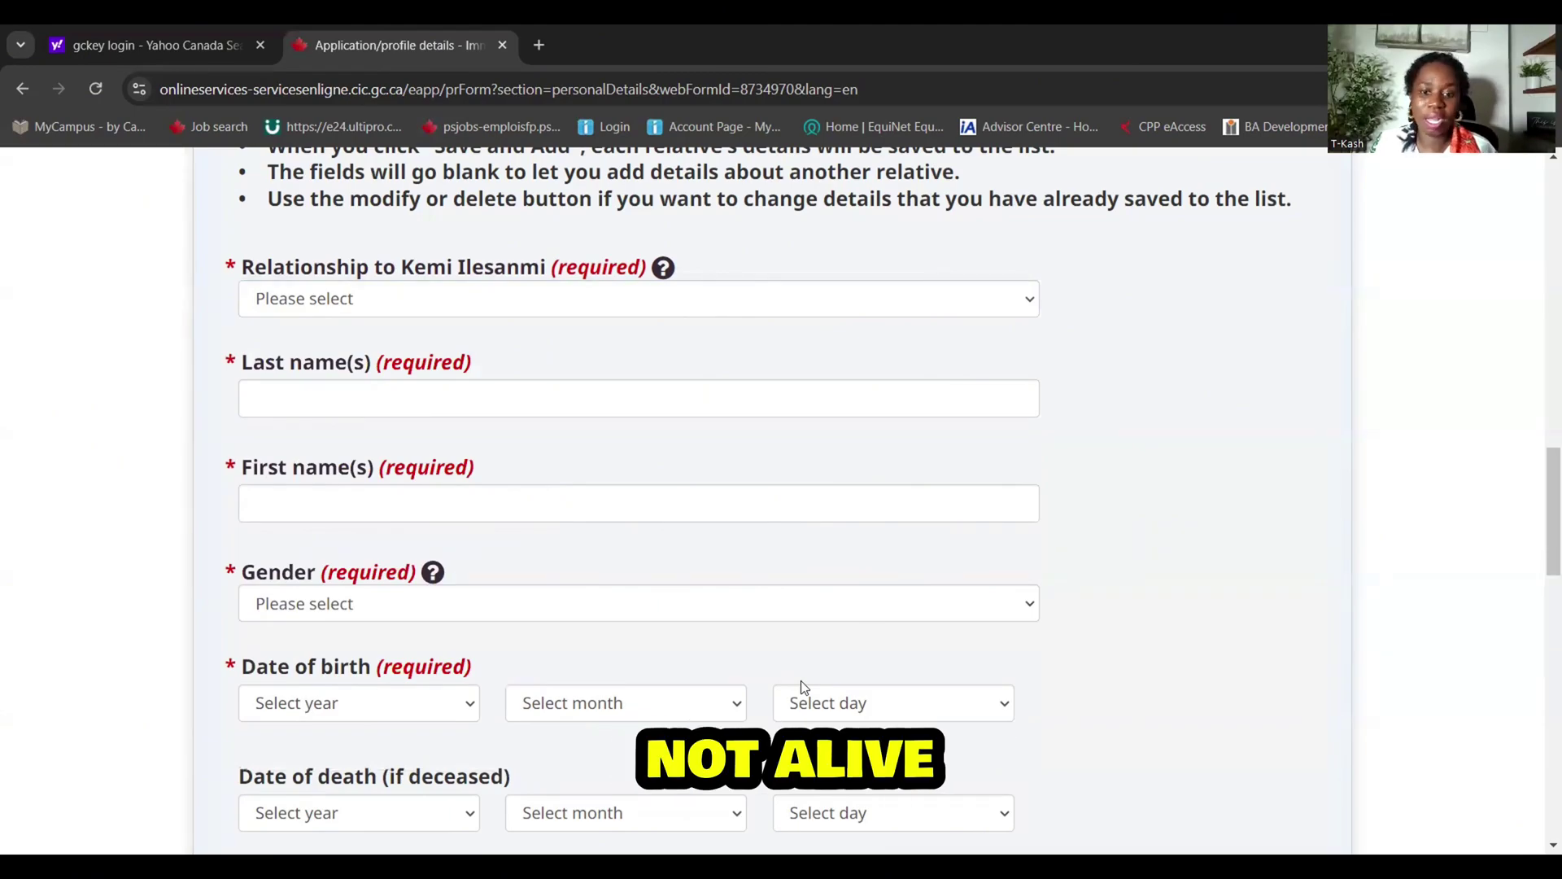
{"action": "scroll", "coordinate": [800, 682], "scroll_direction": "down", "scroll_amount": 1}
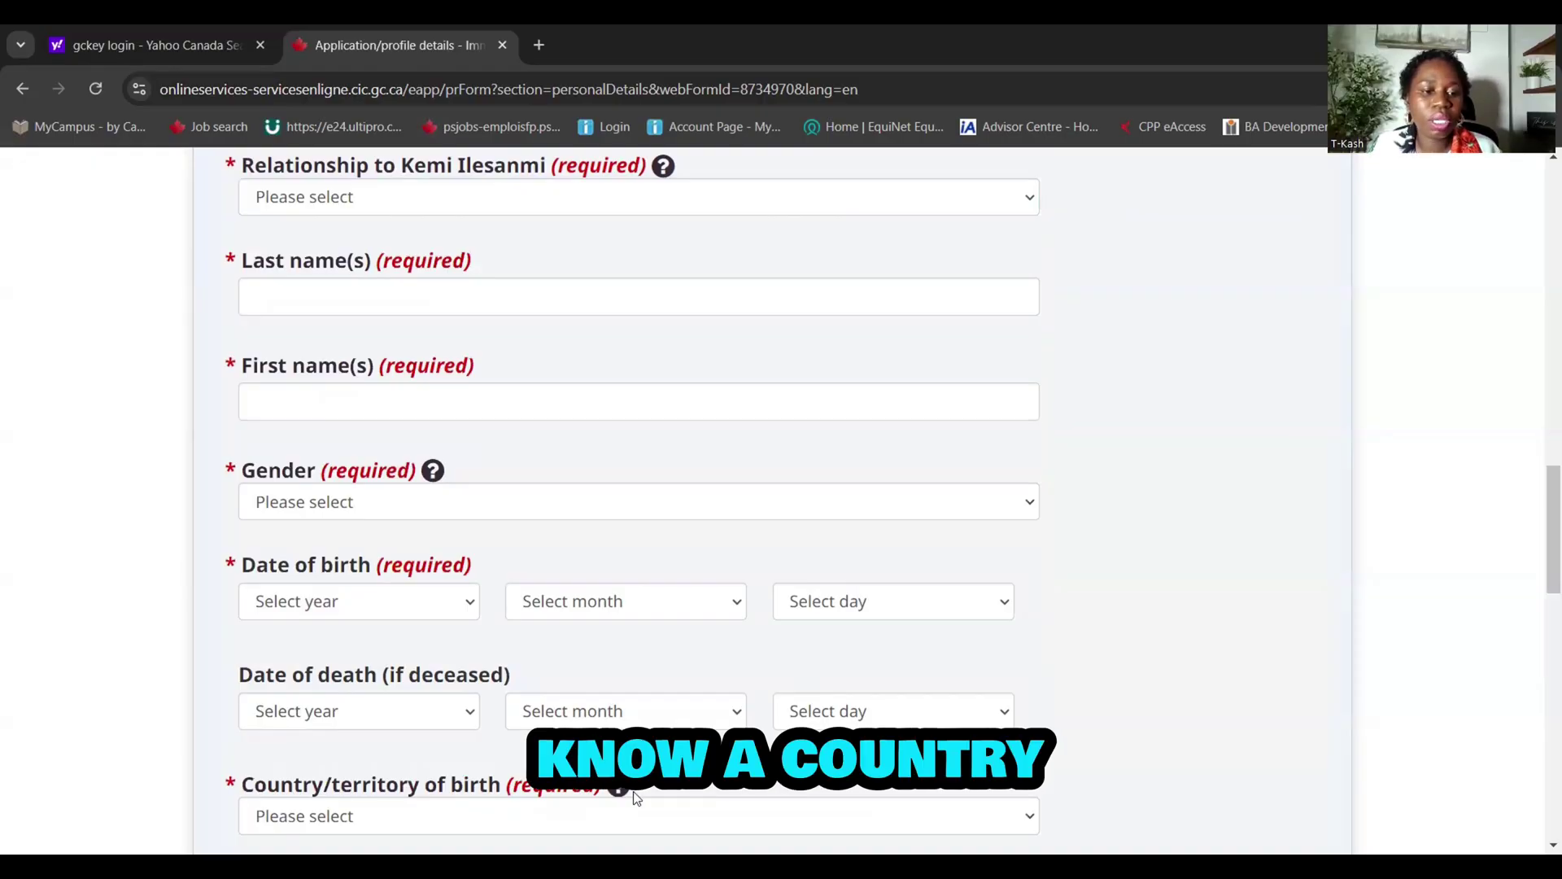
{"action": "scroll", "coordinate": [640, 793], "scroll_direction": "down", "scroll_amount": 1}
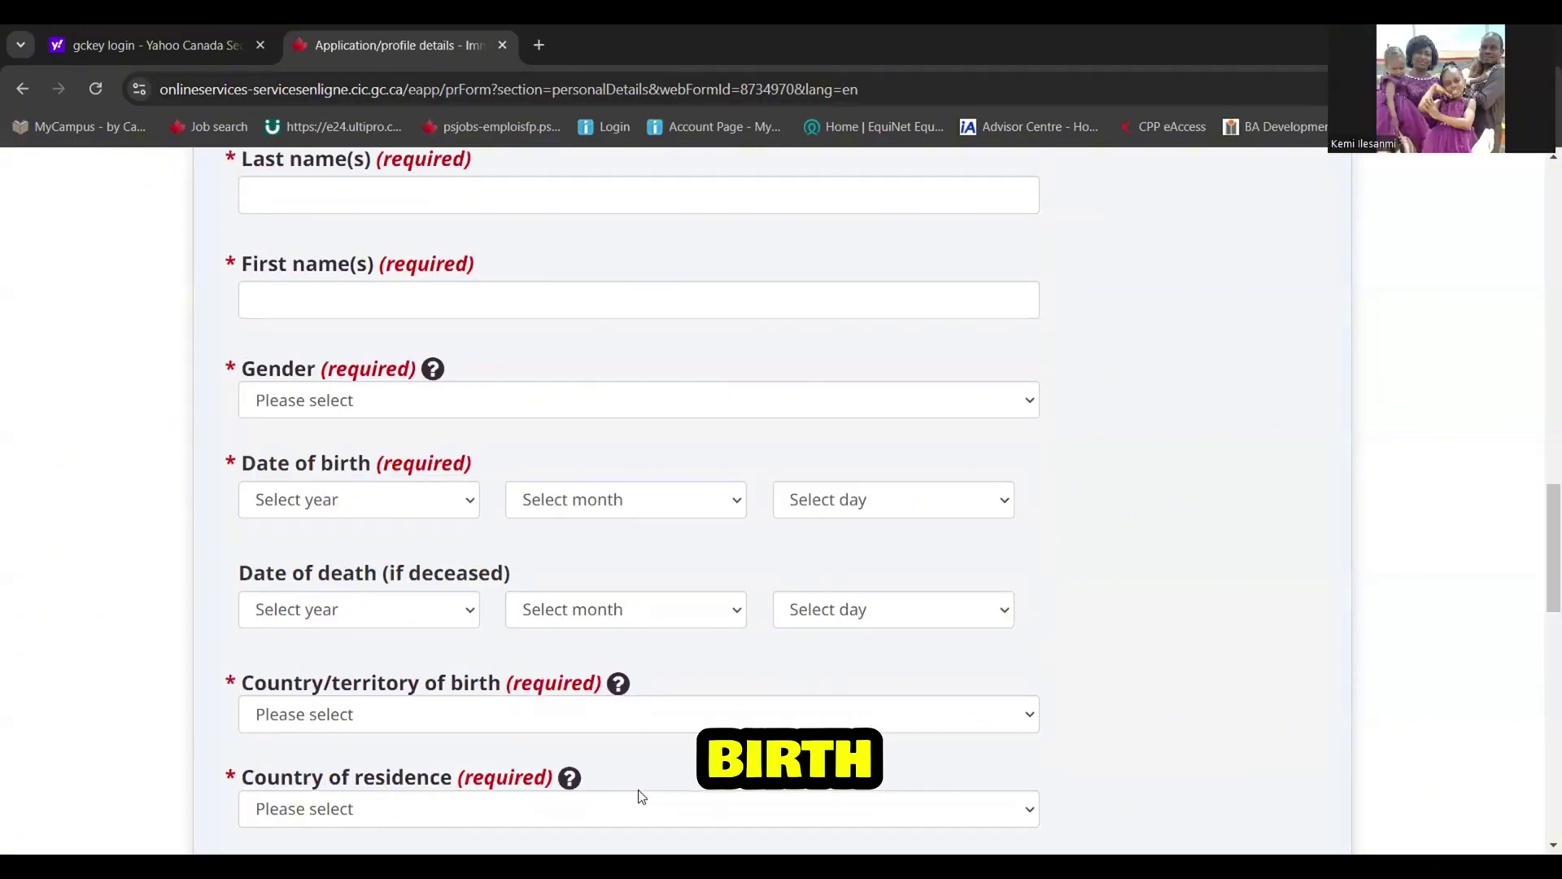
{"action": "scroll", "coordinate": [640, 795], "scroll_direction": "down", "scroll_amount": 1}
{"action": "scroll", "coordinate": [640, 791], "scroll_direction": "down", "scroll_amount": 1}
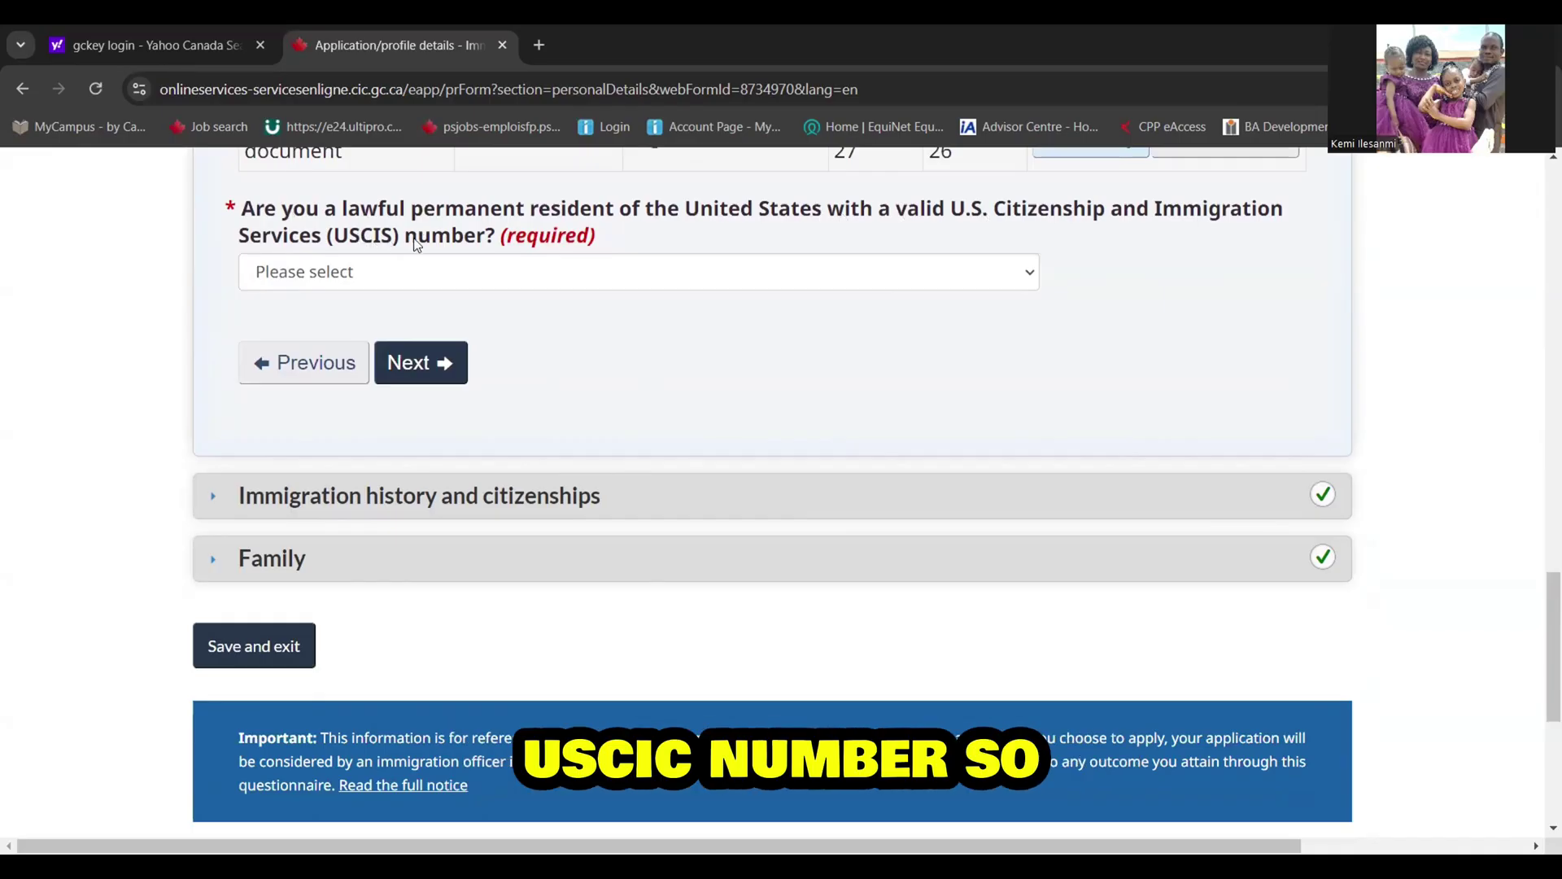
Answer No to being a lawful United States permanent resident with a USCIS number and proceed to Immigration history and citizenships
{"action": "left_click", "coordinate": [541, 277]}
{"action": "left_click", "coordinate": [443, 366]}
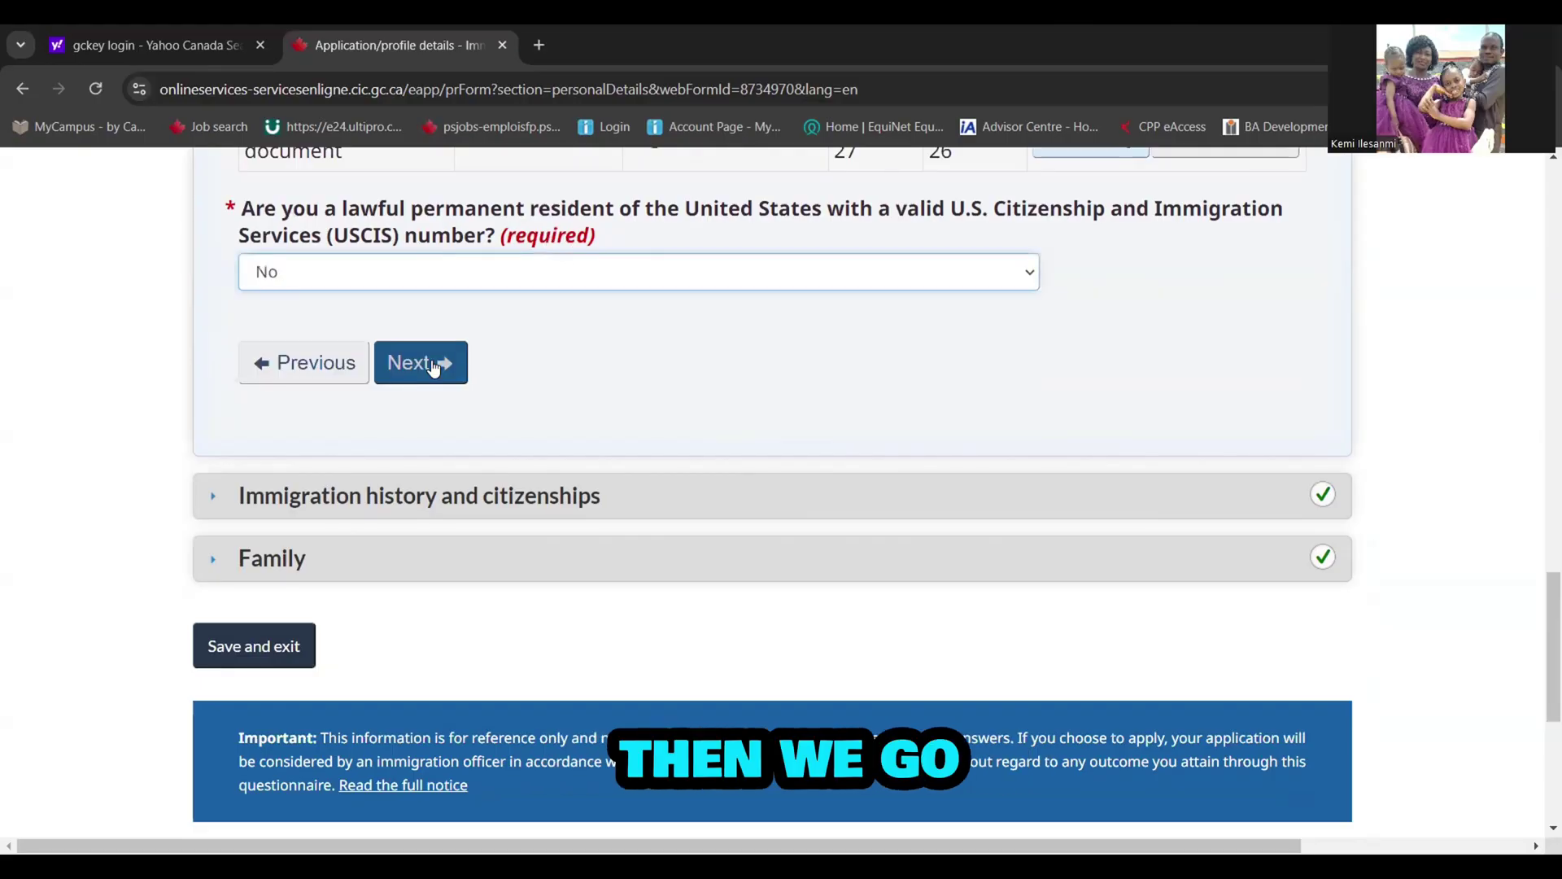
{"action": "left_click", "coordinate": [434, 367]}
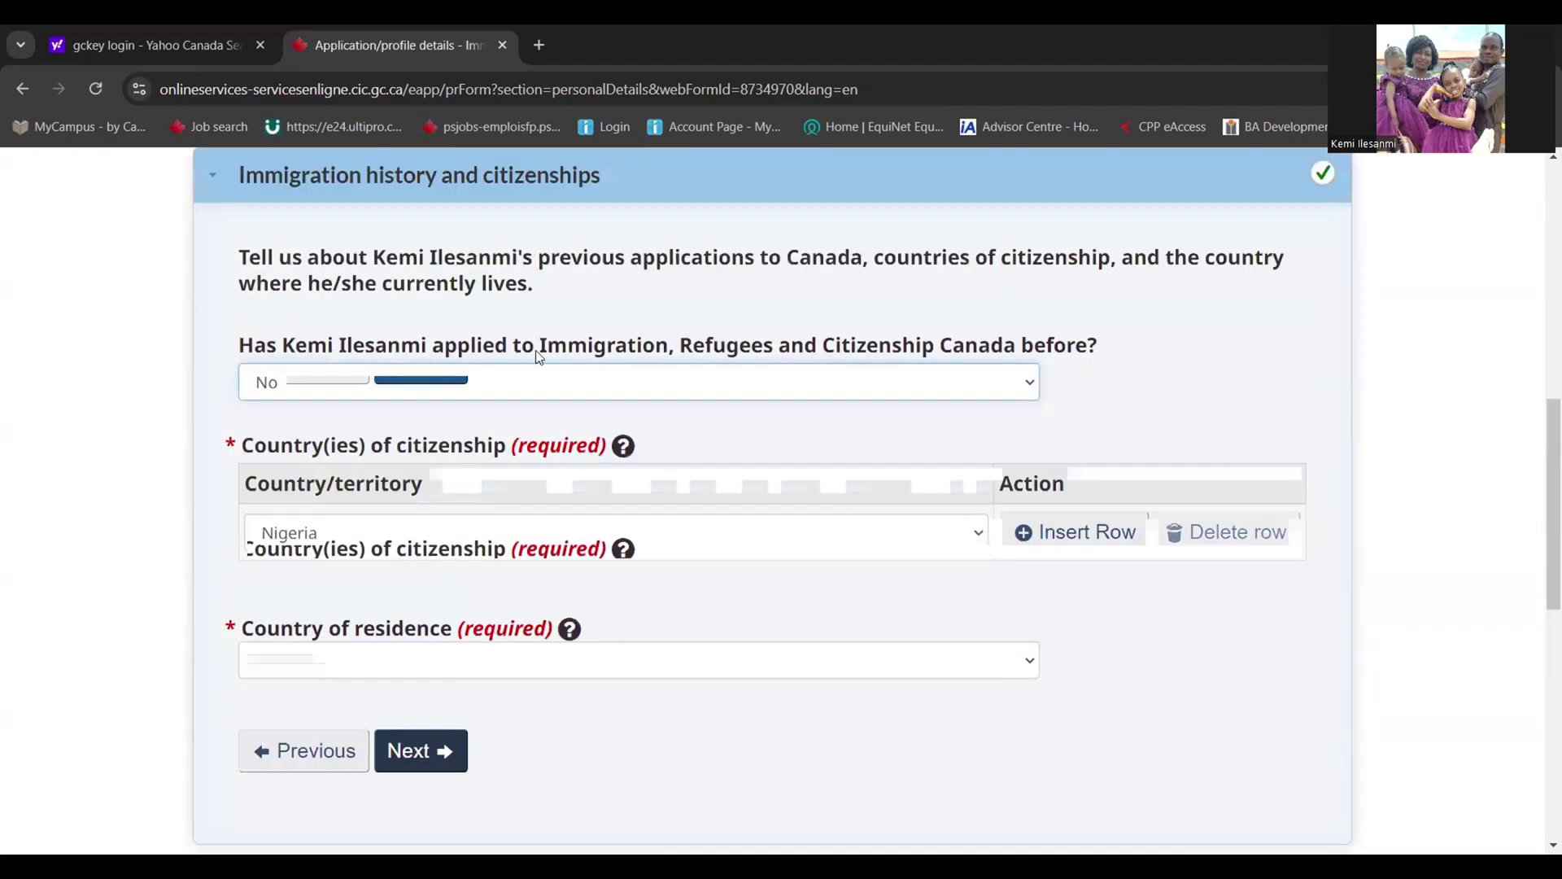
Save and exit the Personal details form, and continue the candidate's Contact details form
{"action": "scroll", "coordinate": [530, 380], "scroll_direction": "down", "scroll_amount": 5}
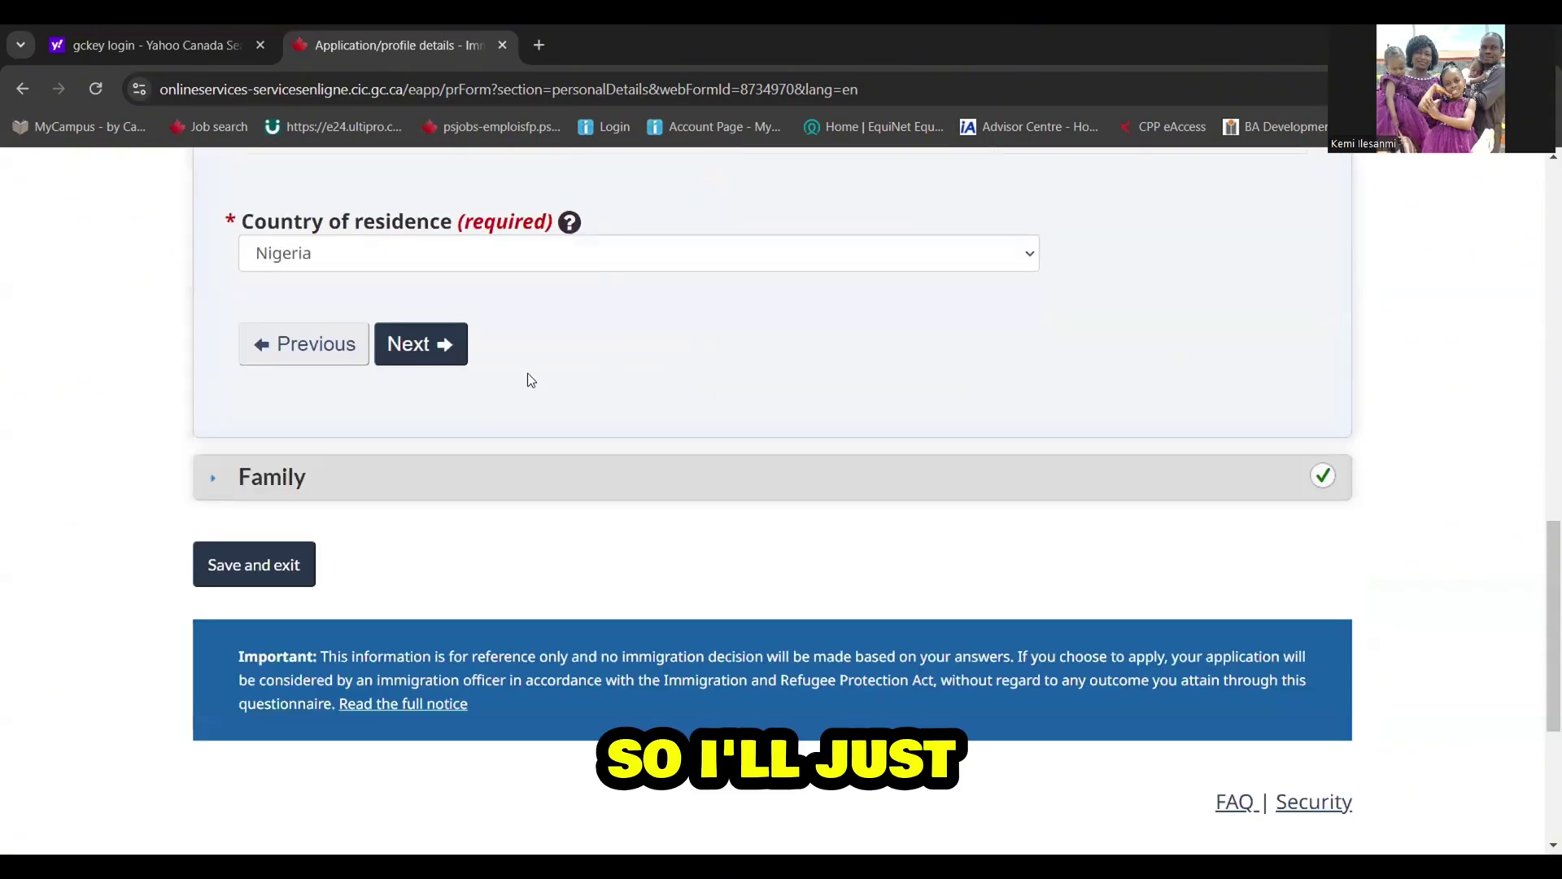
{"action": "left_click", "coordinate": [267, 568]}
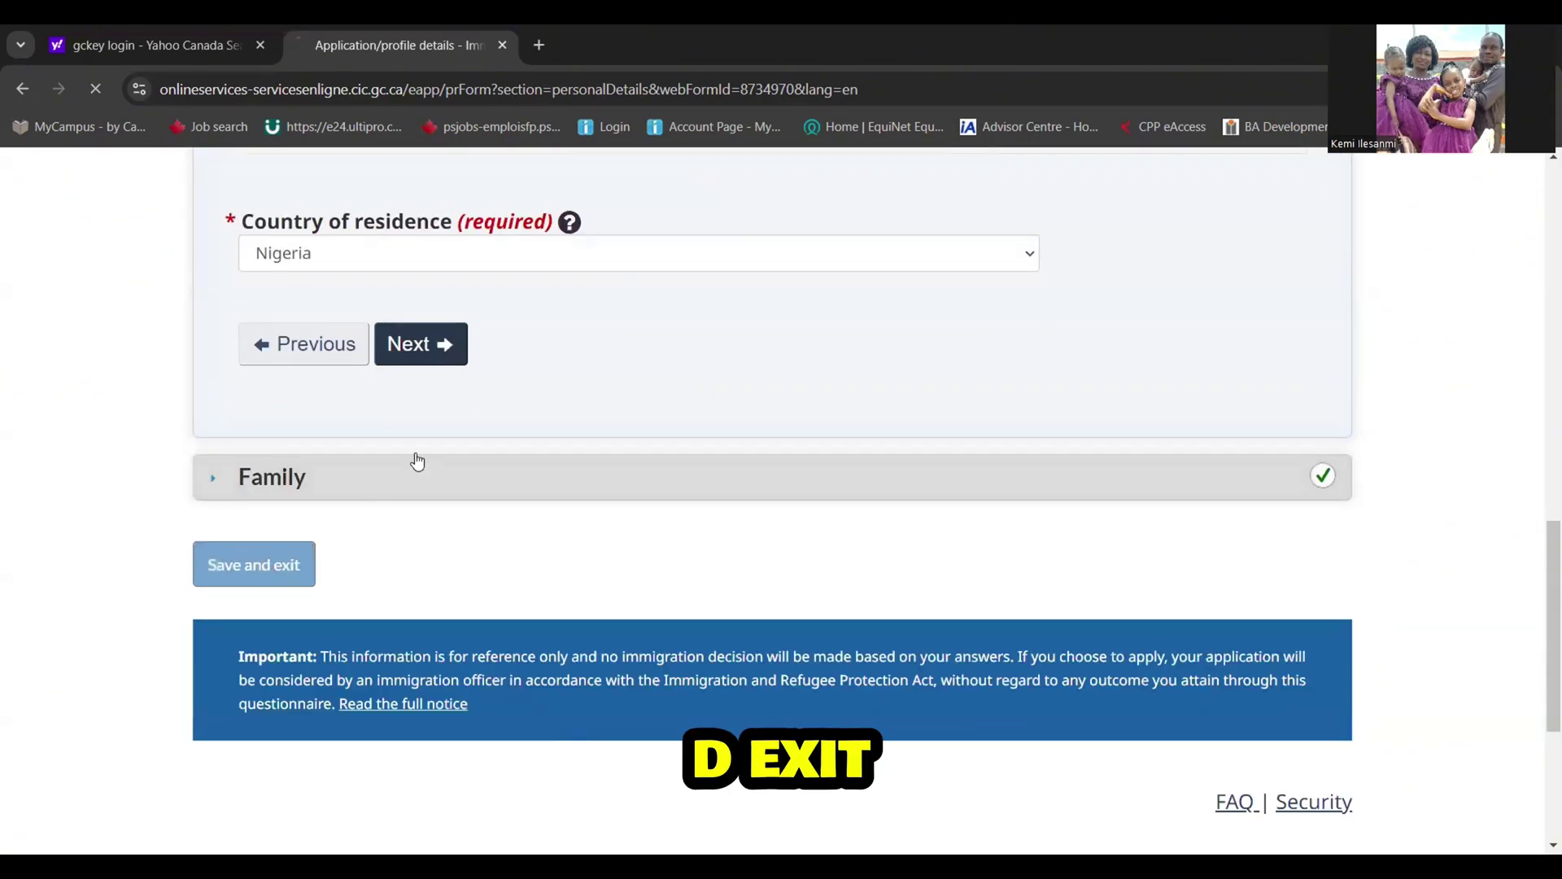
{"action": "scroll", "coordinate": [1037, 575], "scroll_direction": "down", "scroll_amount": 2}
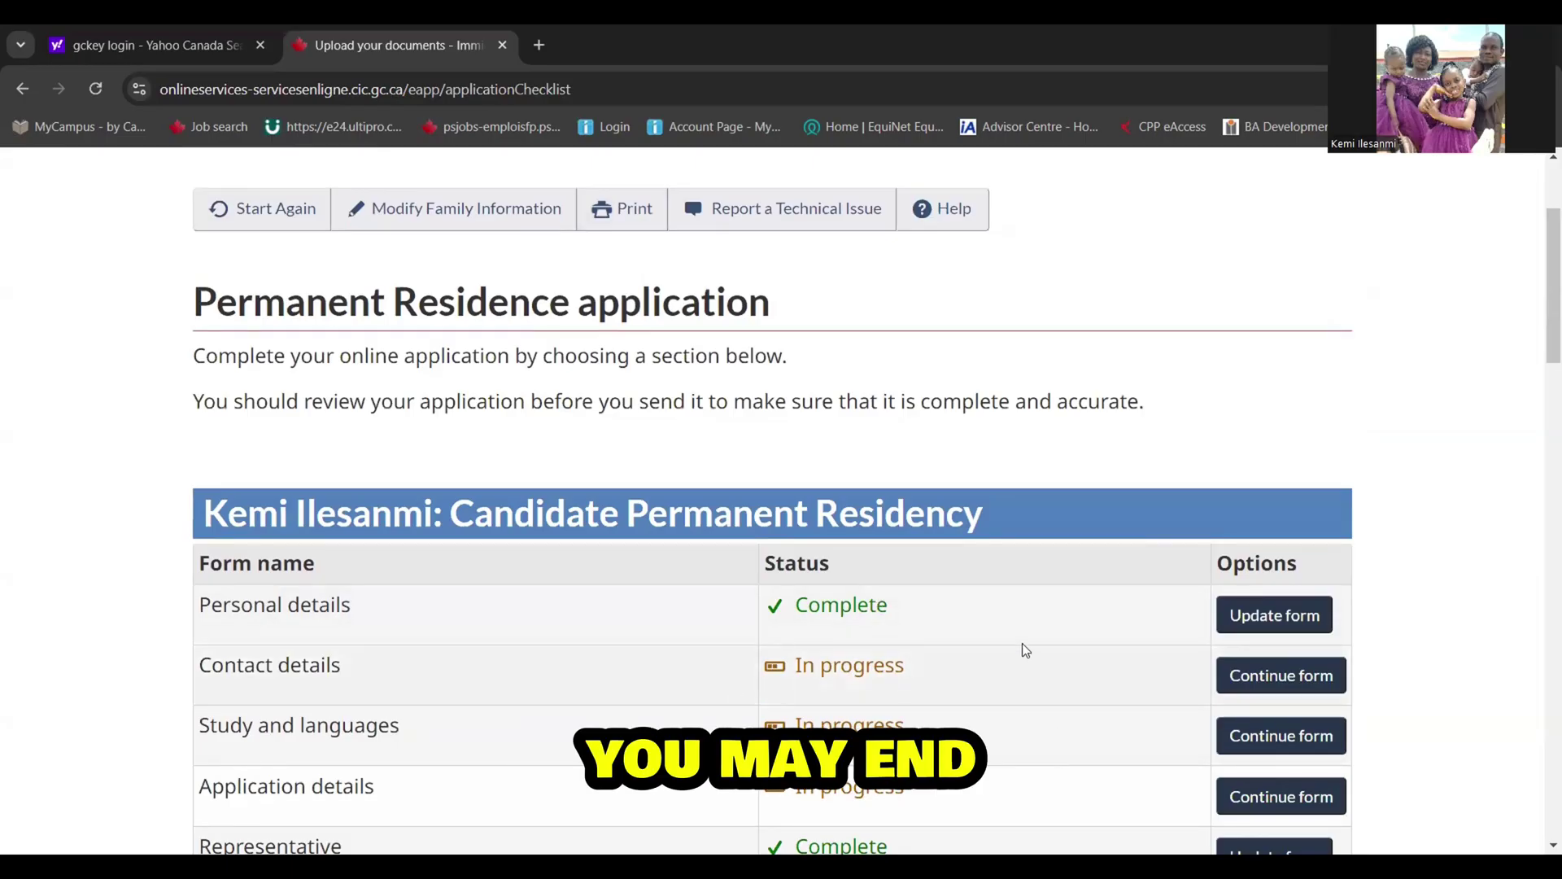
{"action": "scroll", "coordinate": [1021, 641], "scroll_direction": "down", "scroll_amount": 1}
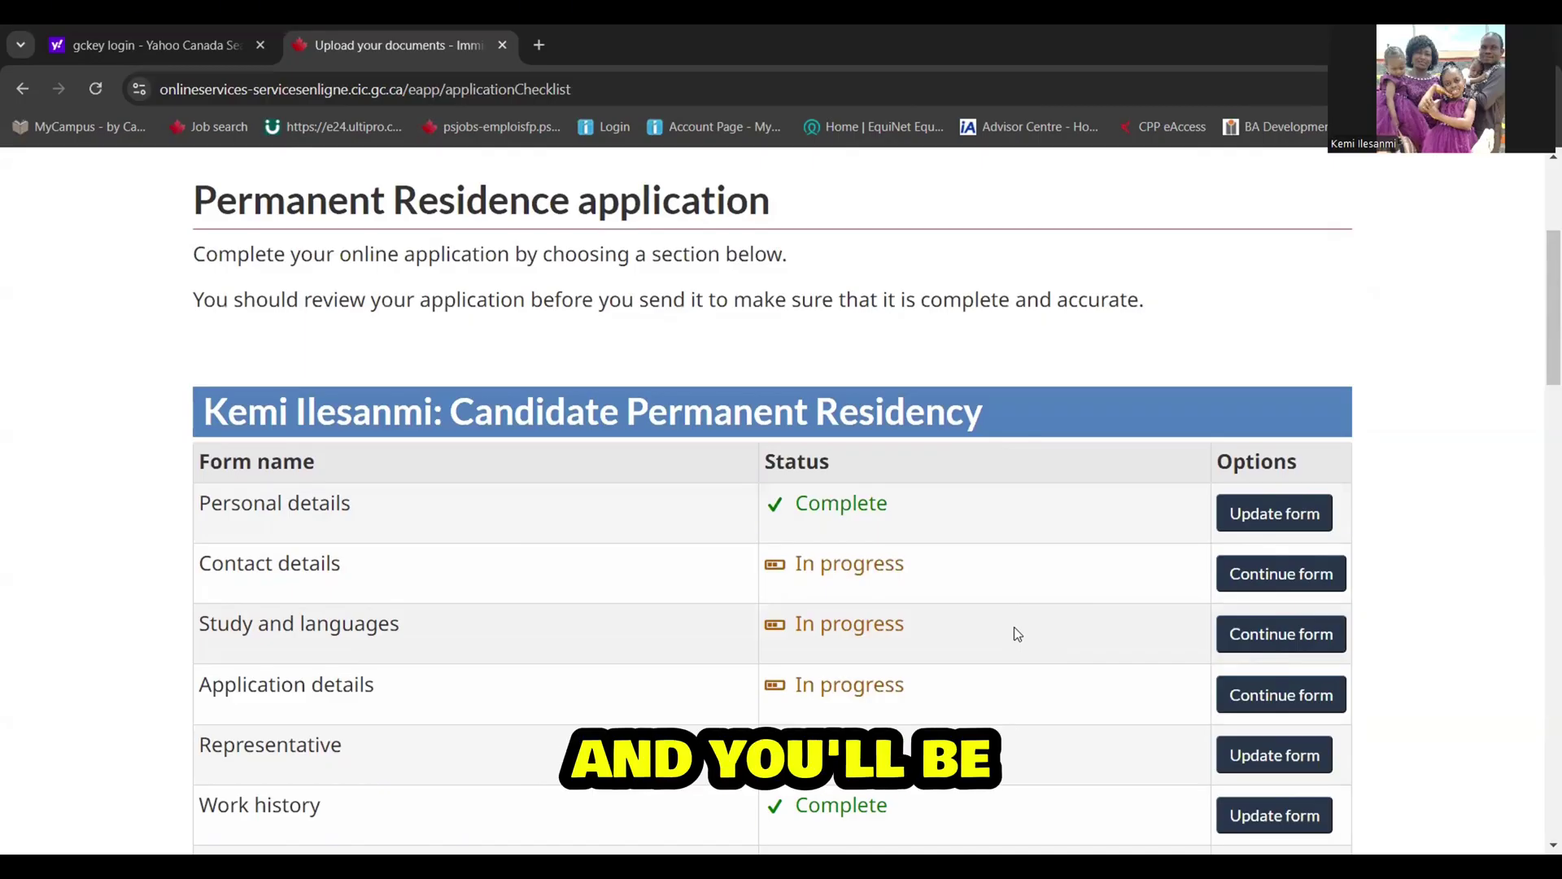
{"action": "left_click", "coordinate": [1282, 584]}
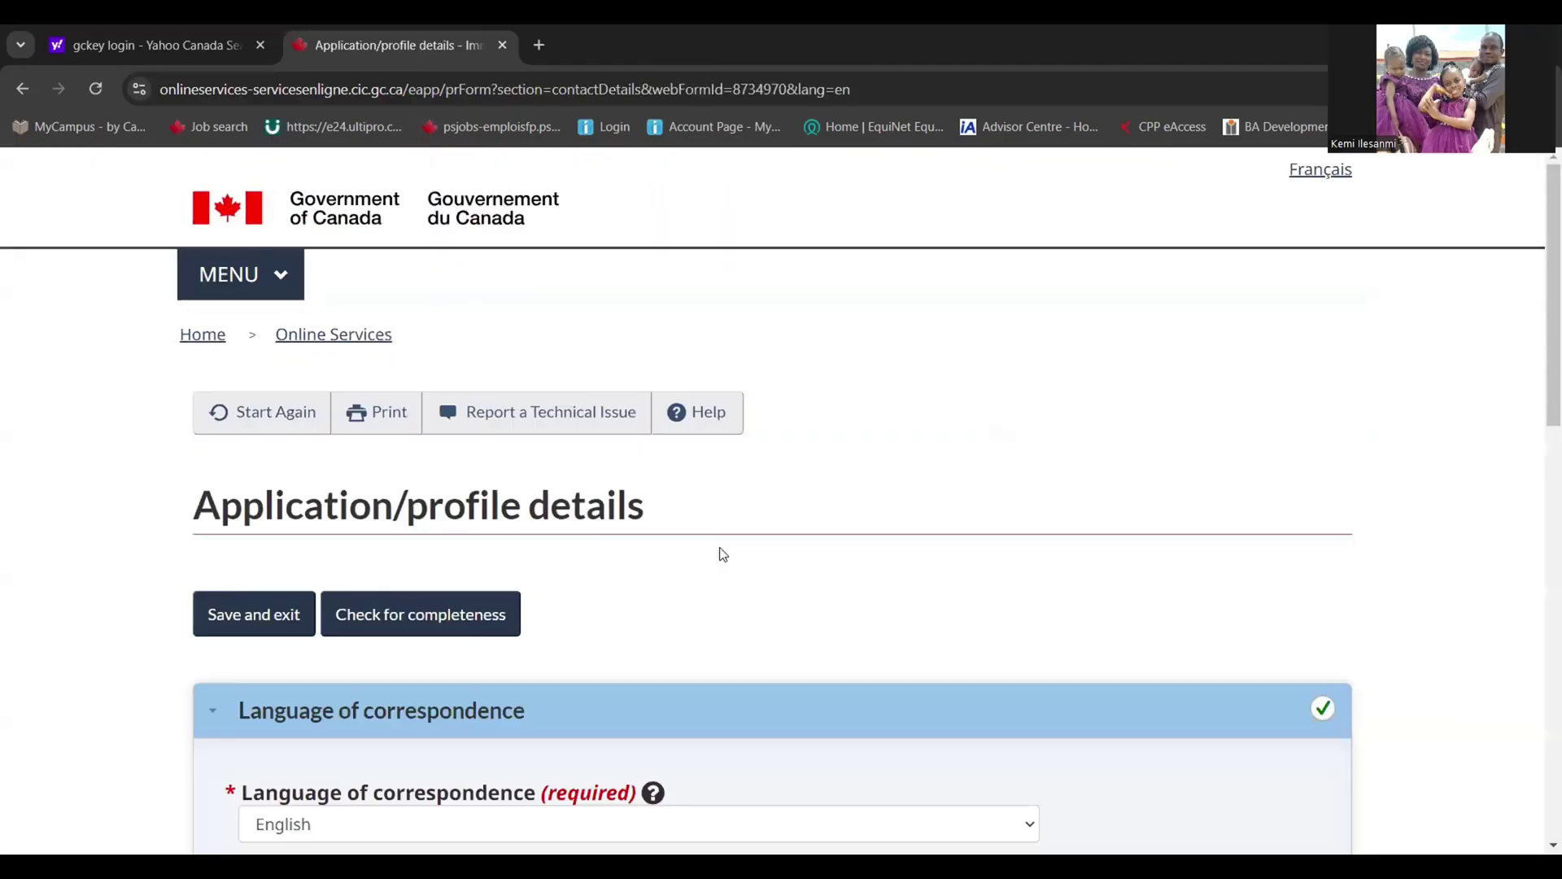
Proceed past the Language of correspondence section and answer No to having a fax number
{"action": "scroll", "coordinate": [719, 553], "scroll_direction": "down", "scroll_amount": 3}
{"action": "left_click", "coordinate": [285, 618]}
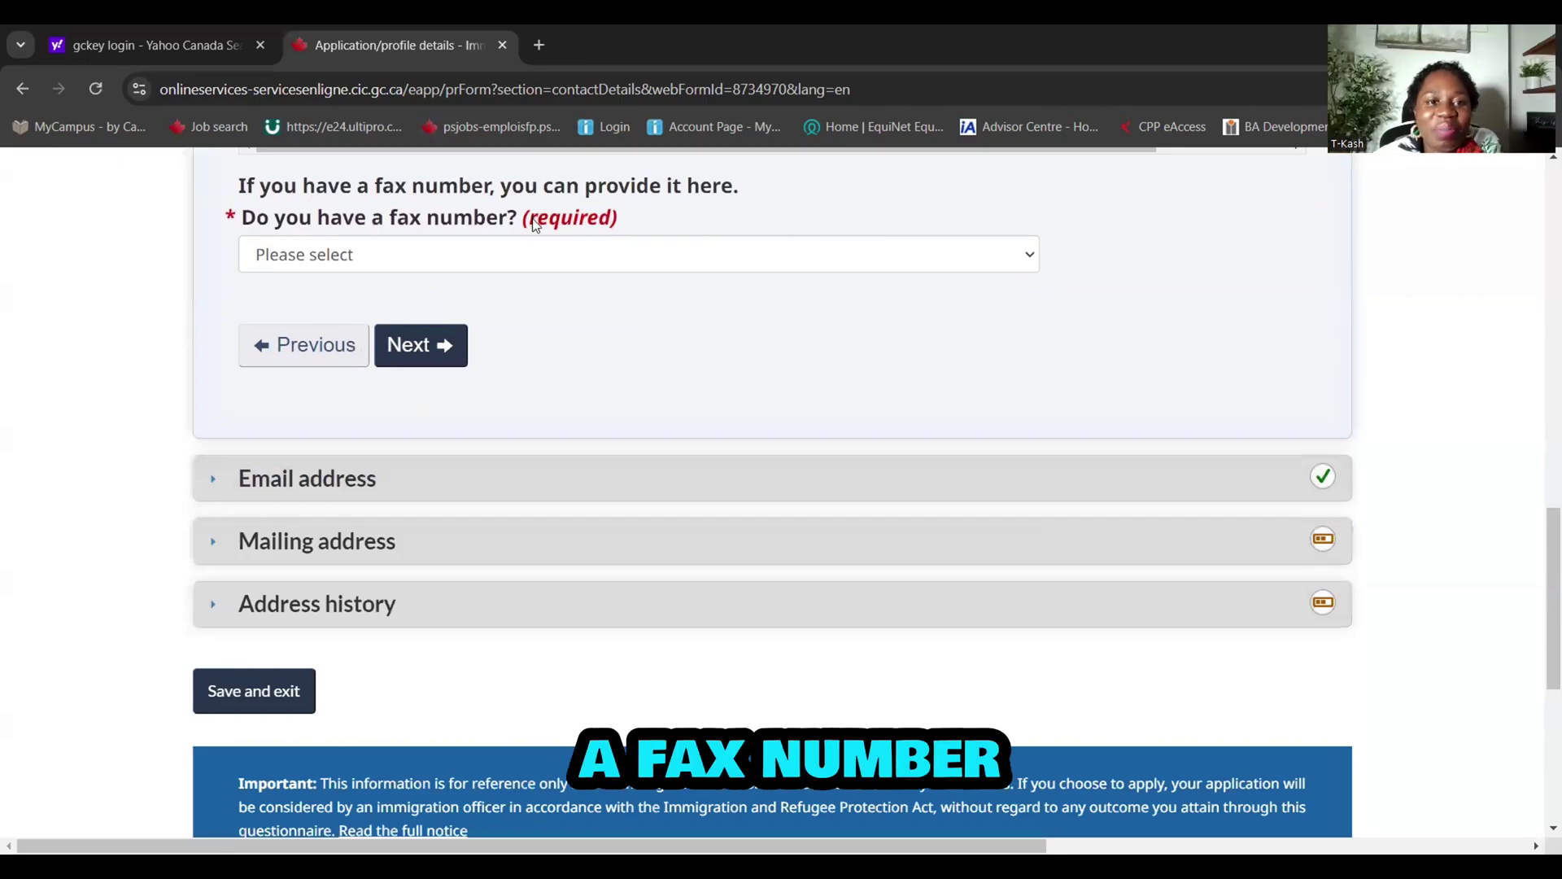
{"action": "left_click", "coordinate": [552, 259]}
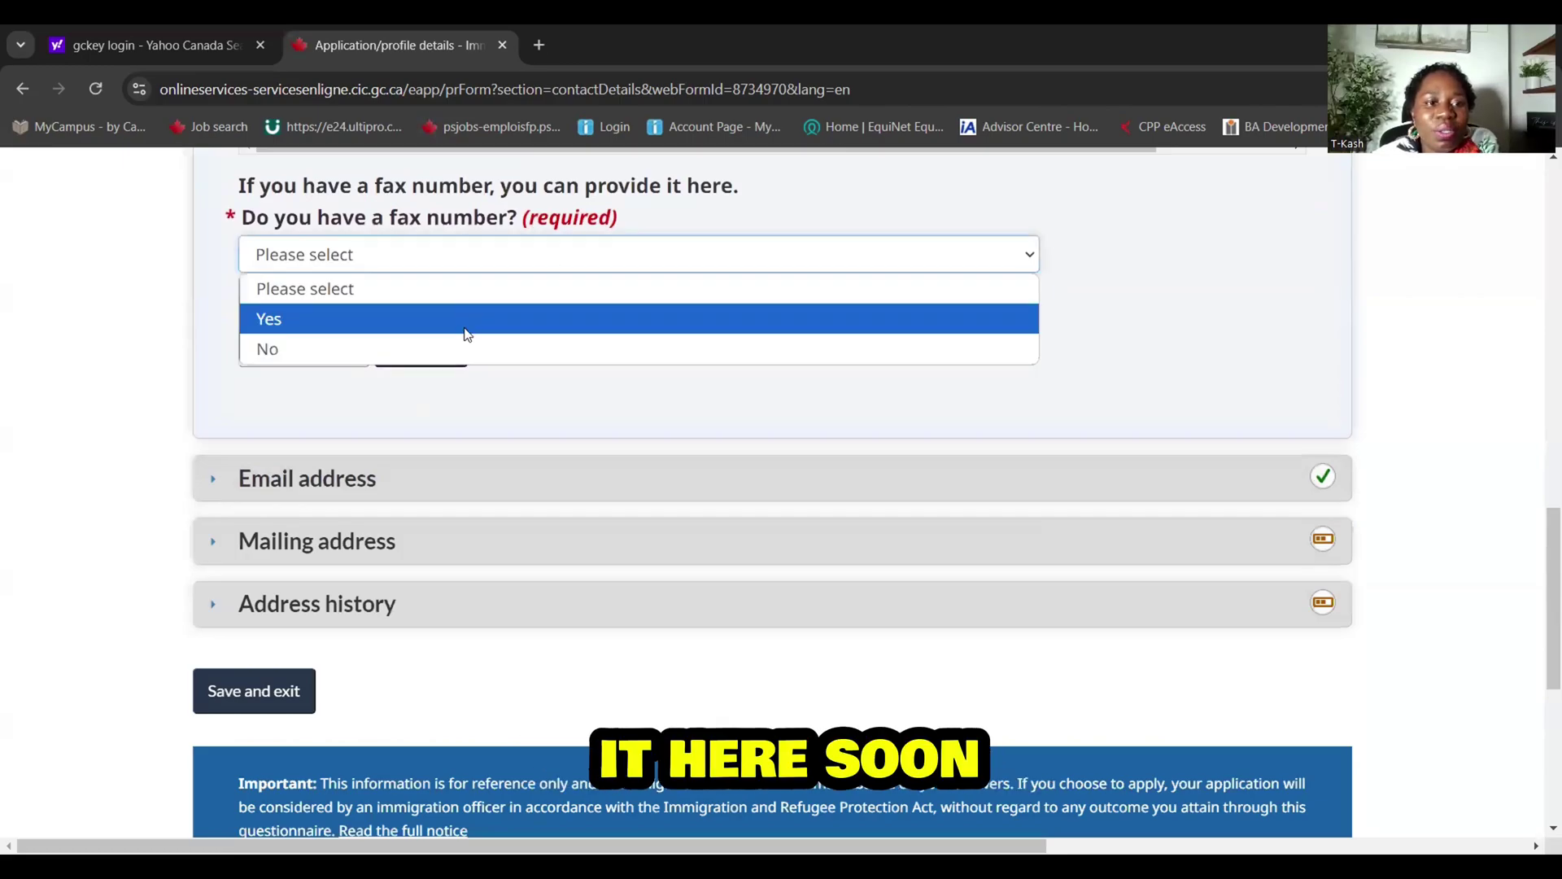
{"action": "left_click", "coordinate": [465, 347]}
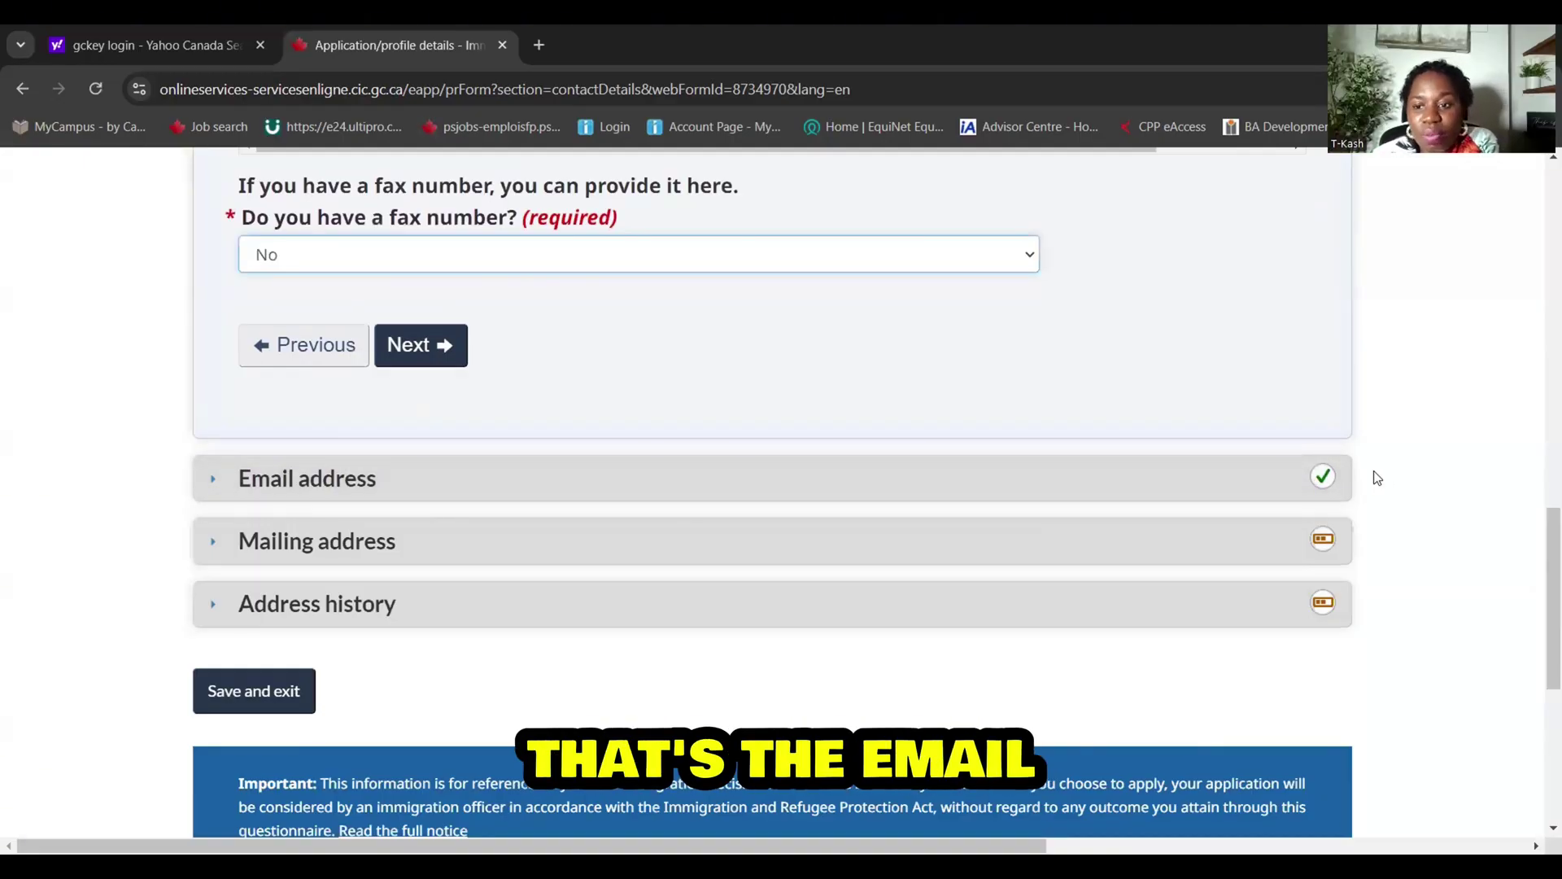
Examine the fields of the Mailing address section and the requirements of the Address history section
{"action": "left_click", "coordinate": [998, 548]}
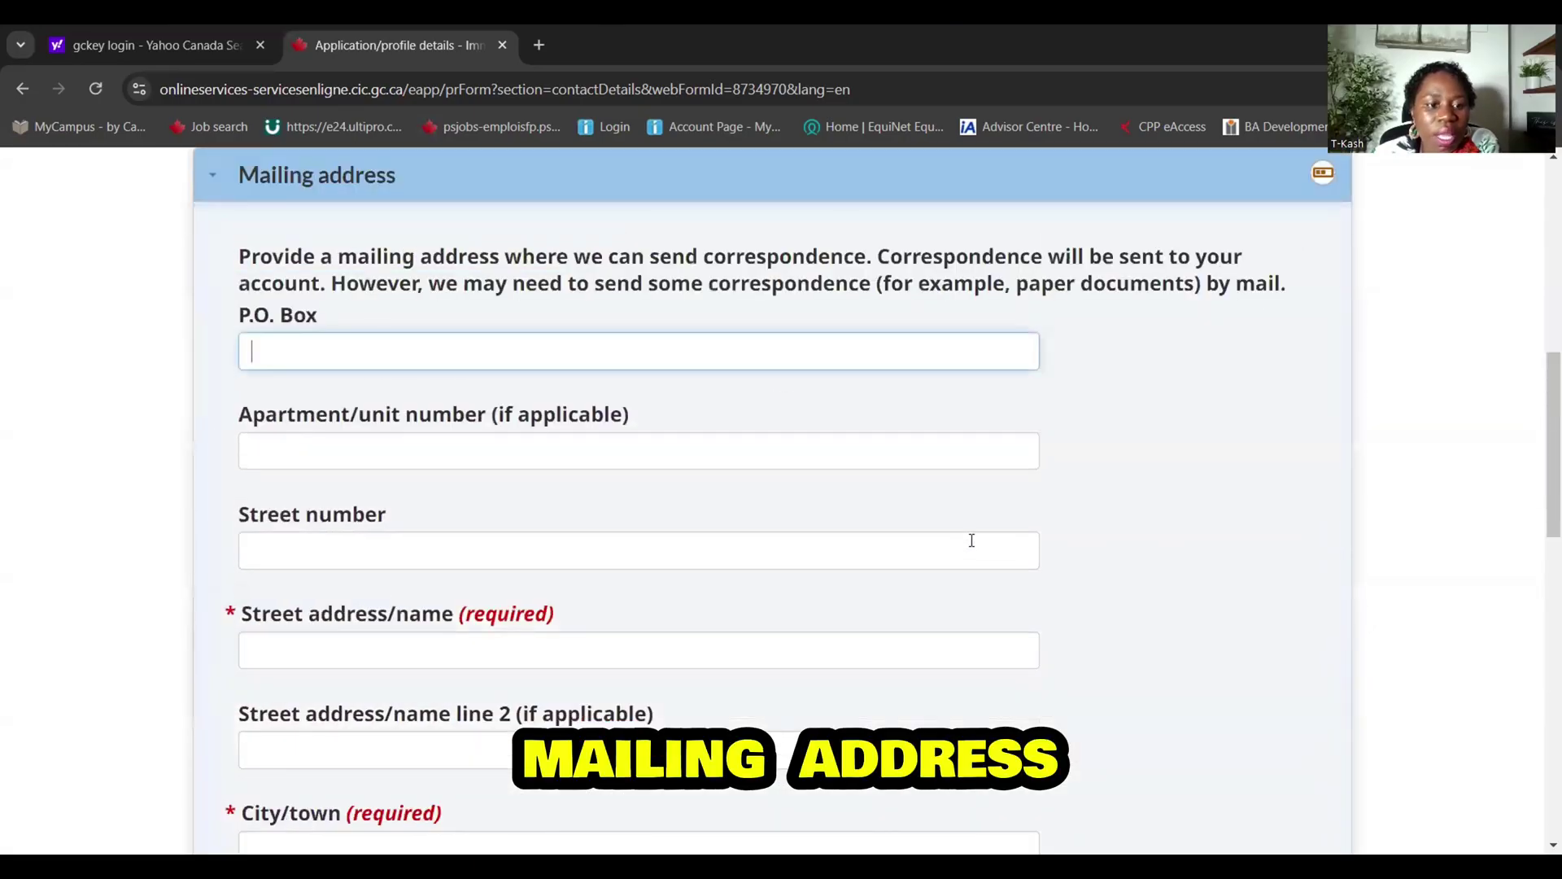
{"action": "scroll", "coordinate": [969, 539], "scroll_direction": "down", "scroll_amount": 6}
{"action": "scroll", "coordinate": [969, 539], "scroll_direction": "up", "scroll_amount": 4}
{"action": "scroll", "coordinate": [973, 544], "scroll_direction": "up", "scroll_amount": 3}
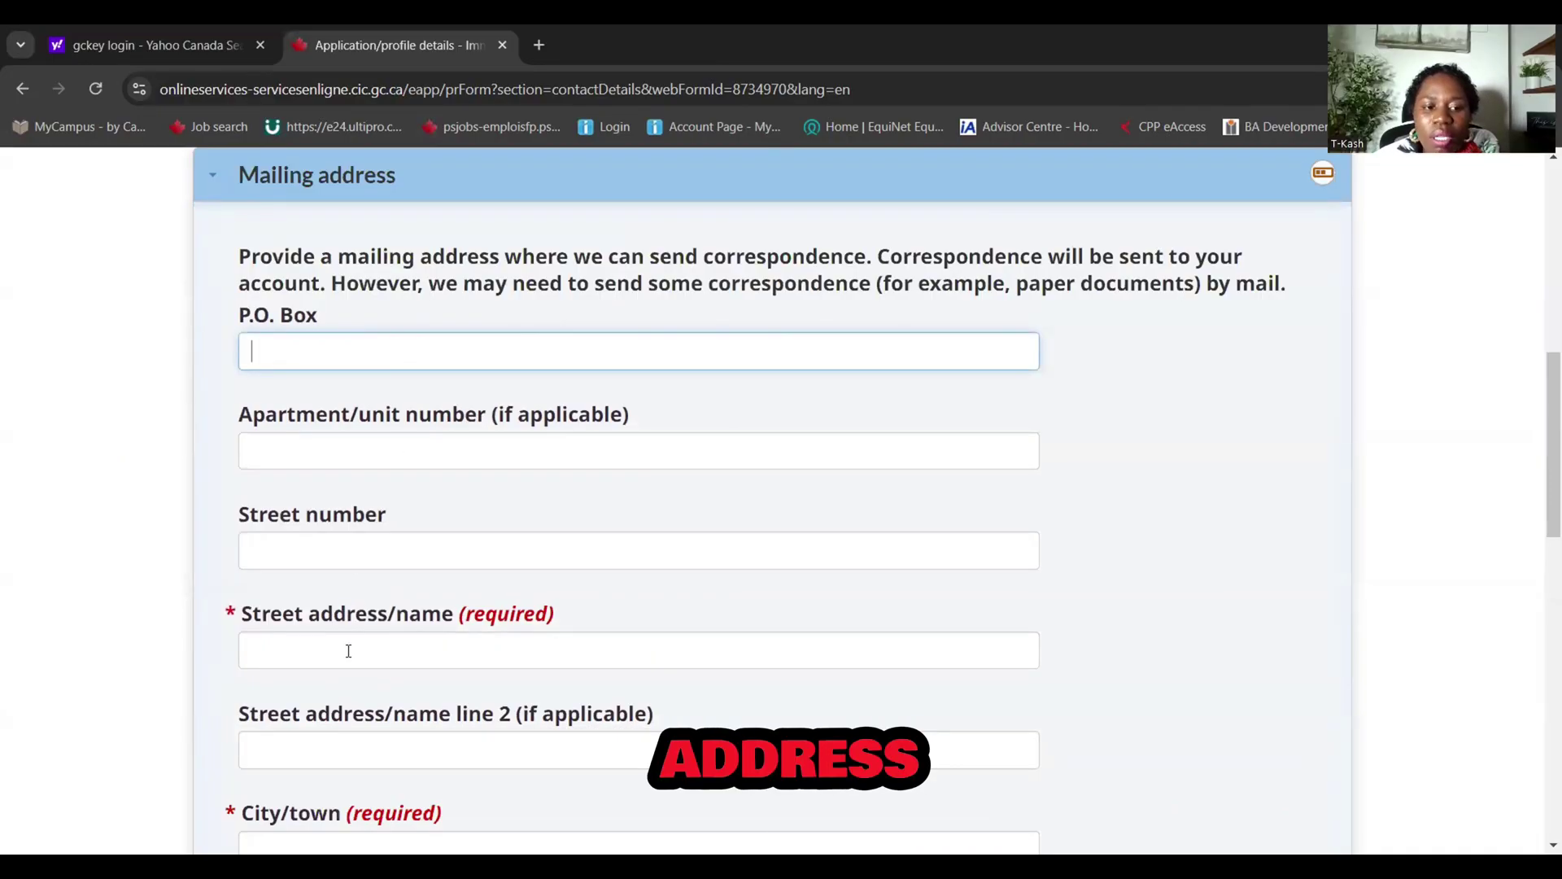
{"action": "scroll", "coordinate": [537, 541], "scroll_direction": "down", "scroll_amount": 1}
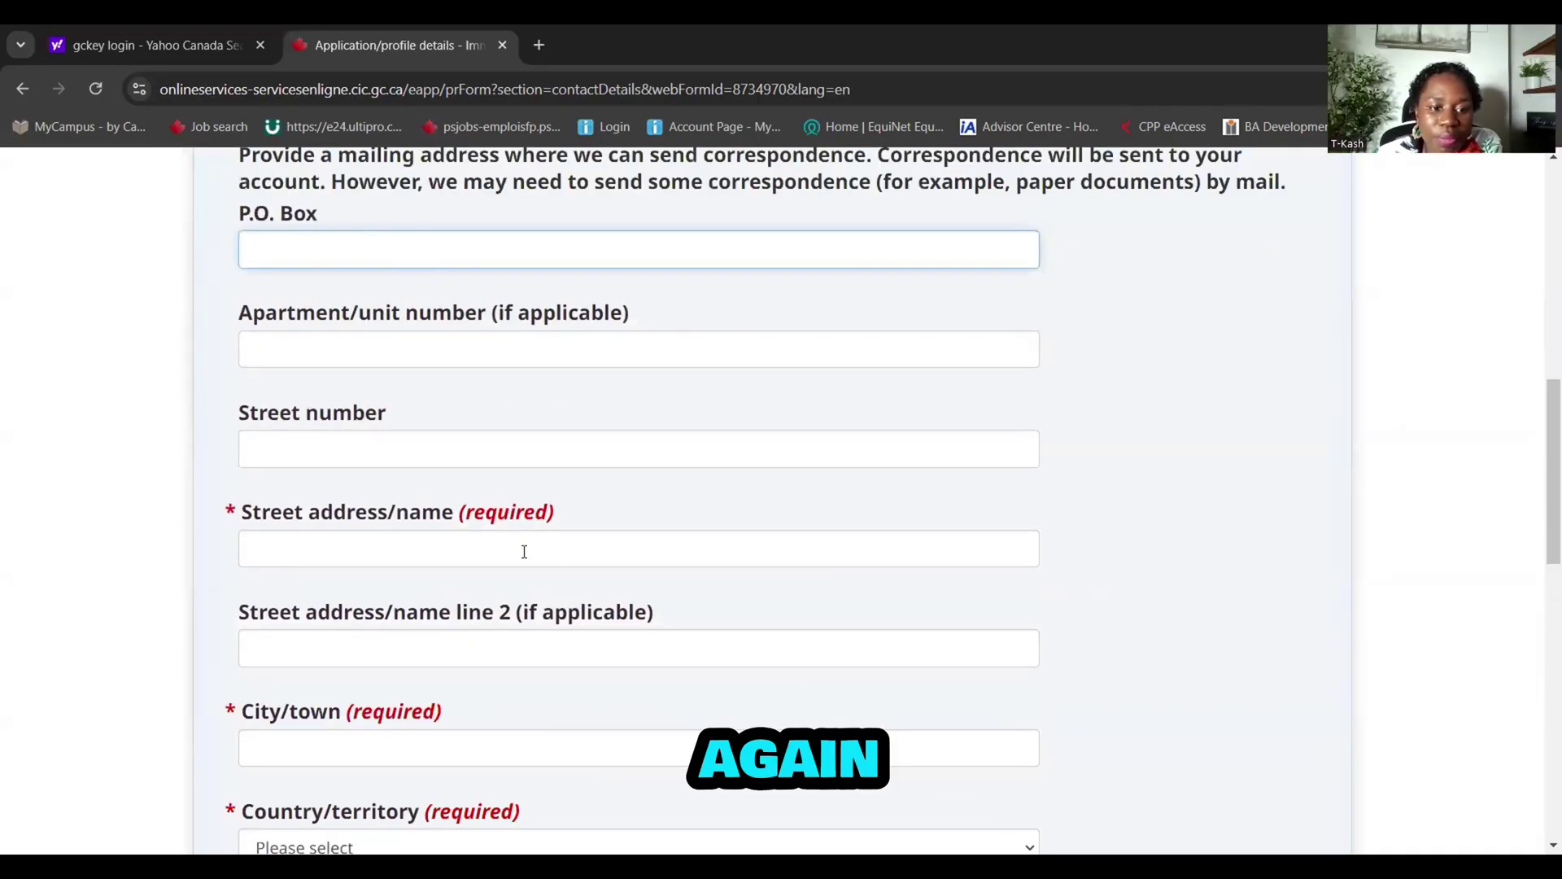
{"action": "scroll", "coordinate": [550, 562], "scroll_direction": "down", "scroll_amount": 3}
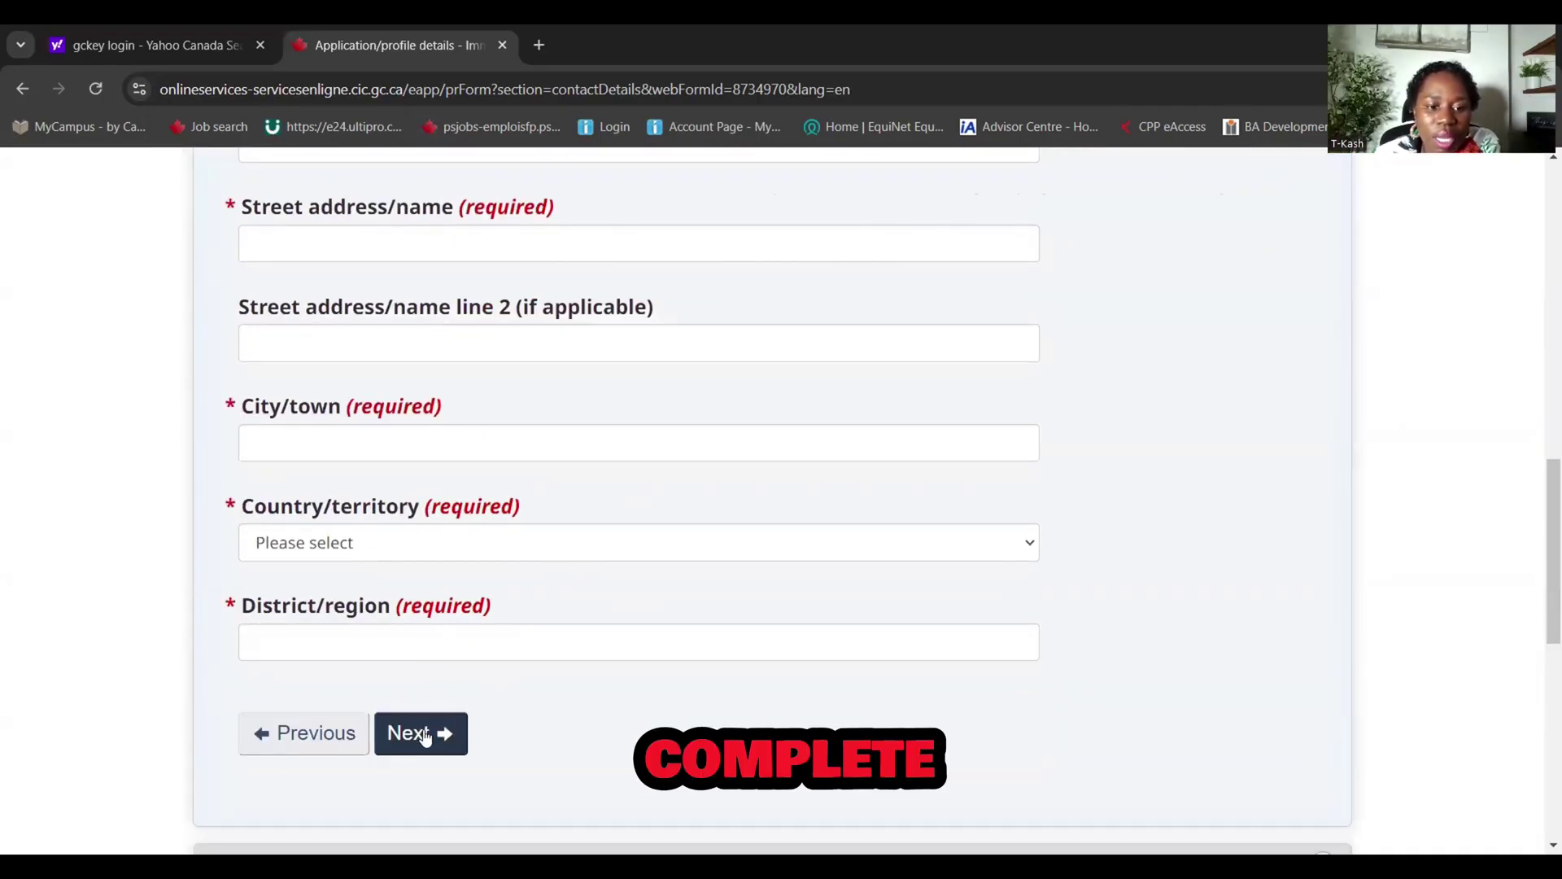
{"action": "scroll", "coordinate": [579, 686], "scroll_direction": "down", "scroll_amount": 2}
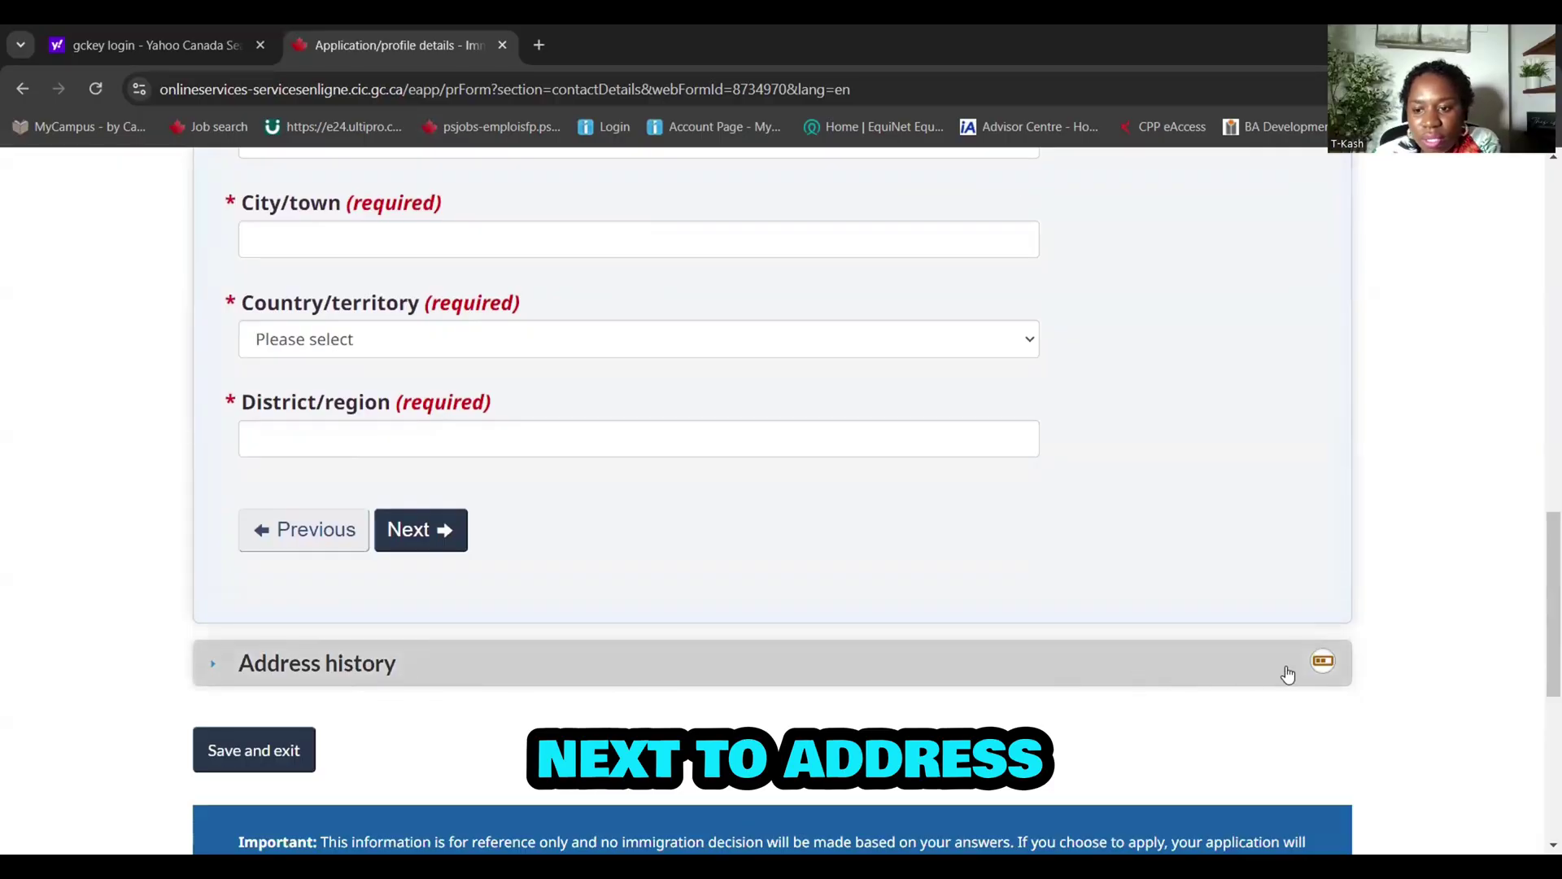
{"action": "left_click", "coordinate": [1210, 673]}
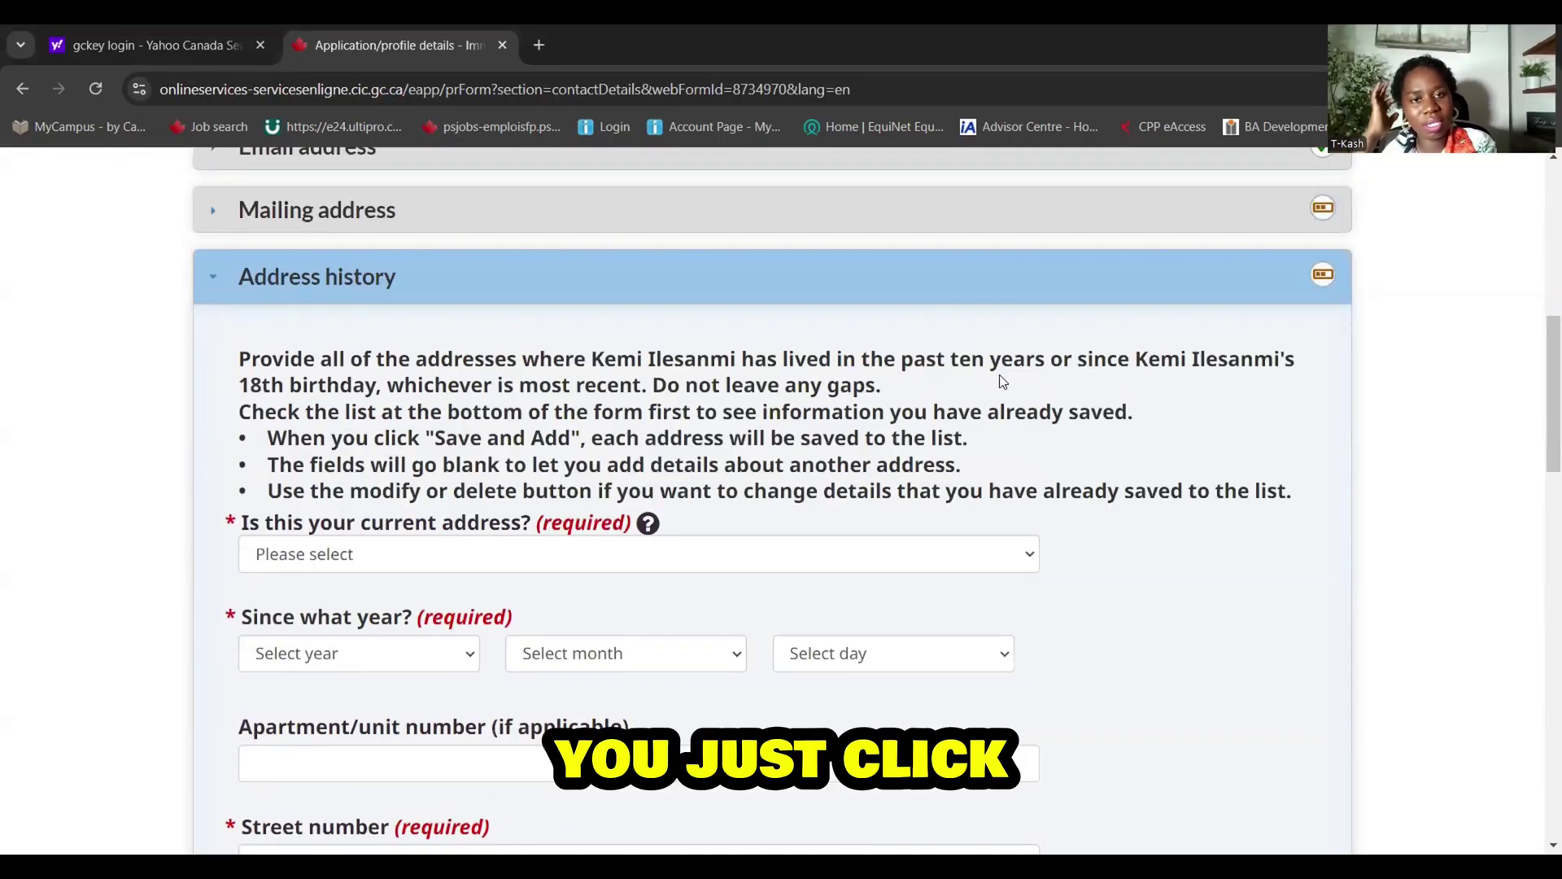
{"action": "scroll", "coordinate": [552, 579], "scroll_direction": "down", "scroll_amount": 1}
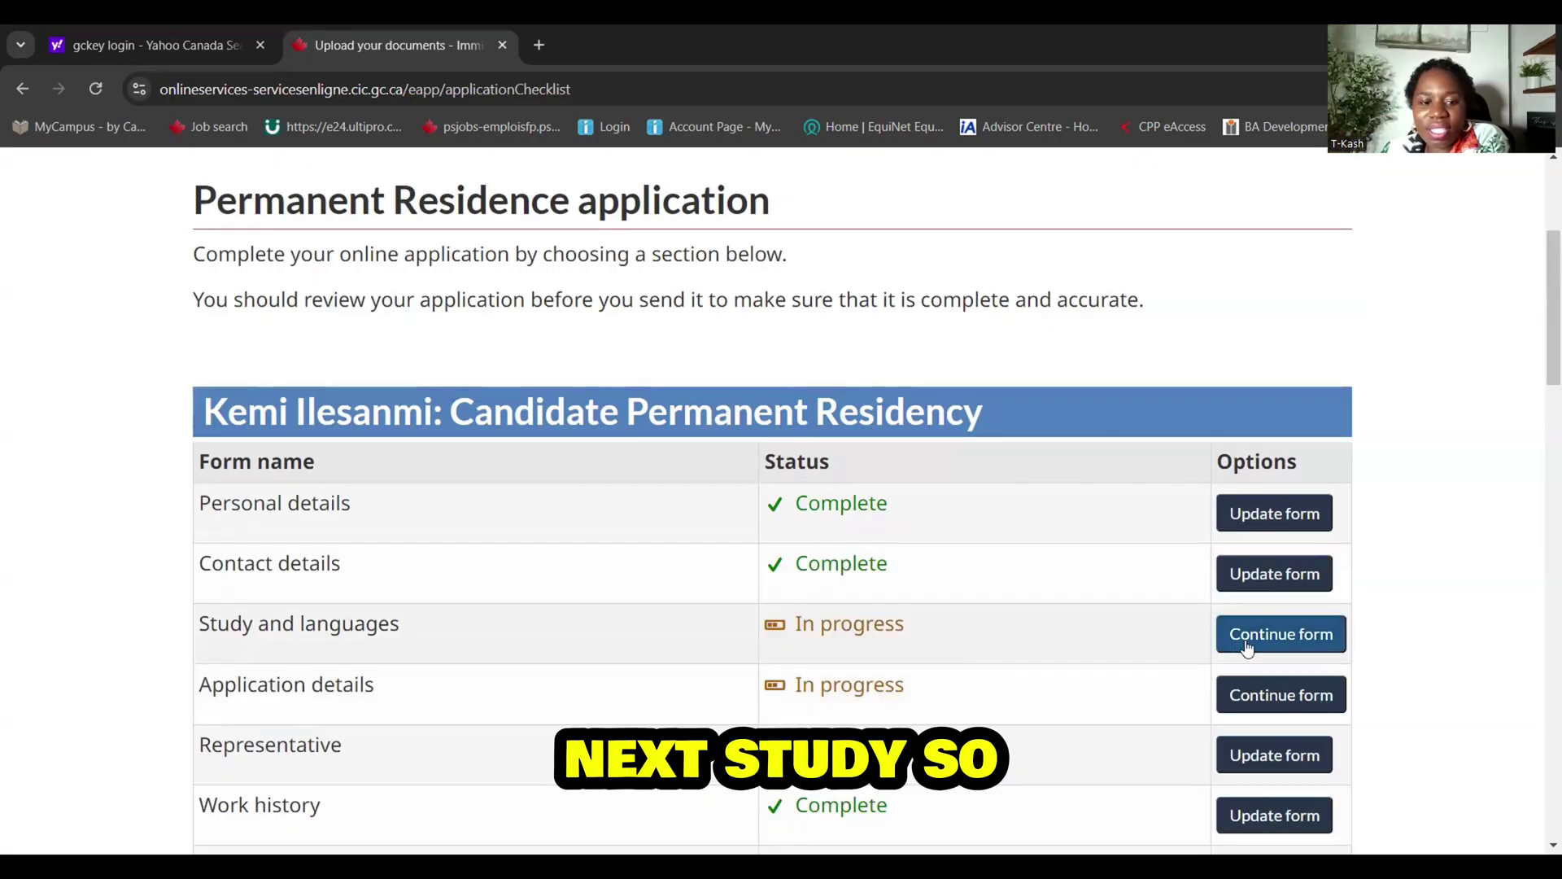
Continue the Study and languages form, set the first language to Yoruba, and proceed to the Education history section
{"action": "left_click", "coordinate": [1279, 634]}
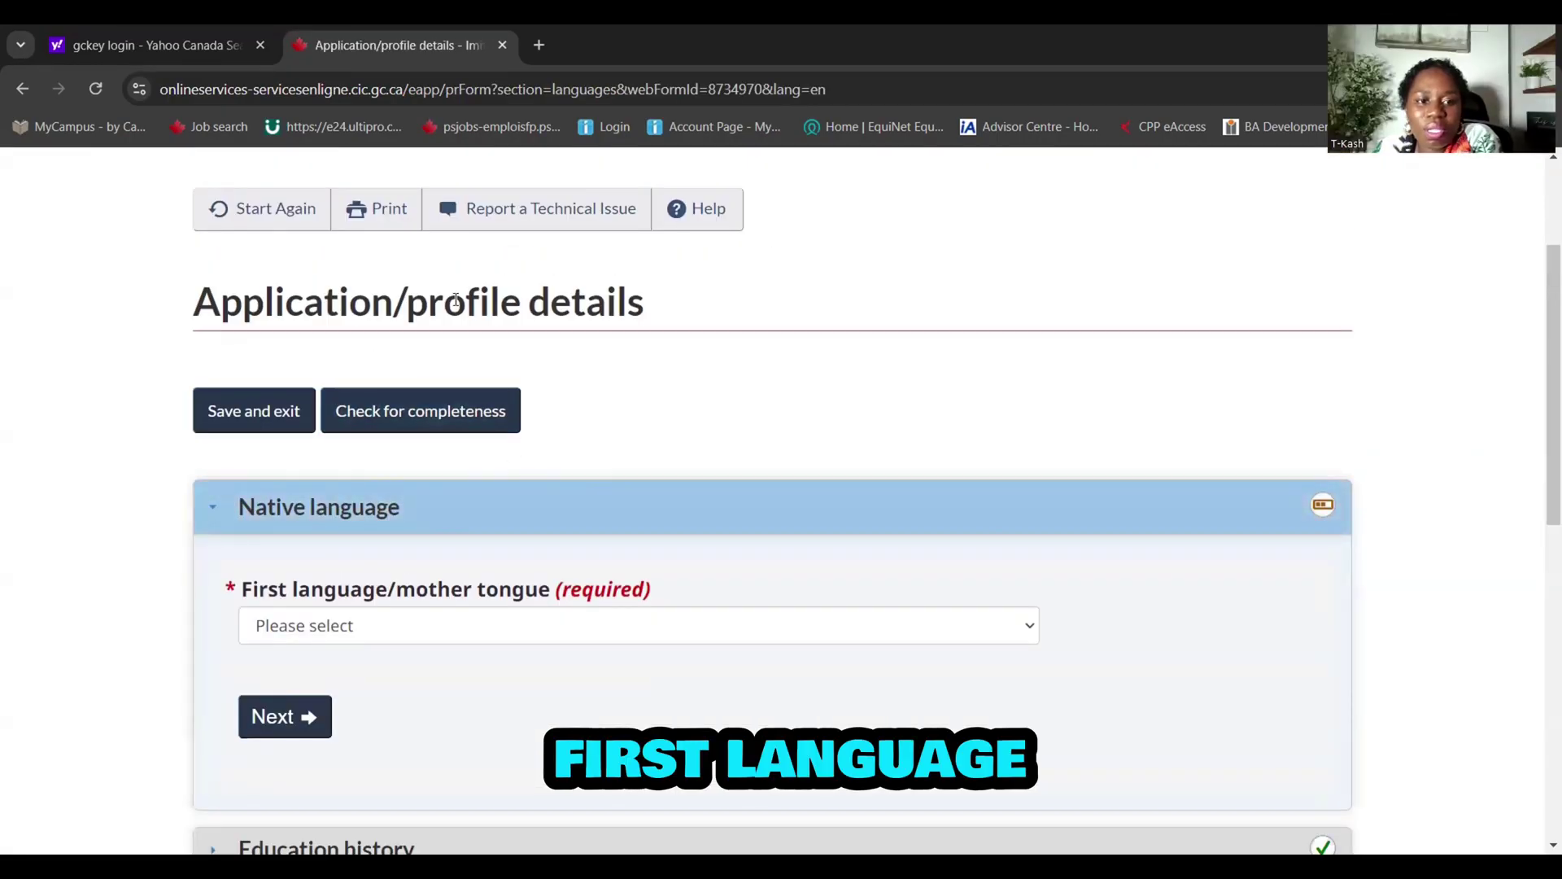
{"action": "left_click", "coordinate": [467, 624]}
{"action": "key", "text": "y"}
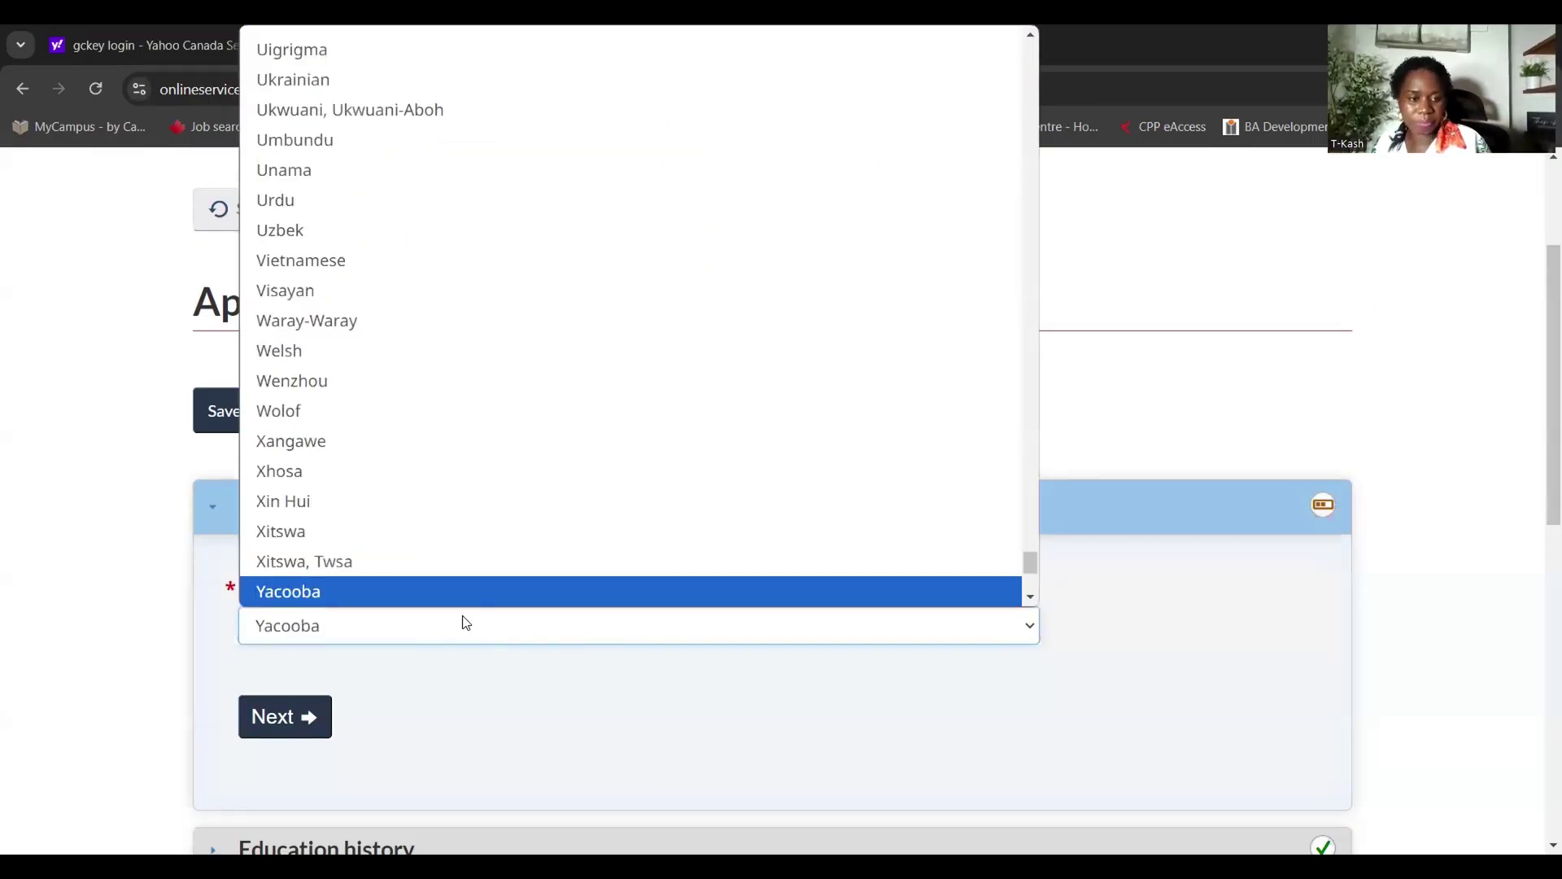
{"action": "key", "text": "Down"}
{"action": "key", "text": "Down"}
{"action": "key", "text": "Down"}
{"action": "key", "text": "Down"}
{"action": "key", "text": "Down"}
{"action": "key", "text": "Down"}
{"action": "key", "text": "Down"}
{"action": "scroll", "coordinate": [462, 594], "scroll_direction": "down", "scroll_amount": 1}
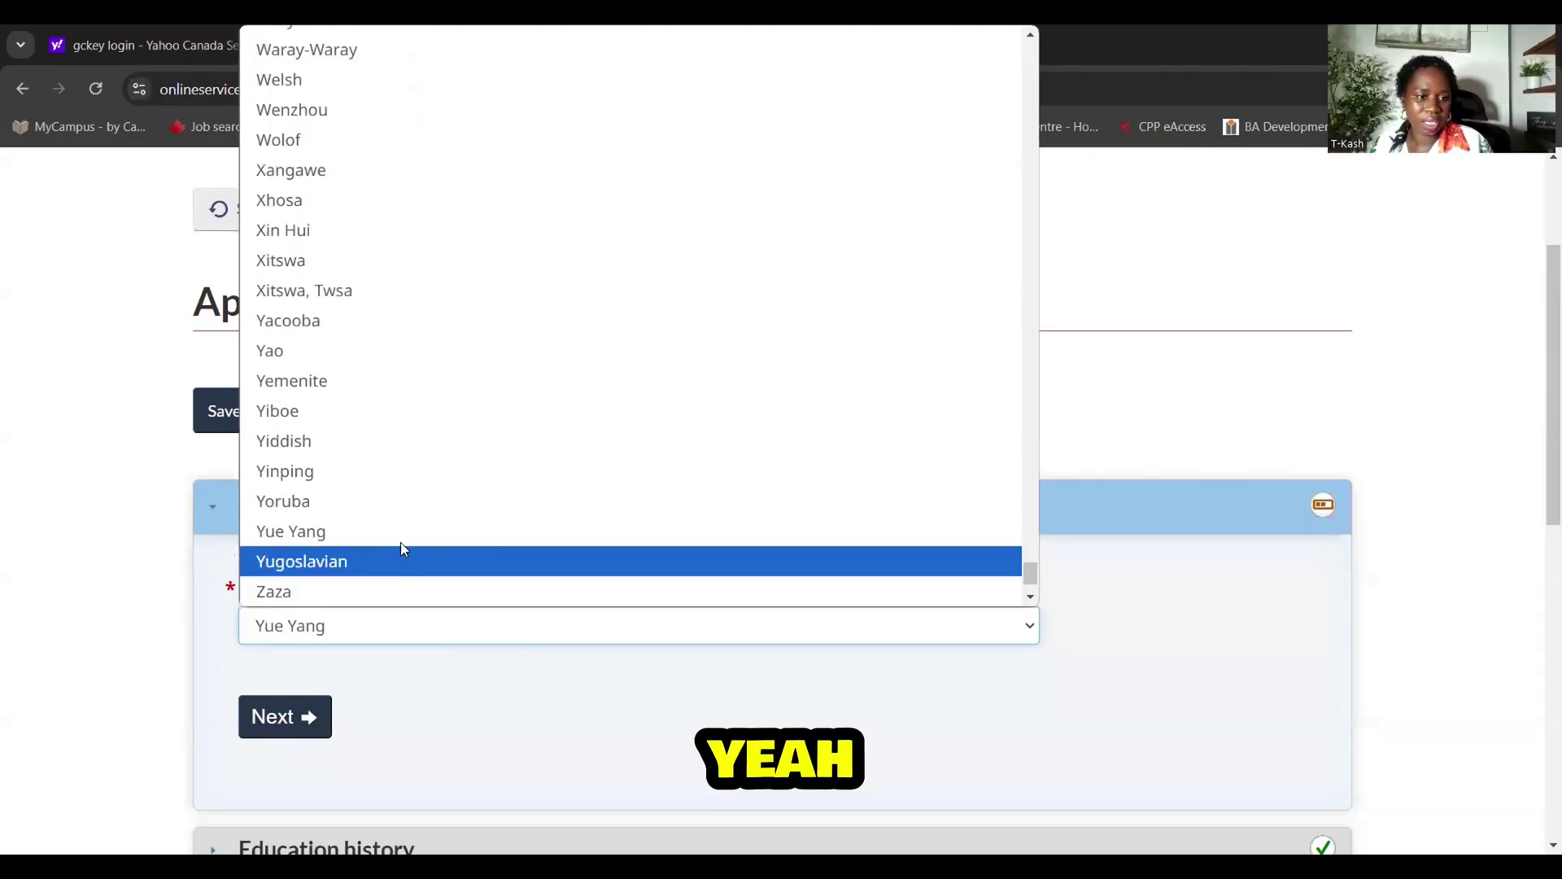
{"action": "left_click", "coordinate": [392, 507]}
{"action": "left_click", "coordinate": [286, 715]}
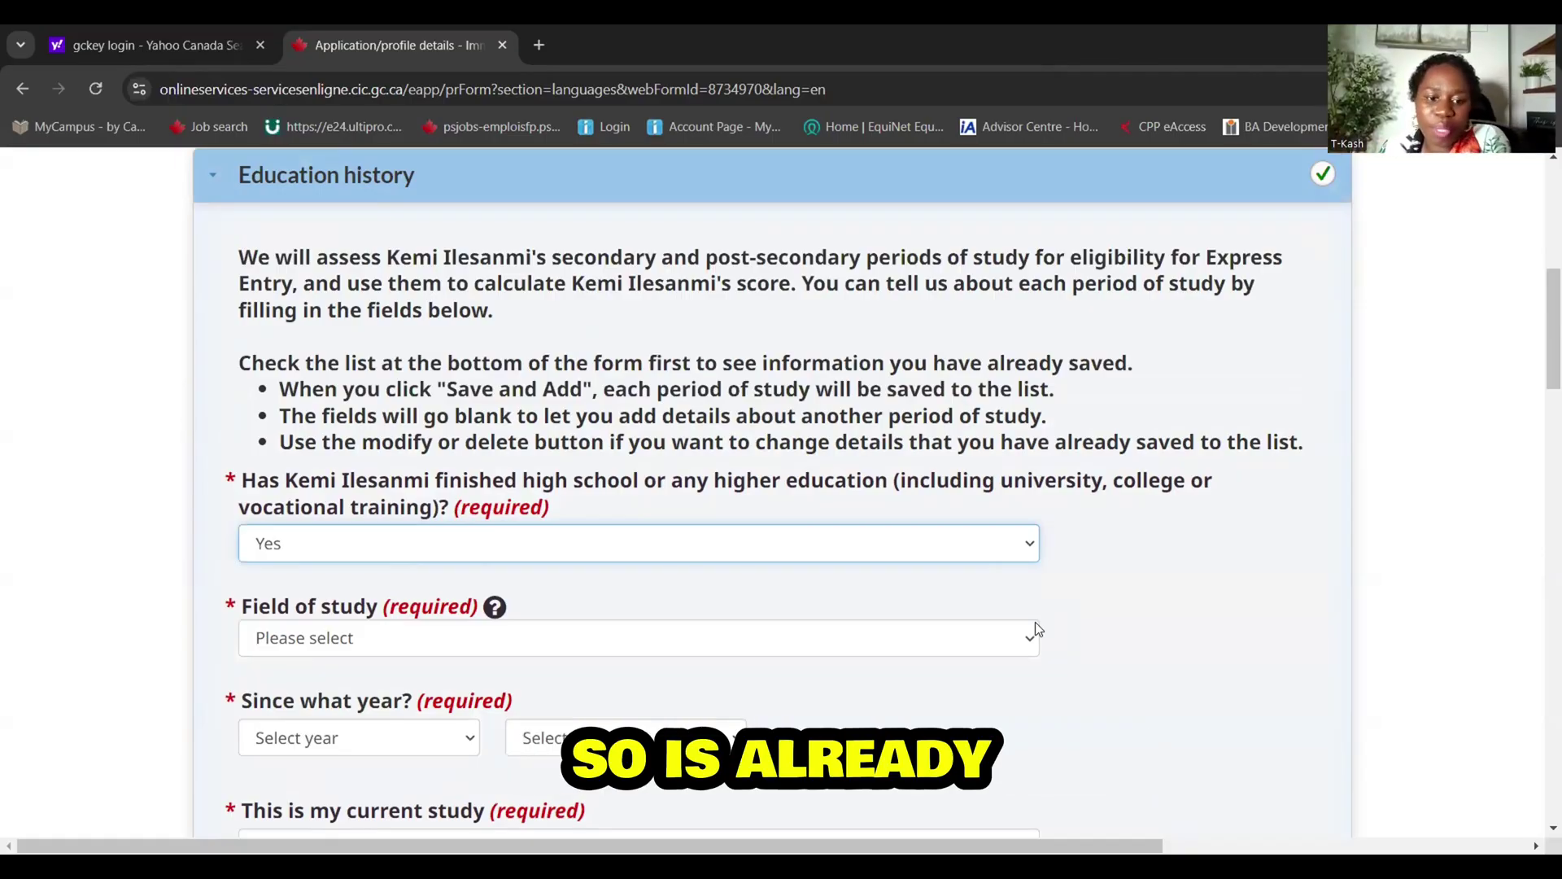
Continue the Application details form and open the choices for the province or territory of intended residence
{"action": "scroll", "coordinate": [1073, 657], "scroll_direction": "down", "scroll_amount": 10}
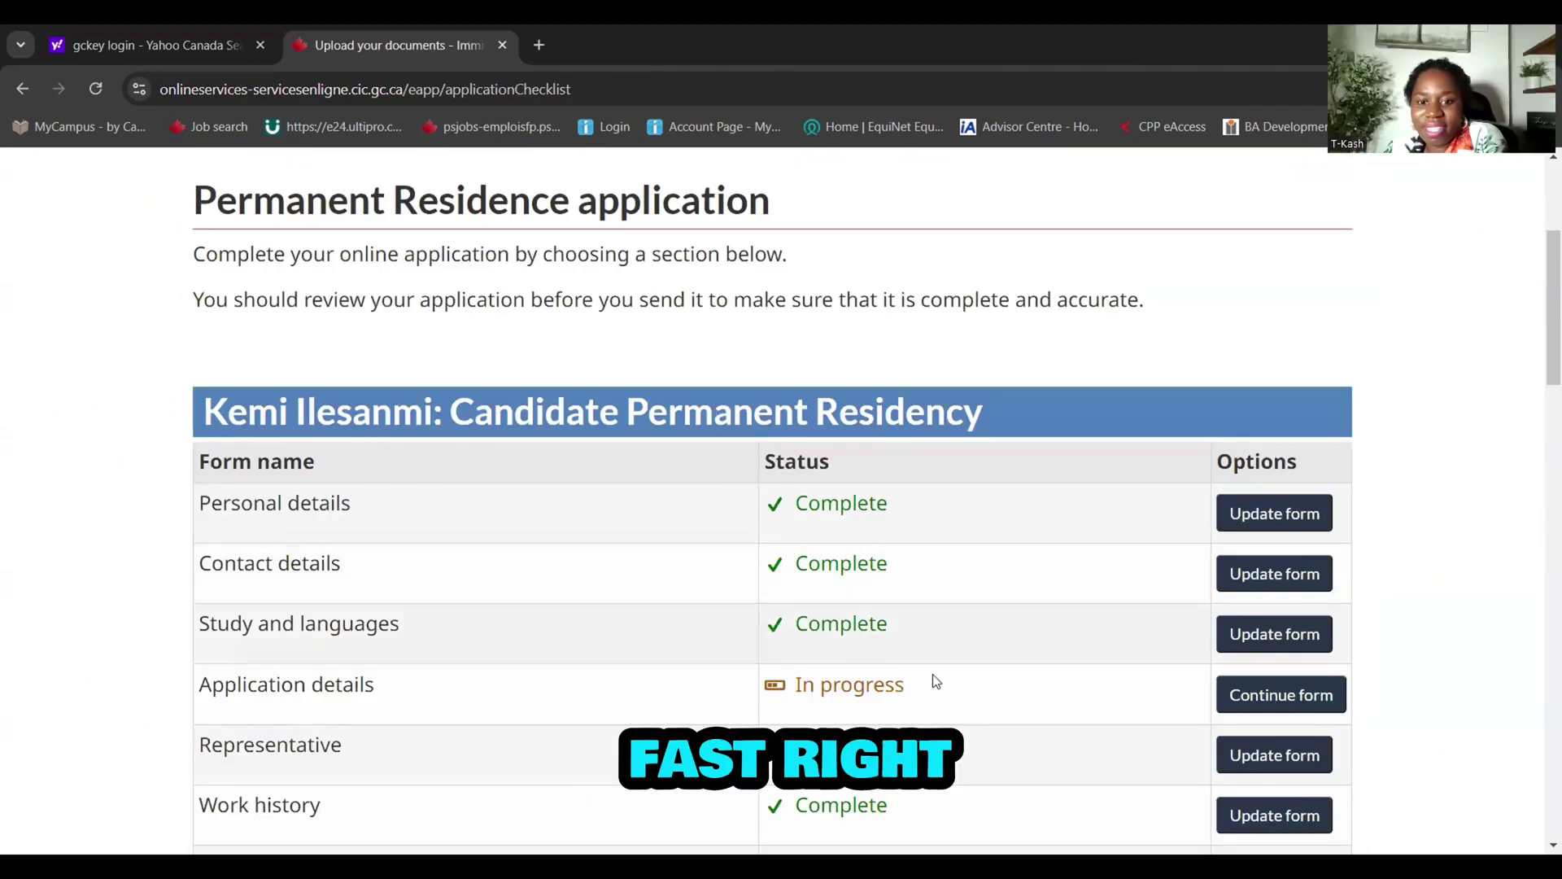
{"action": "left_click", "coordinate": [1263, 696]}
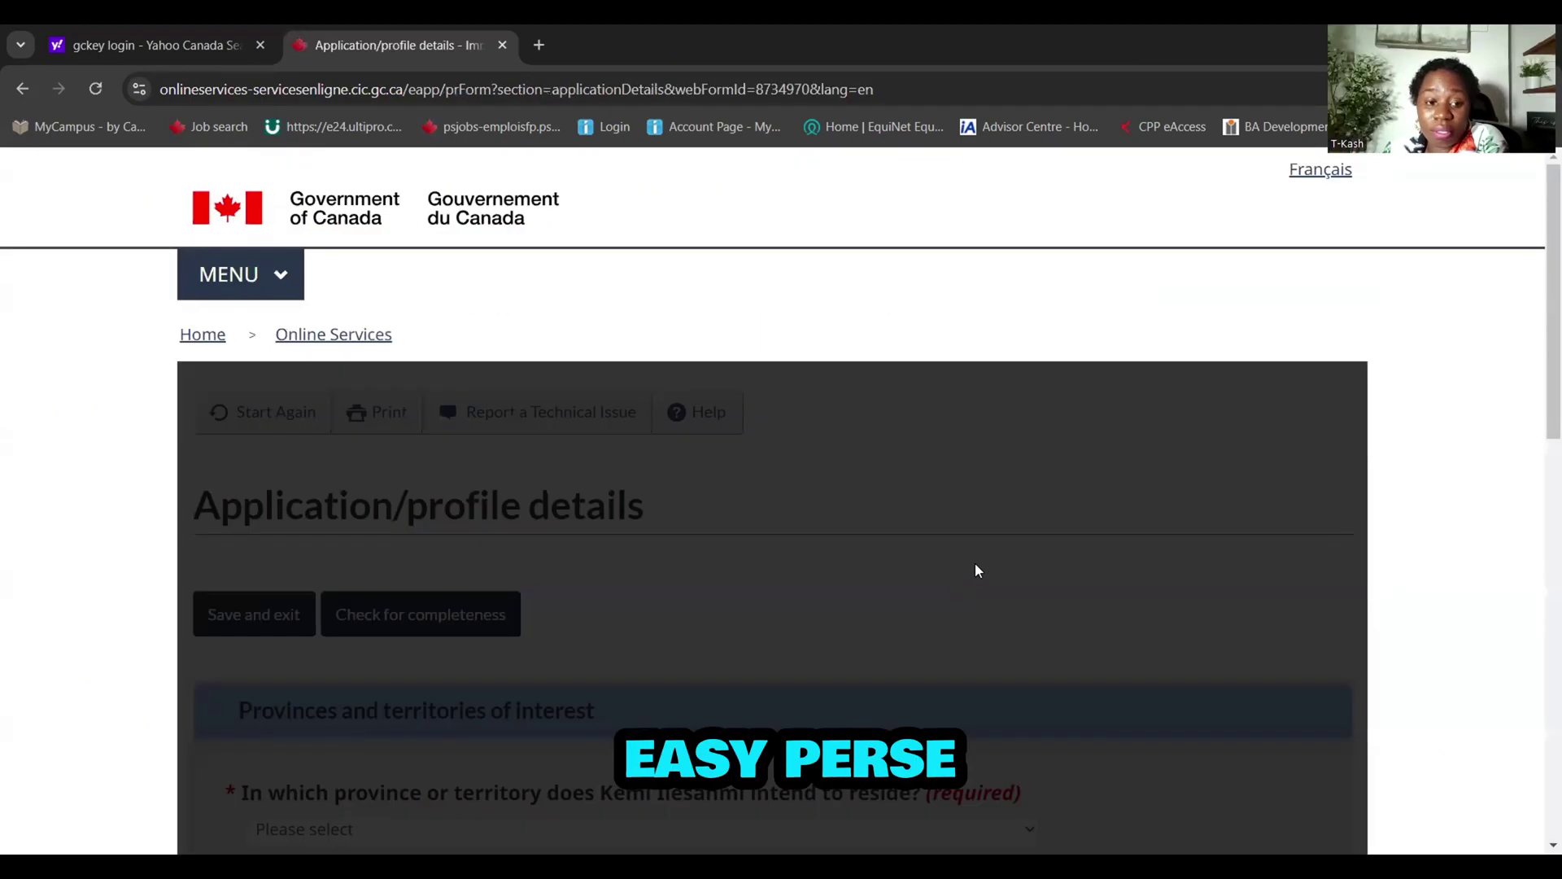
{"action": "scroll", "coordinate": [846, 516], "scroll_direction": "down", "scroll_amount": 3}
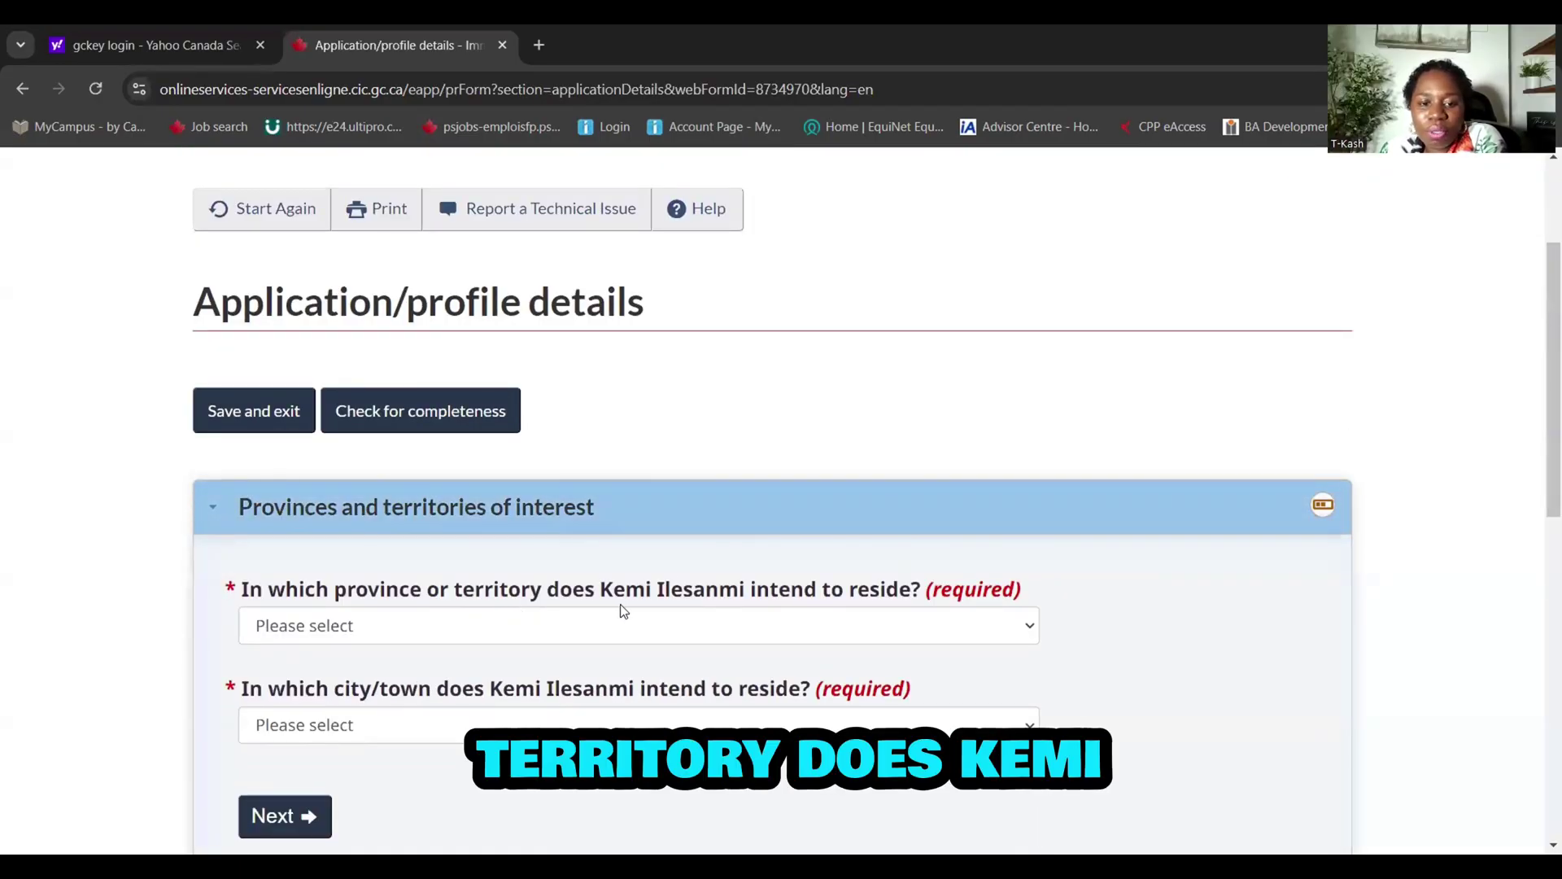
{"action": "left_click", "coordinate": [595, 620]}
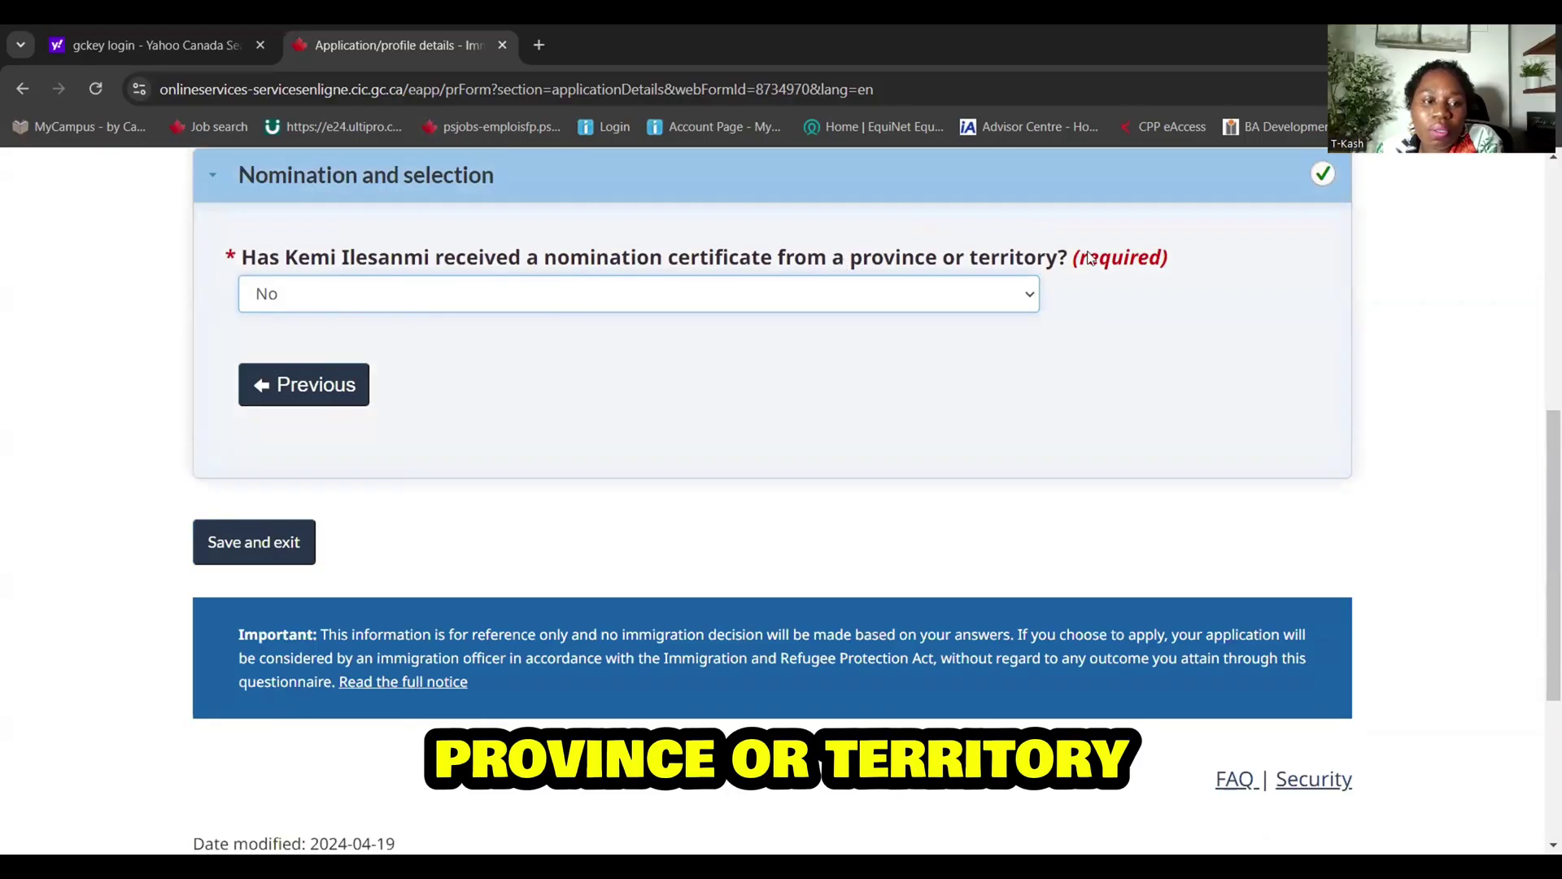
Answer Yes to whether the candidate has received a nomination certificate from a province or territory
{"action": "left_click", "coordinate": [818, 297]}
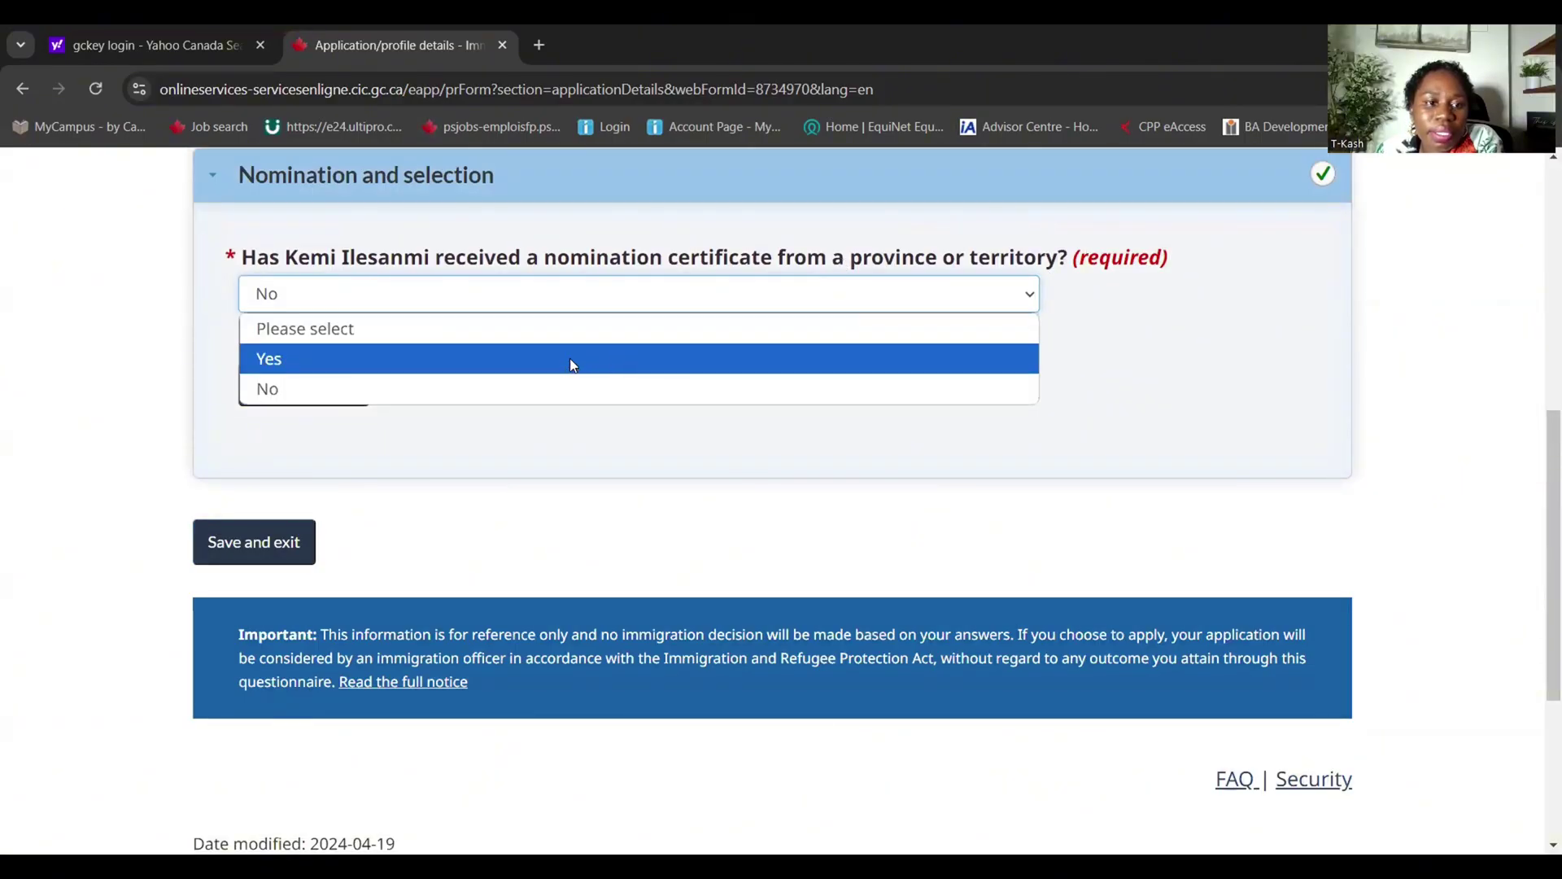
{"action": "left_click", "coordinate": [570, 359]}
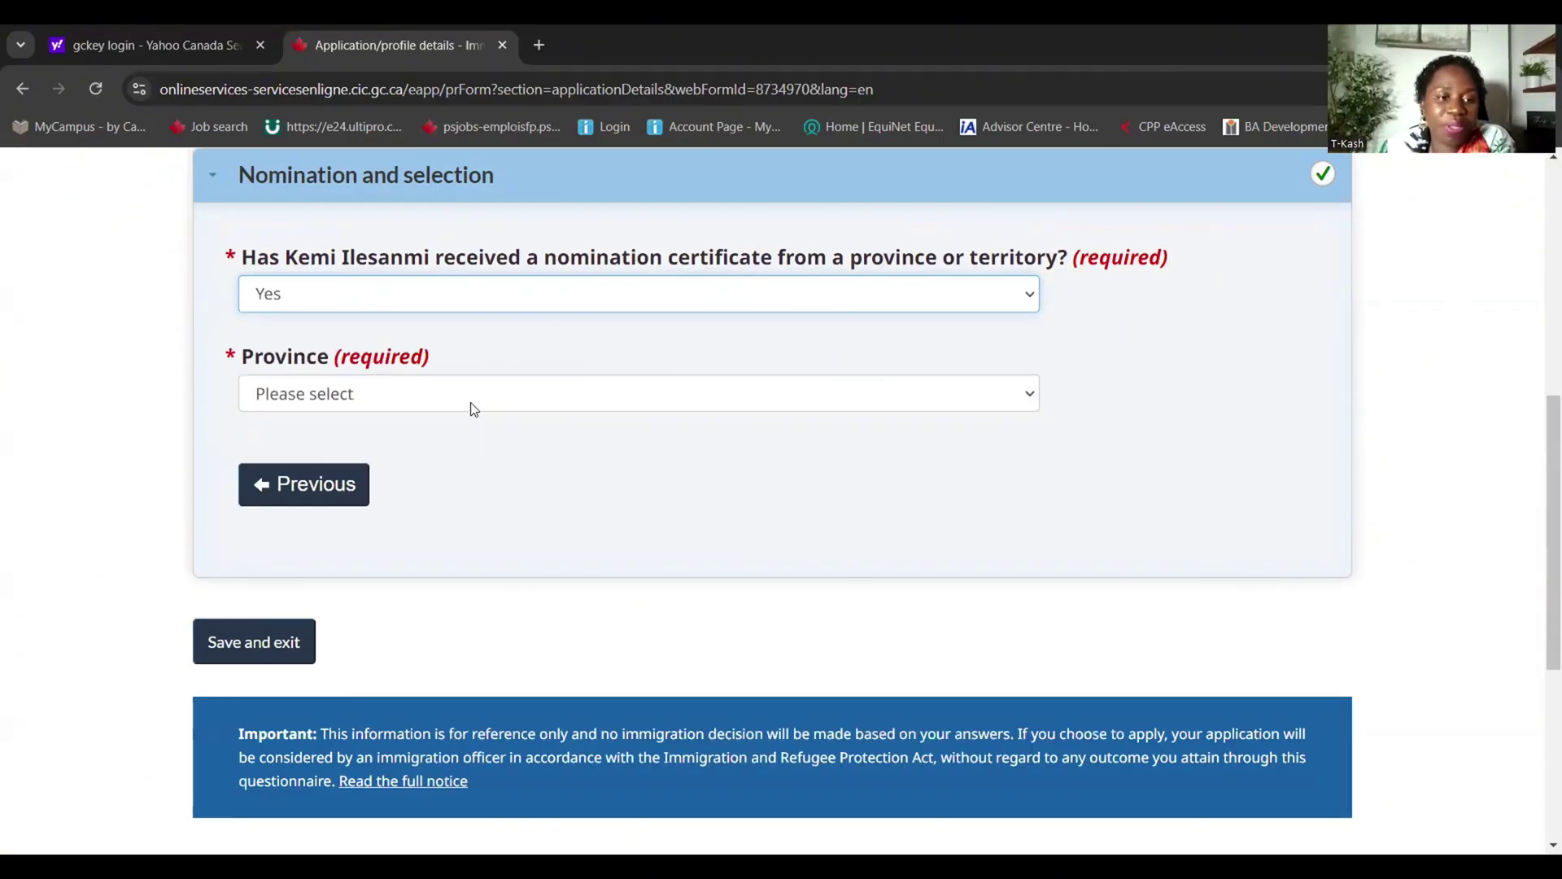
Select Ontario as the nominating province, and save and exit the Application details form
{"action": "left_click", "coordinate": [449, 392]}
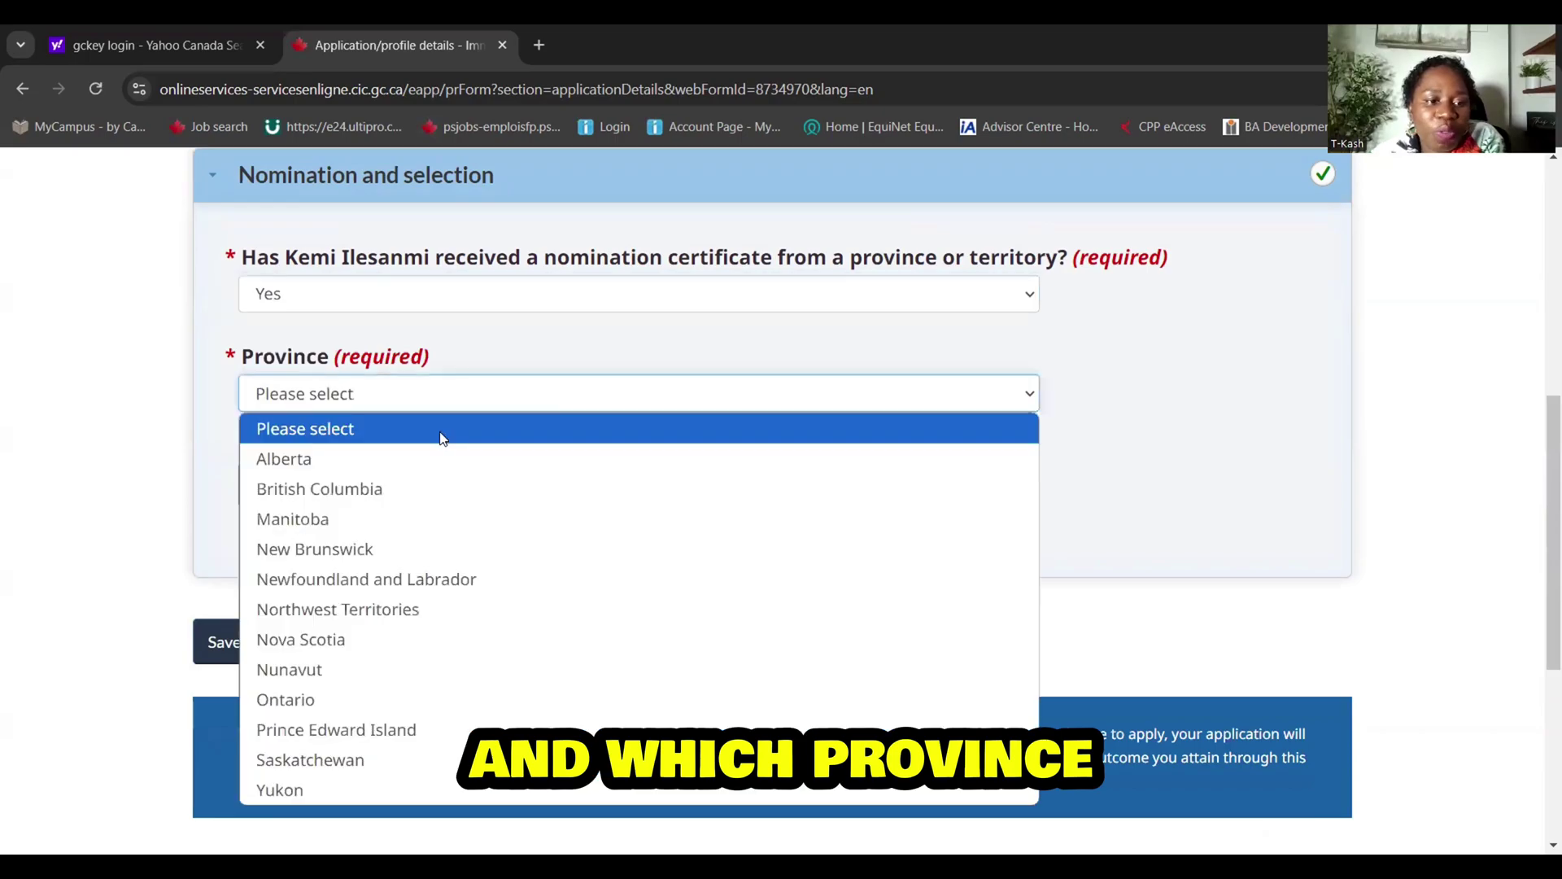
{"action": "left_click", "coordinate": [373, 690]}
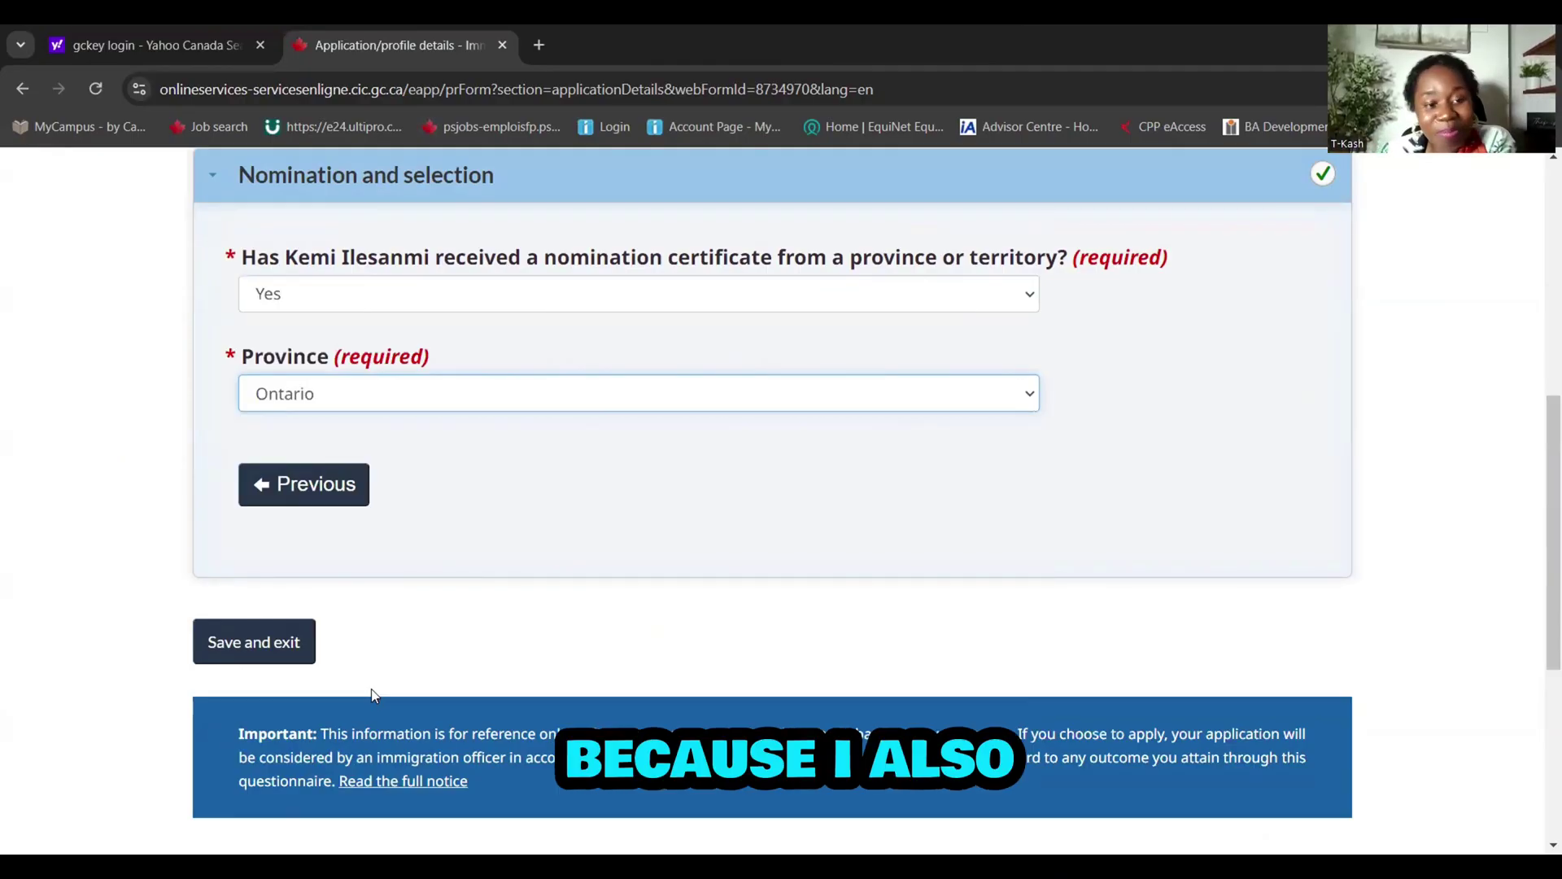
{"action": "left_click", "coordinate": [299, 646]}
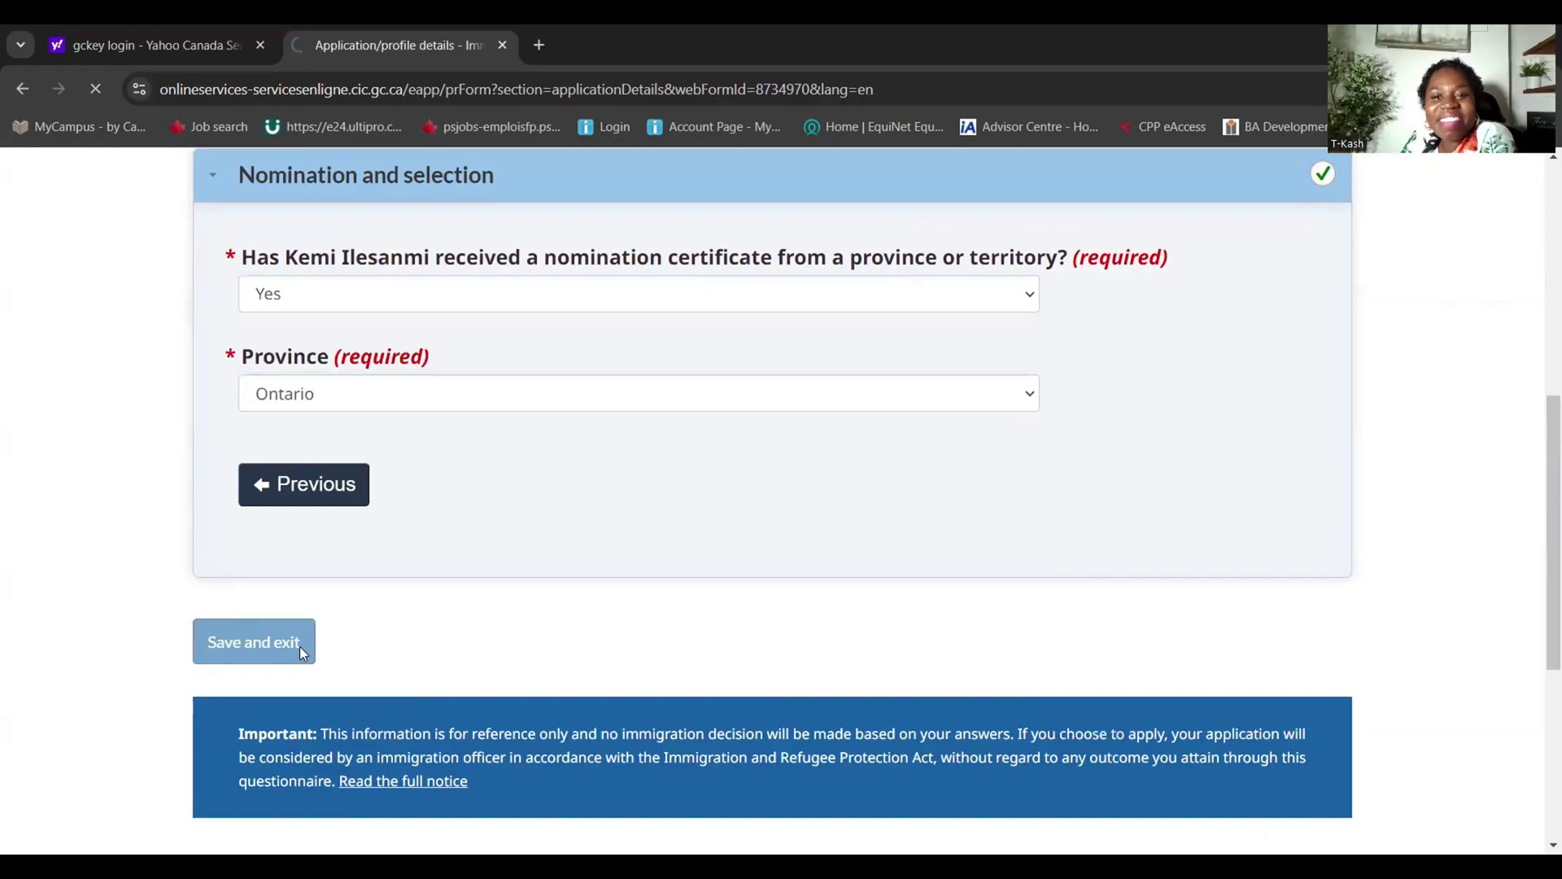
Continue the Personal history form and read the instructions of the Personal activities section
{"action": "scroll", "coordinate": [300, 646], "scroll_direction": "down", "scroll_amount": 5}
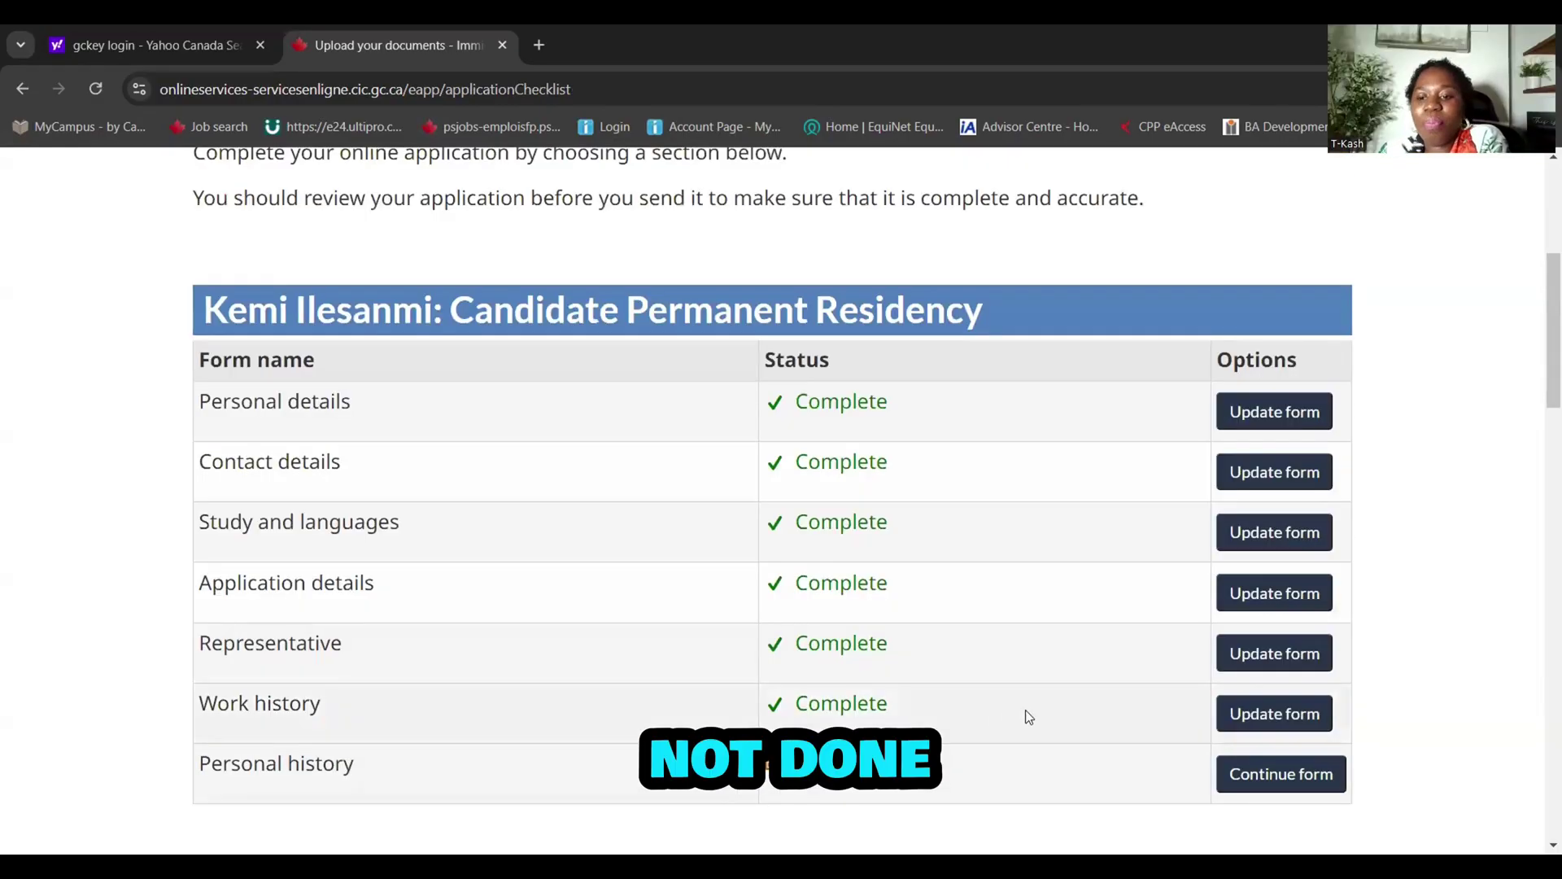
{"action": "left_click", "coordinate": [1288, 781]}
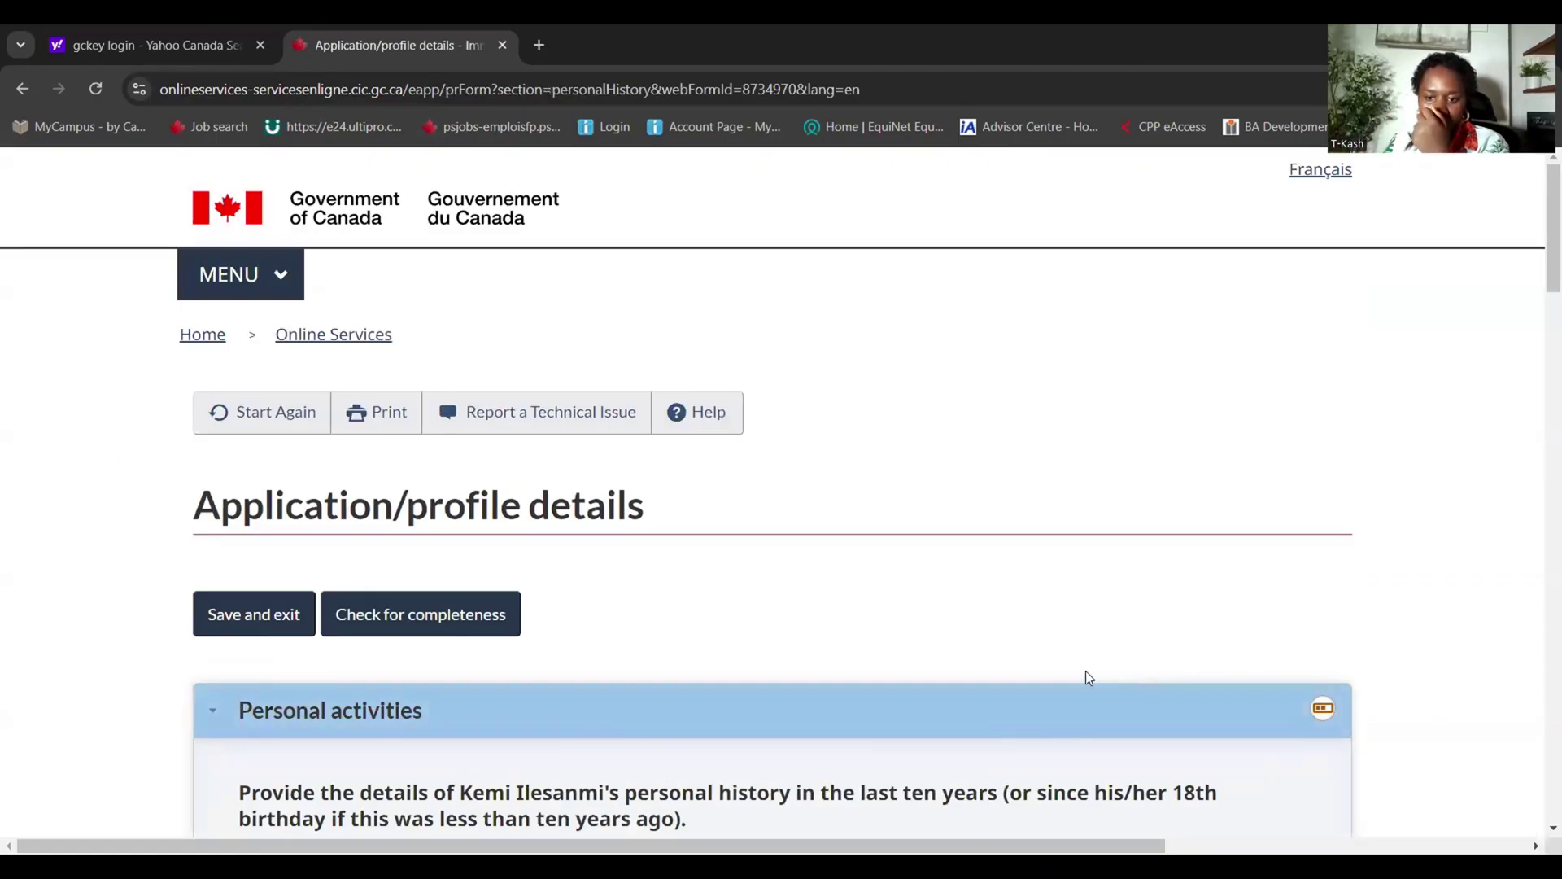
{"action": "scroll", "coordinate": [1085, 670], "scroll_direction": "down", "scroll_amount": 3}
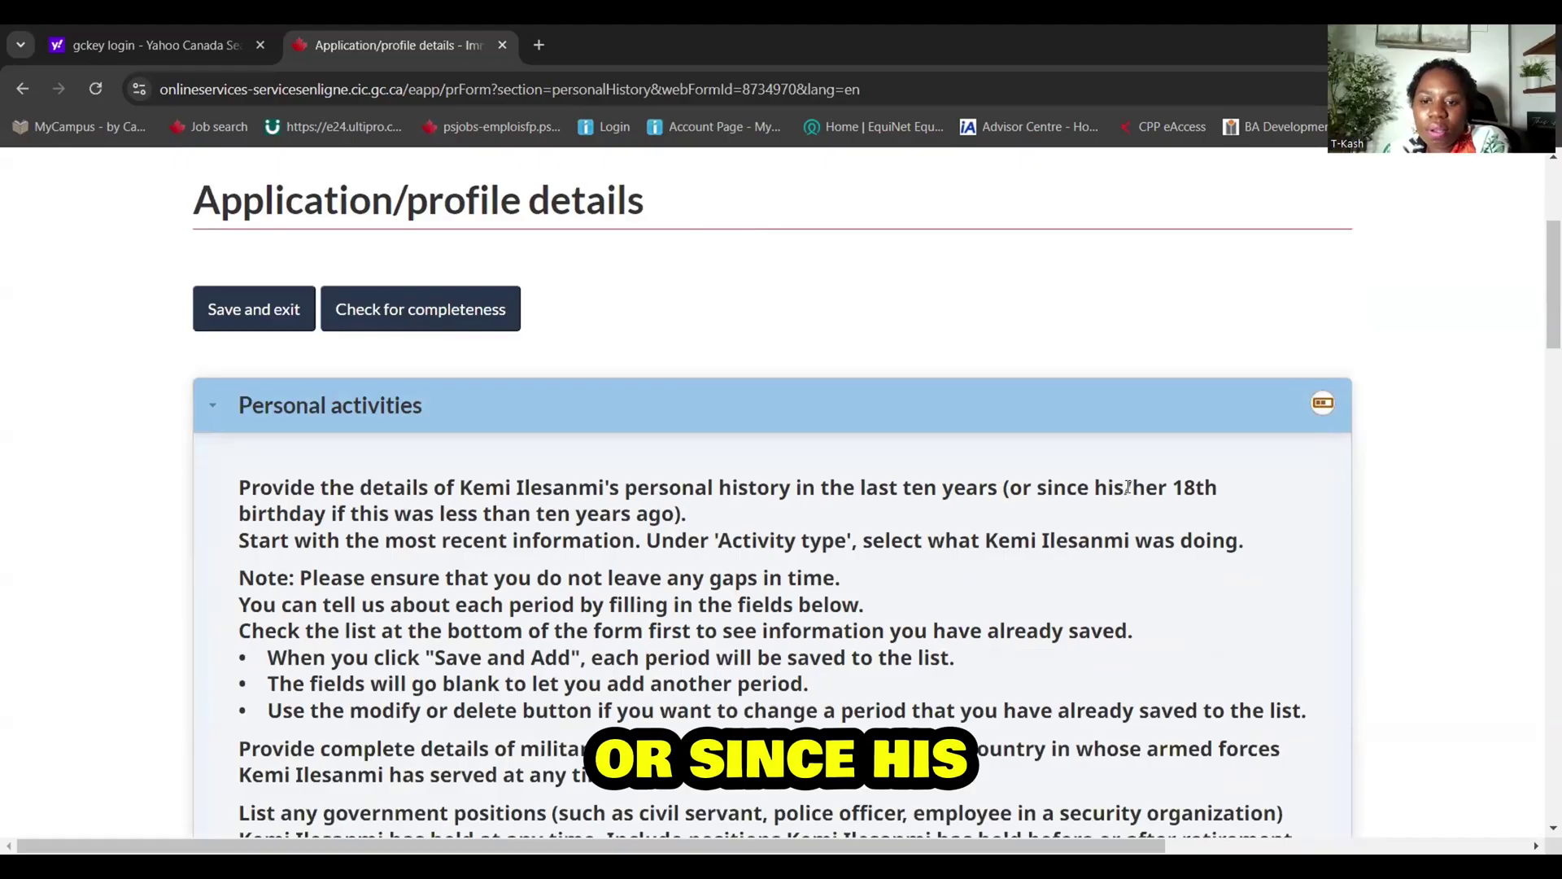
{"action": "scroll", "coordinate": [567, 529], "scroll_direction": "down", "scroll_amount": 3}
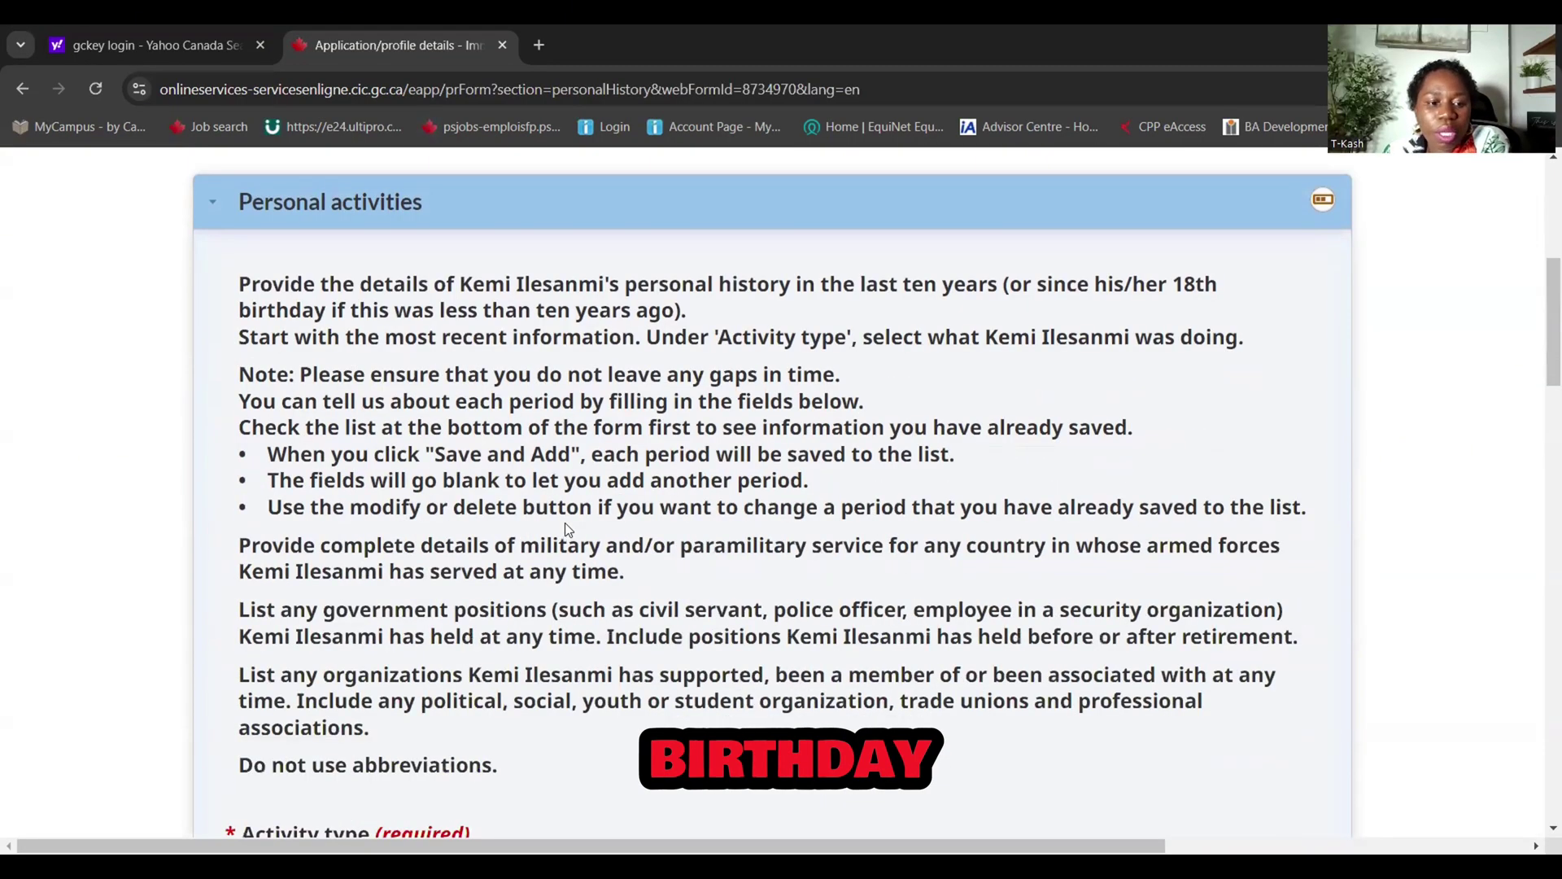
{"action": "scroll", "coordinate": [567, 521], "scroll_direction": "down", "scroll_amount": 3}
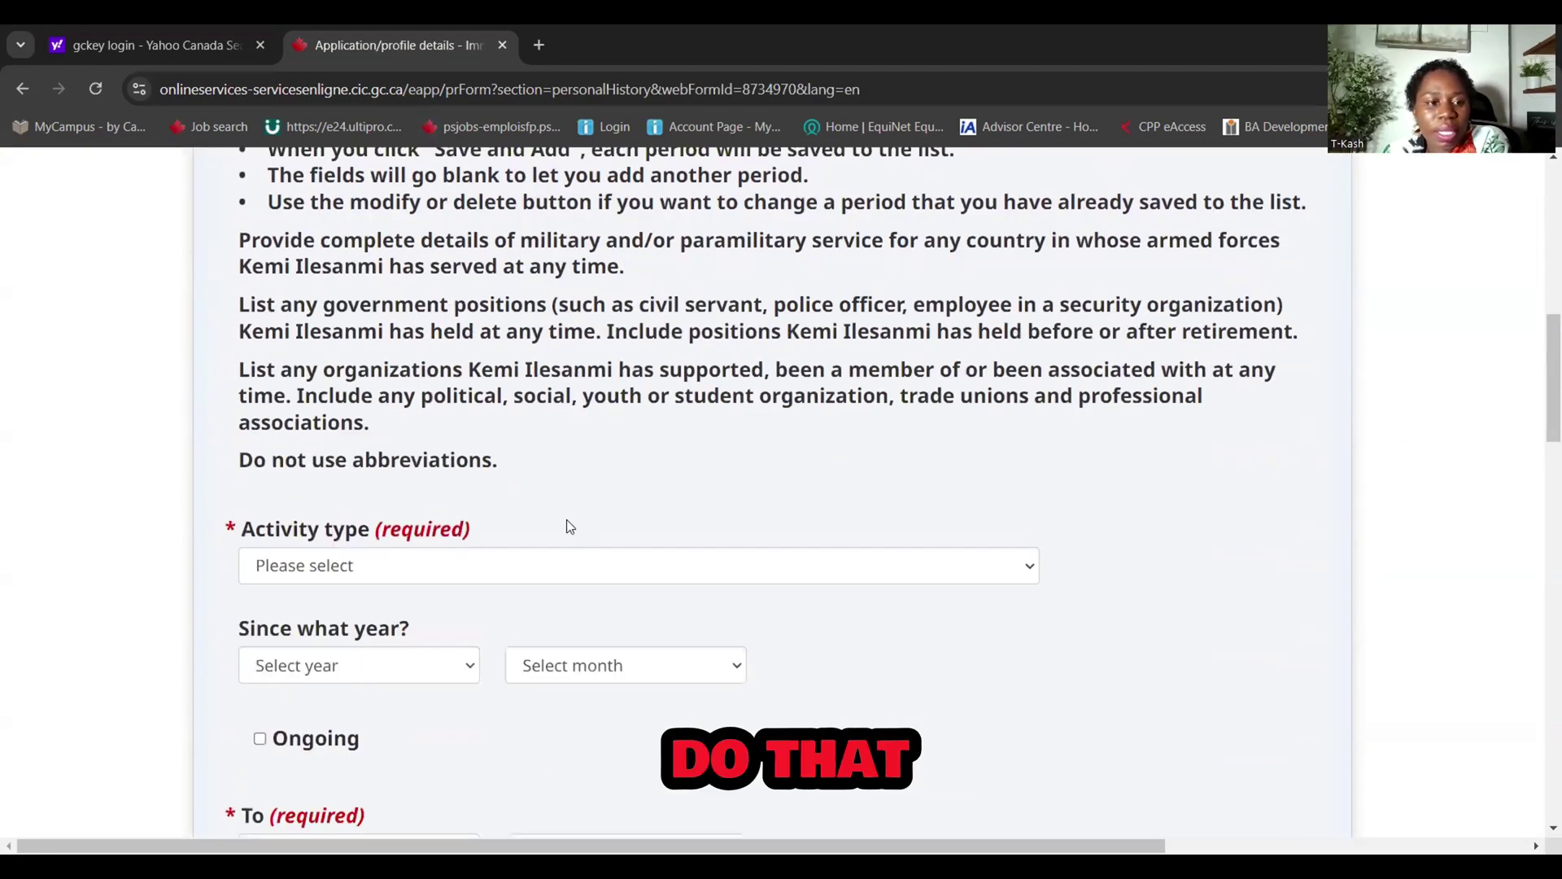
{"action": "scroll", "coordinate": [567, 521], "scroll_direction": "down", "scroll_amount": 3}
{"action": "scroll", "coordinate": [568, 524], "scroll_direction": "up", "scroll_amount": 1}
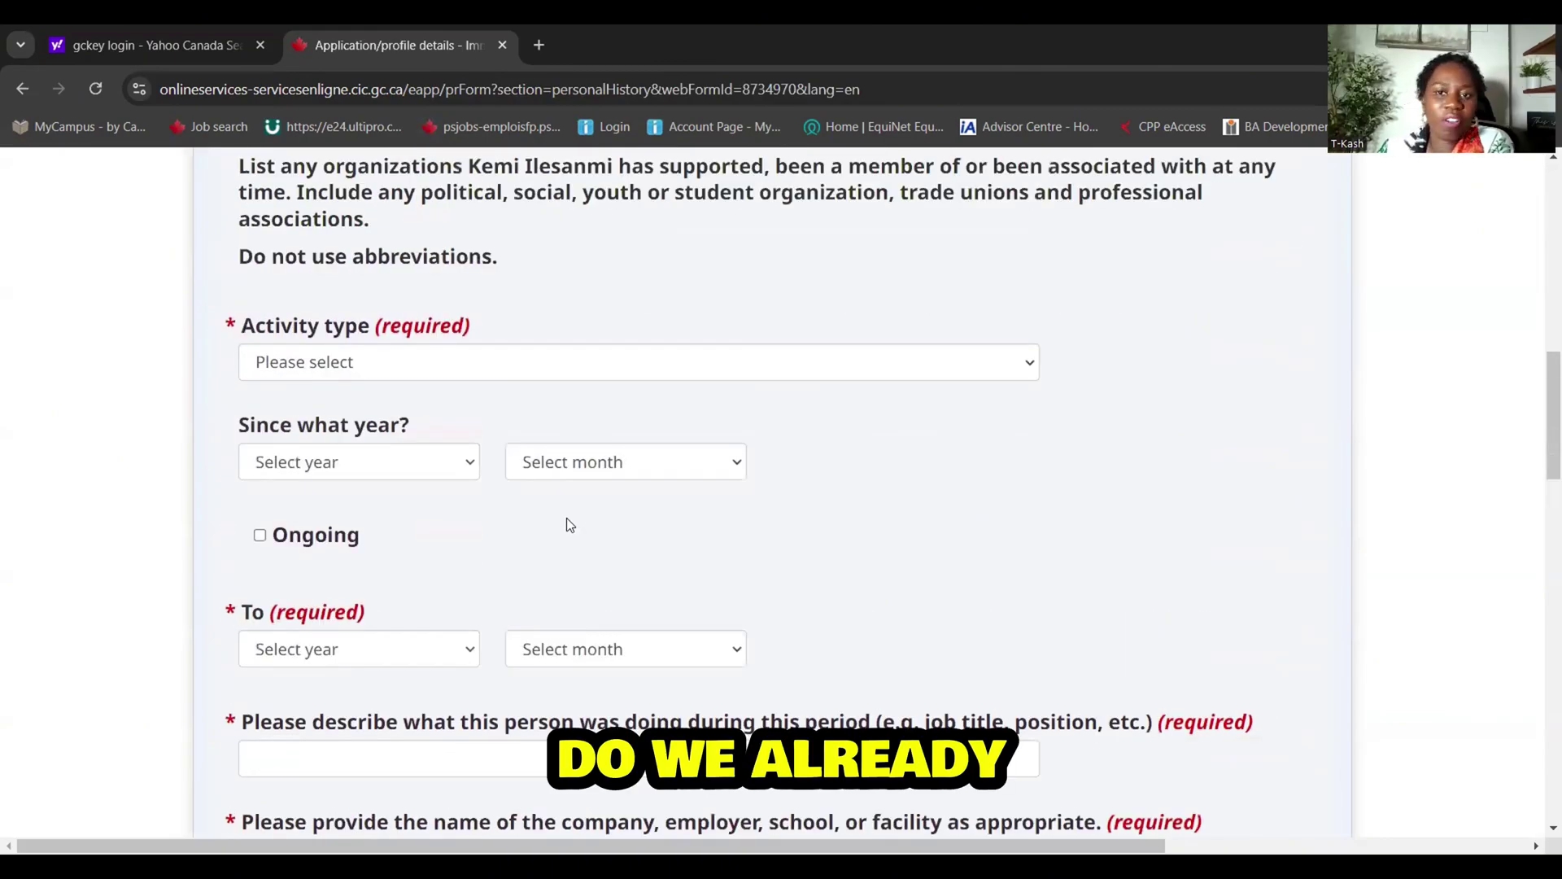
Examine the activity type choices and the fields for dates, description, employer or school, country and city of an activity
{"action": "left_click", "coordinate": [373, 365]}
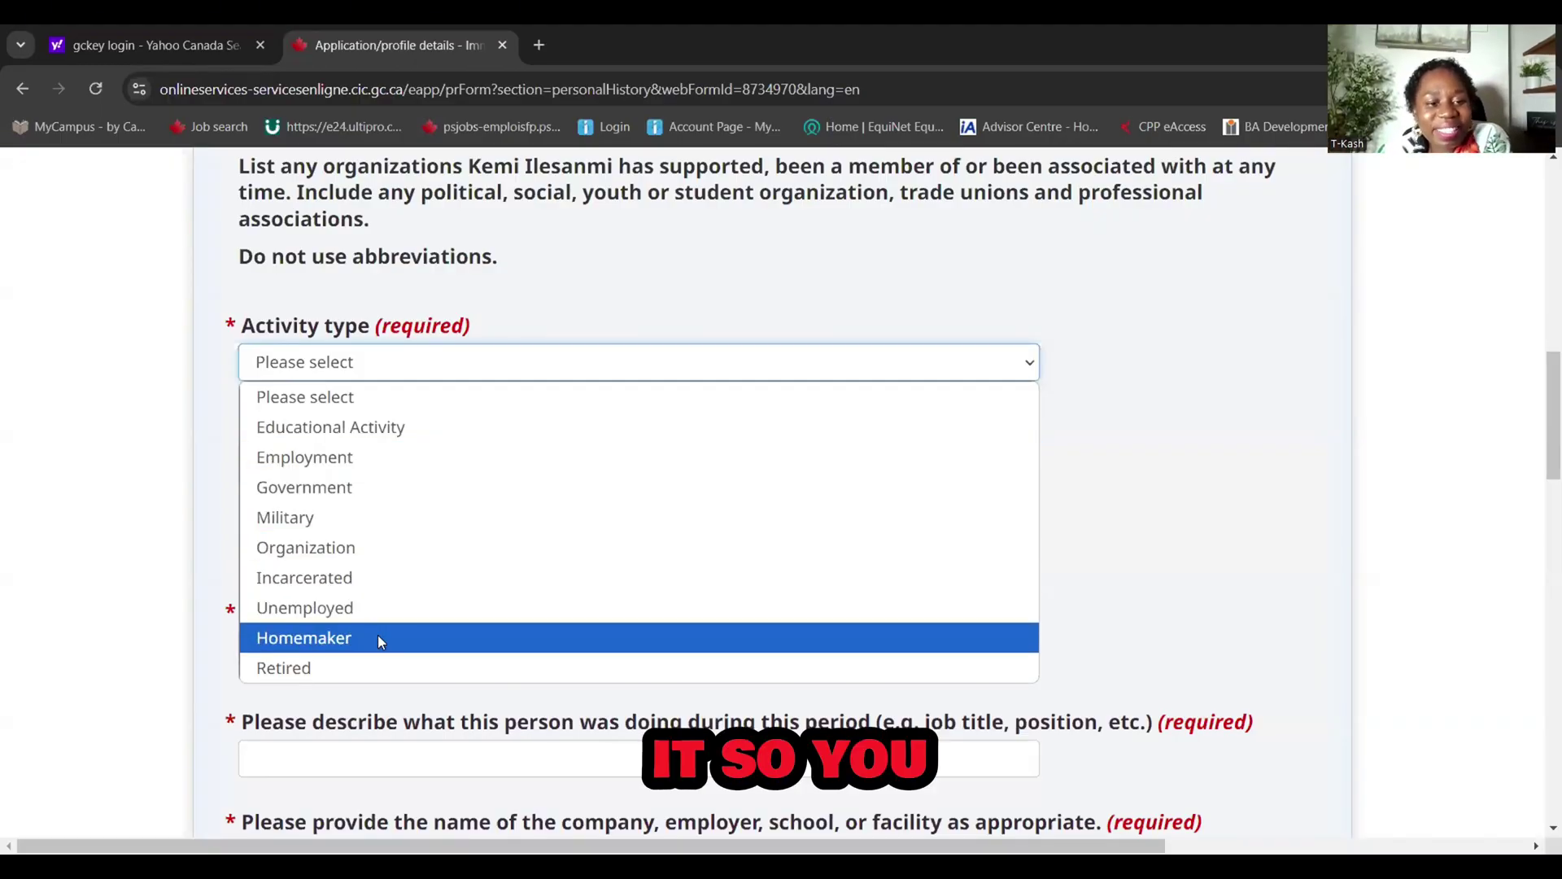
{"action": "left_click", "coordinate": [1119, 400]}
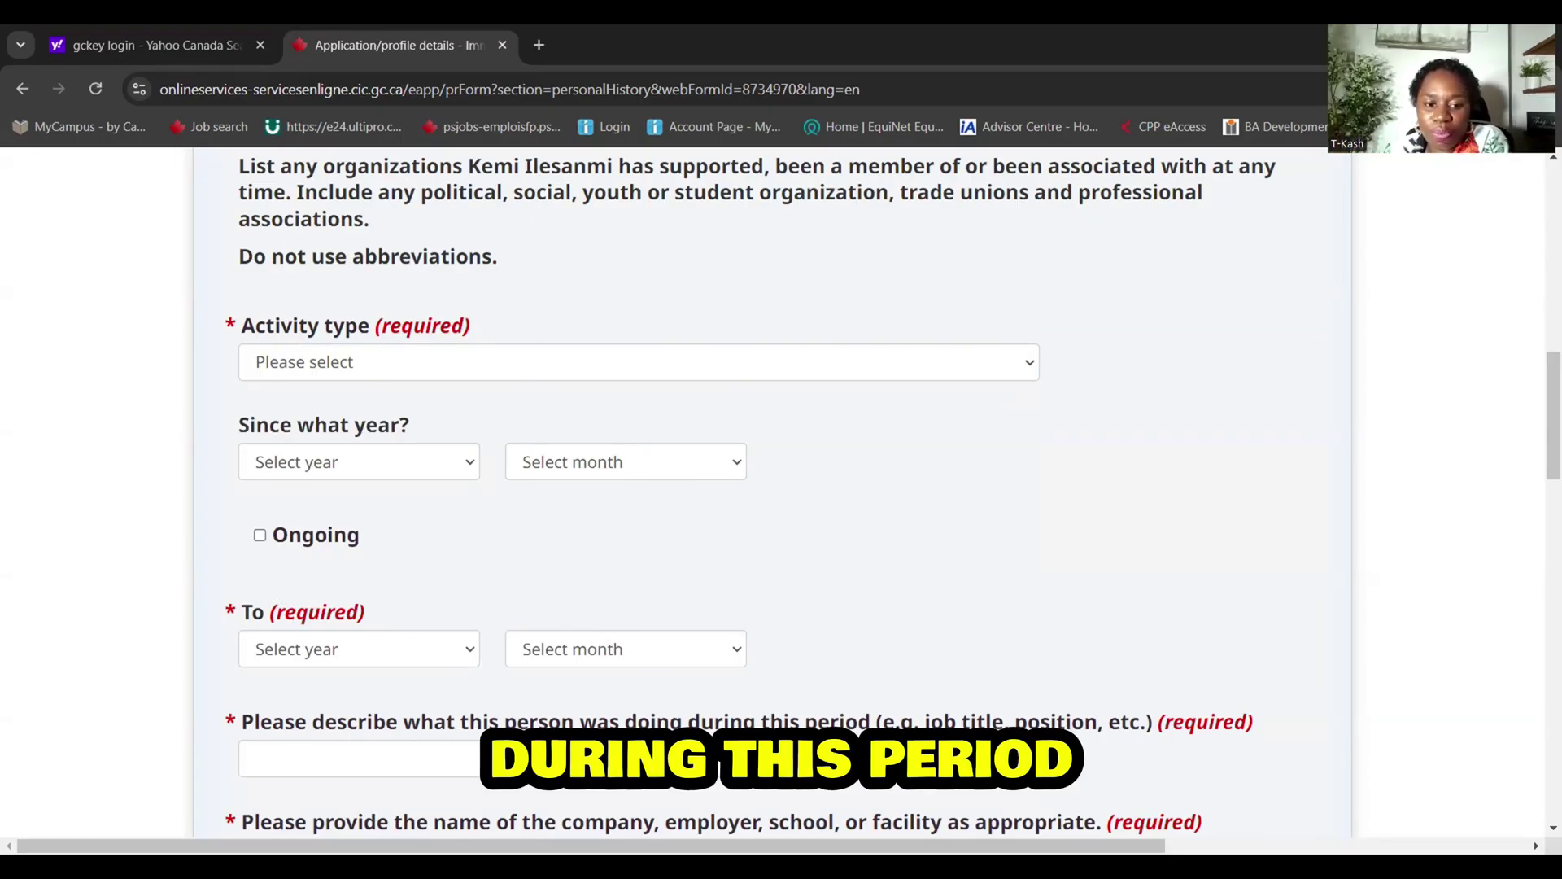
{"action": "left_click", "coordinate": [495, 762]}
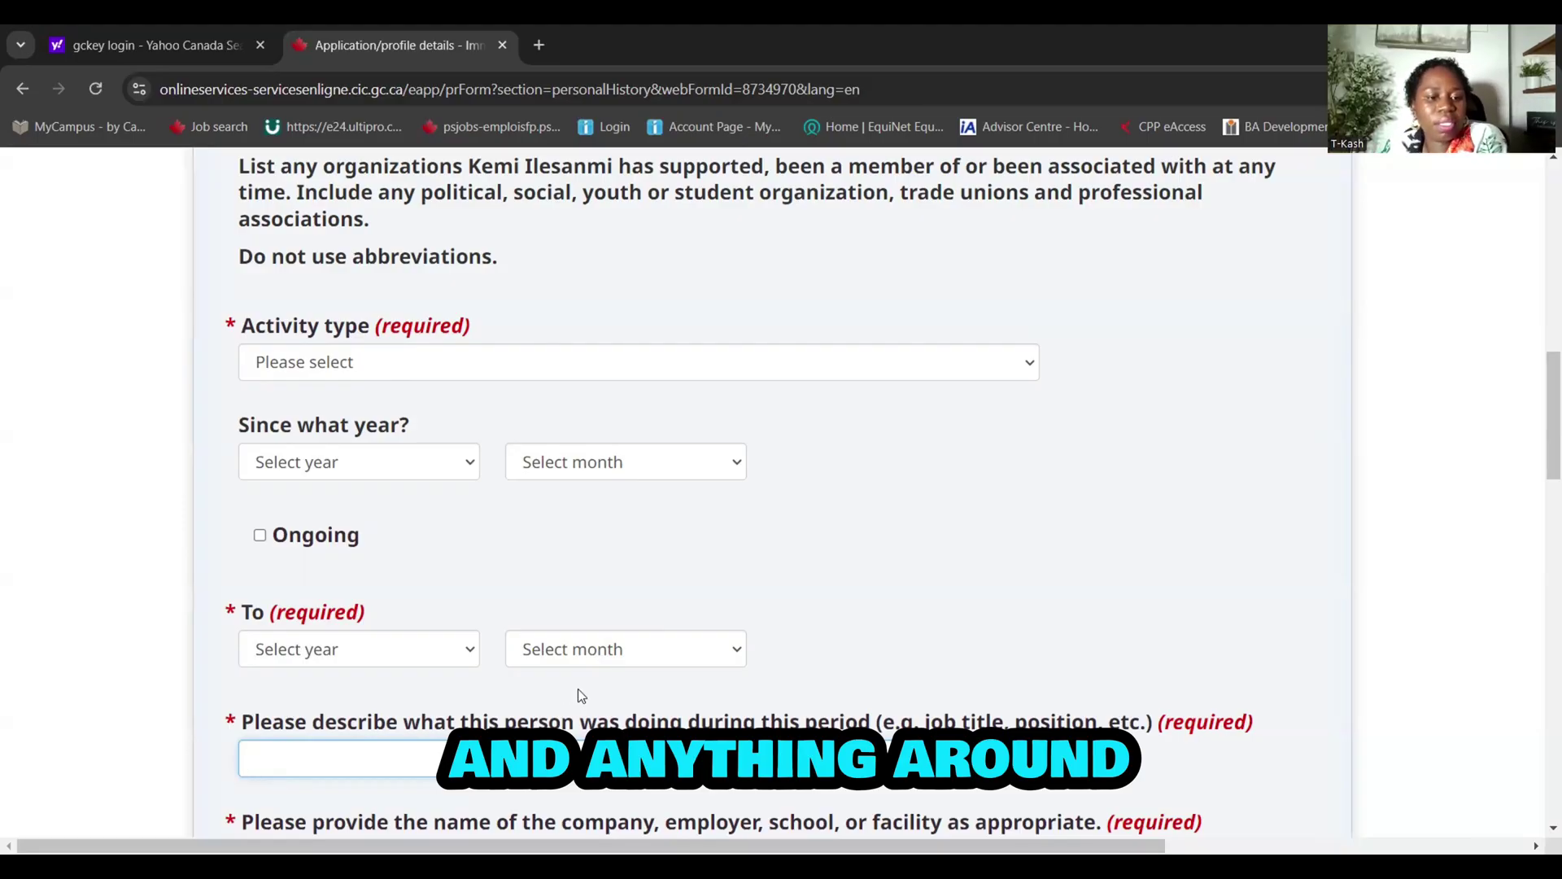
{"action": "scroll", "coordinate": [577, 689], "scroll_direction": "down", "scroll_amount": 2}
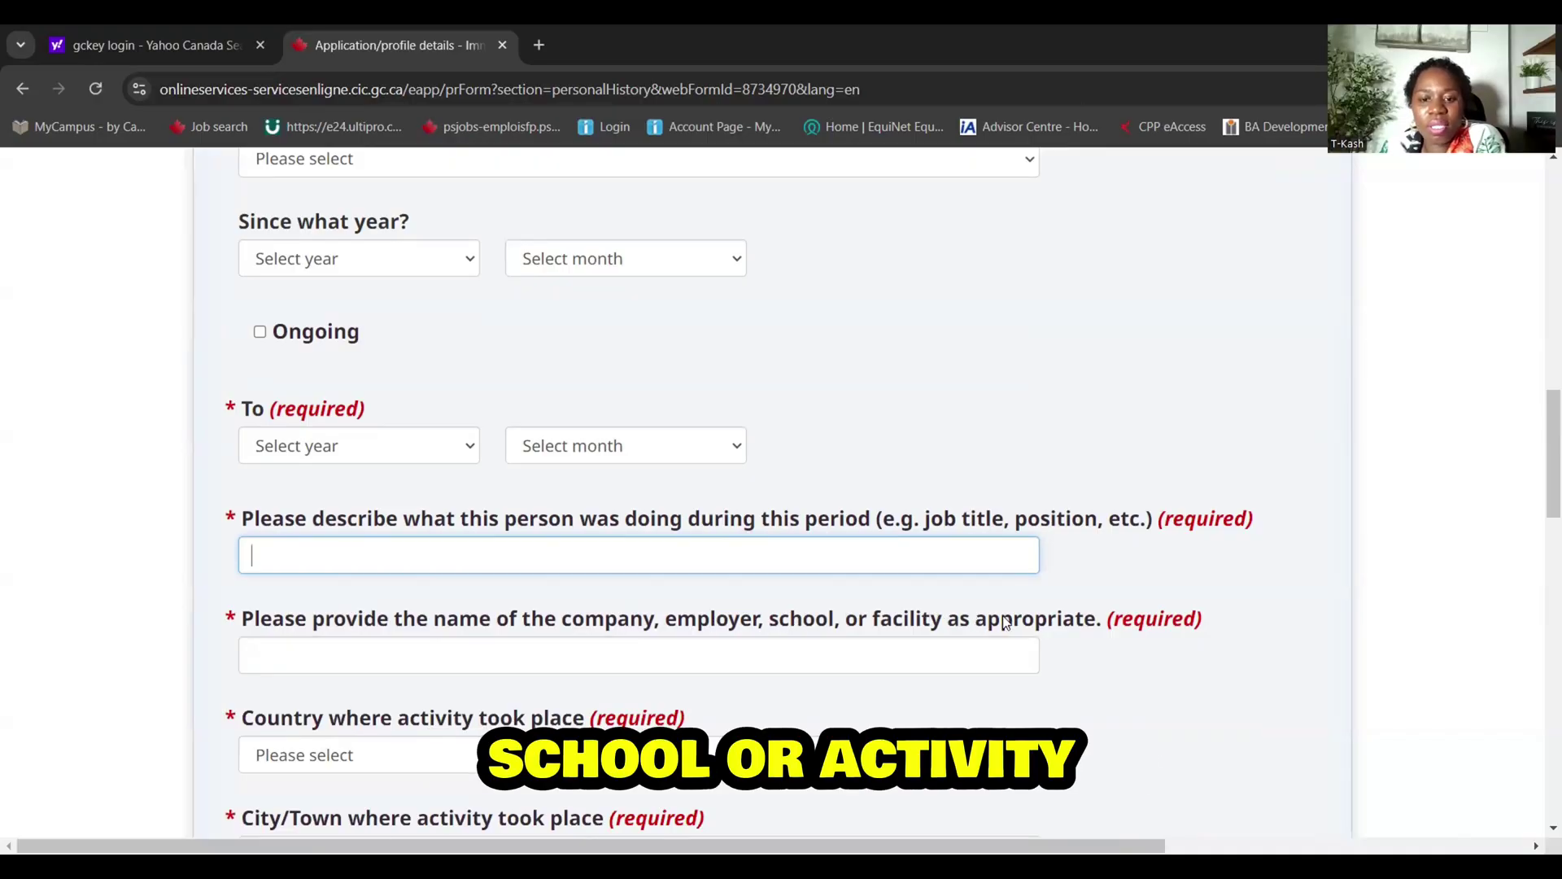
{"action": "left_click", "coordinate": [699, 659]}
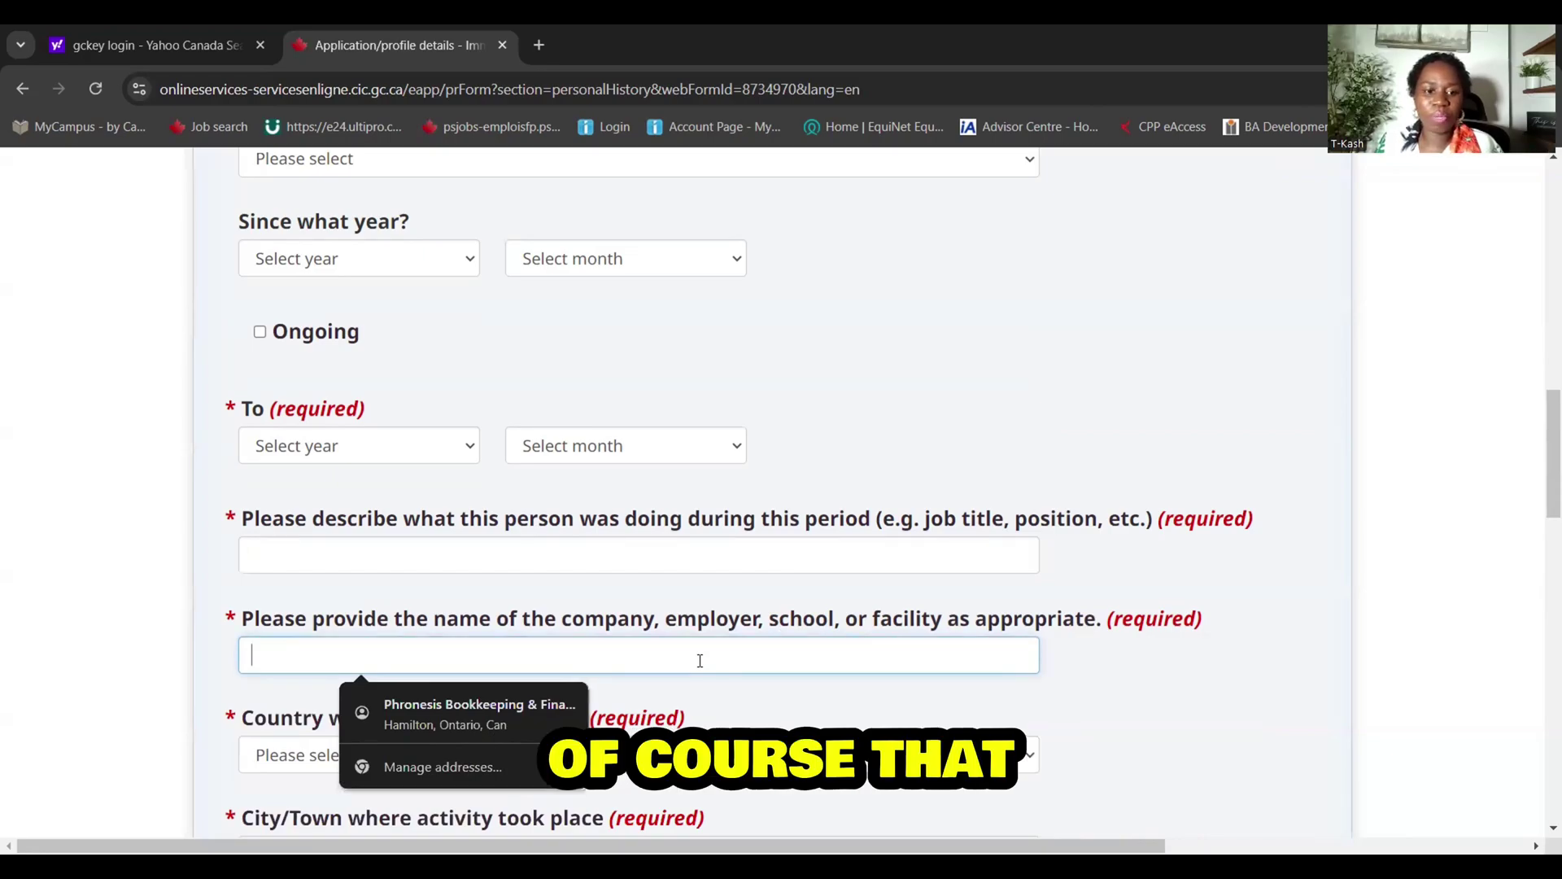
{"action": "left_click", "coordinate": [885, 586]}
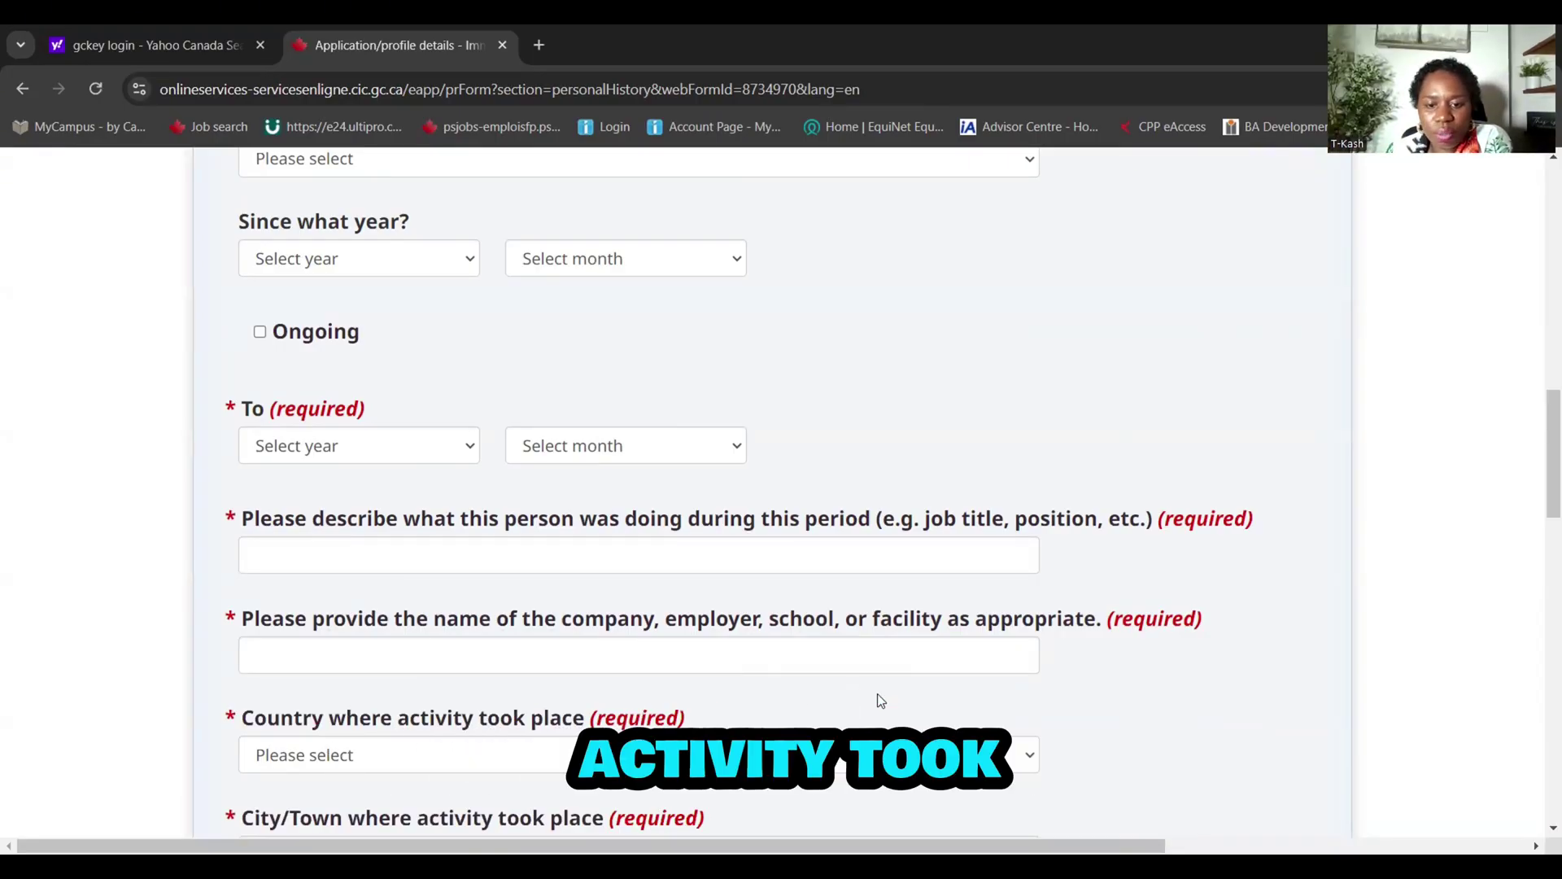
{"action": "scroll", "coordinate": [866, 724], "scroll_direction": "down", "scroll_amount": 1}
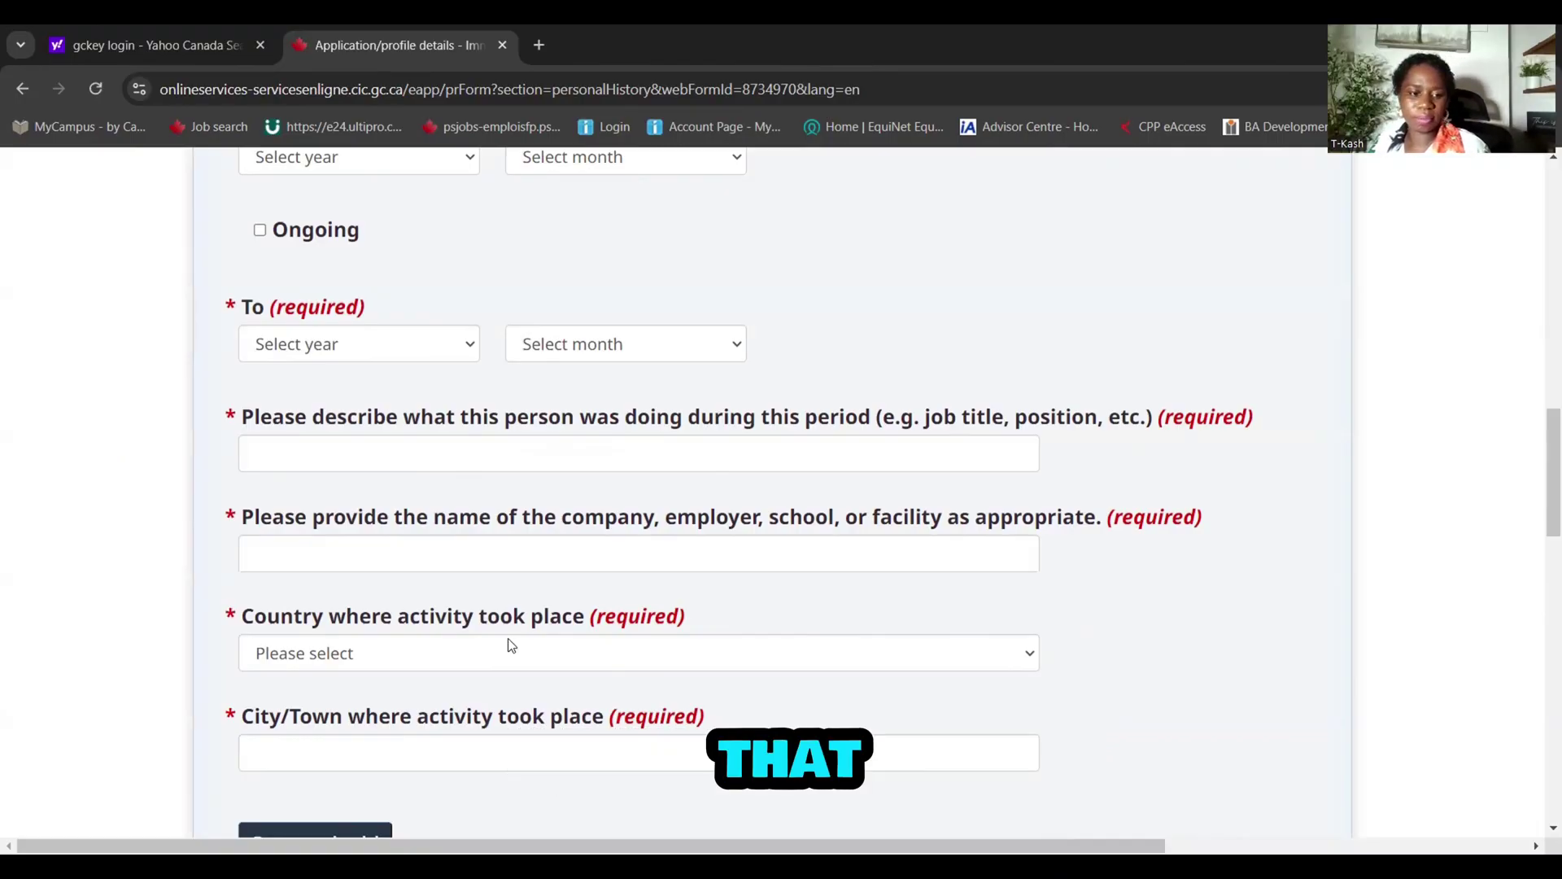
{"action": "scroll", "coordinate": [299, 687], "scroll_direction": "down", "scroll_amount": 1}
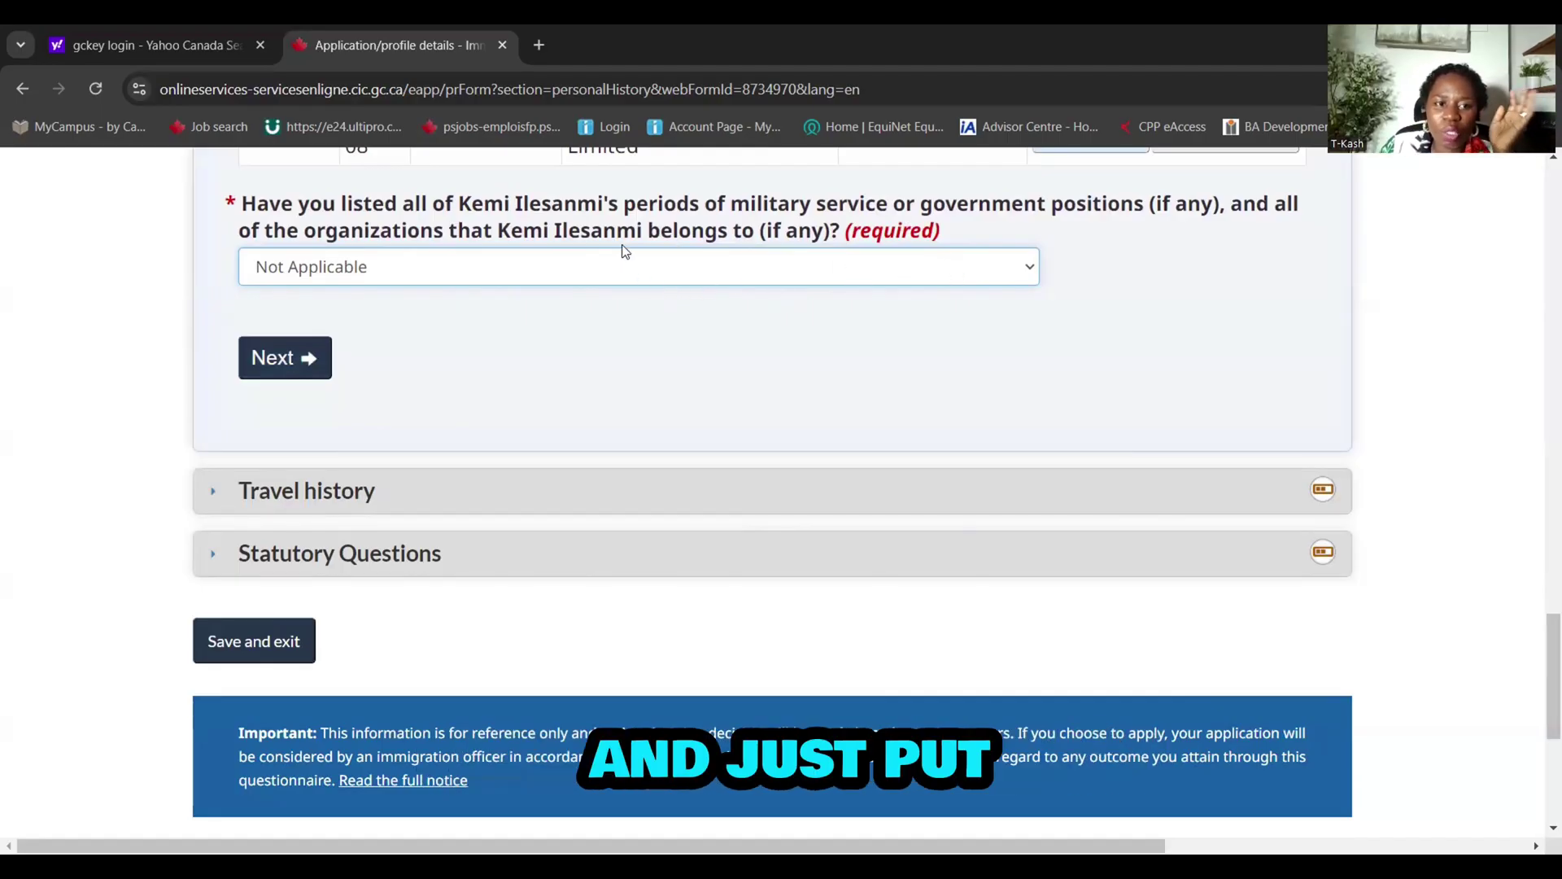
Answer Not Applicable to whether all military service, government positions and organizations are listed, and proceed to the next section
{"action": "left_click", "coordinate": [618, 266]}
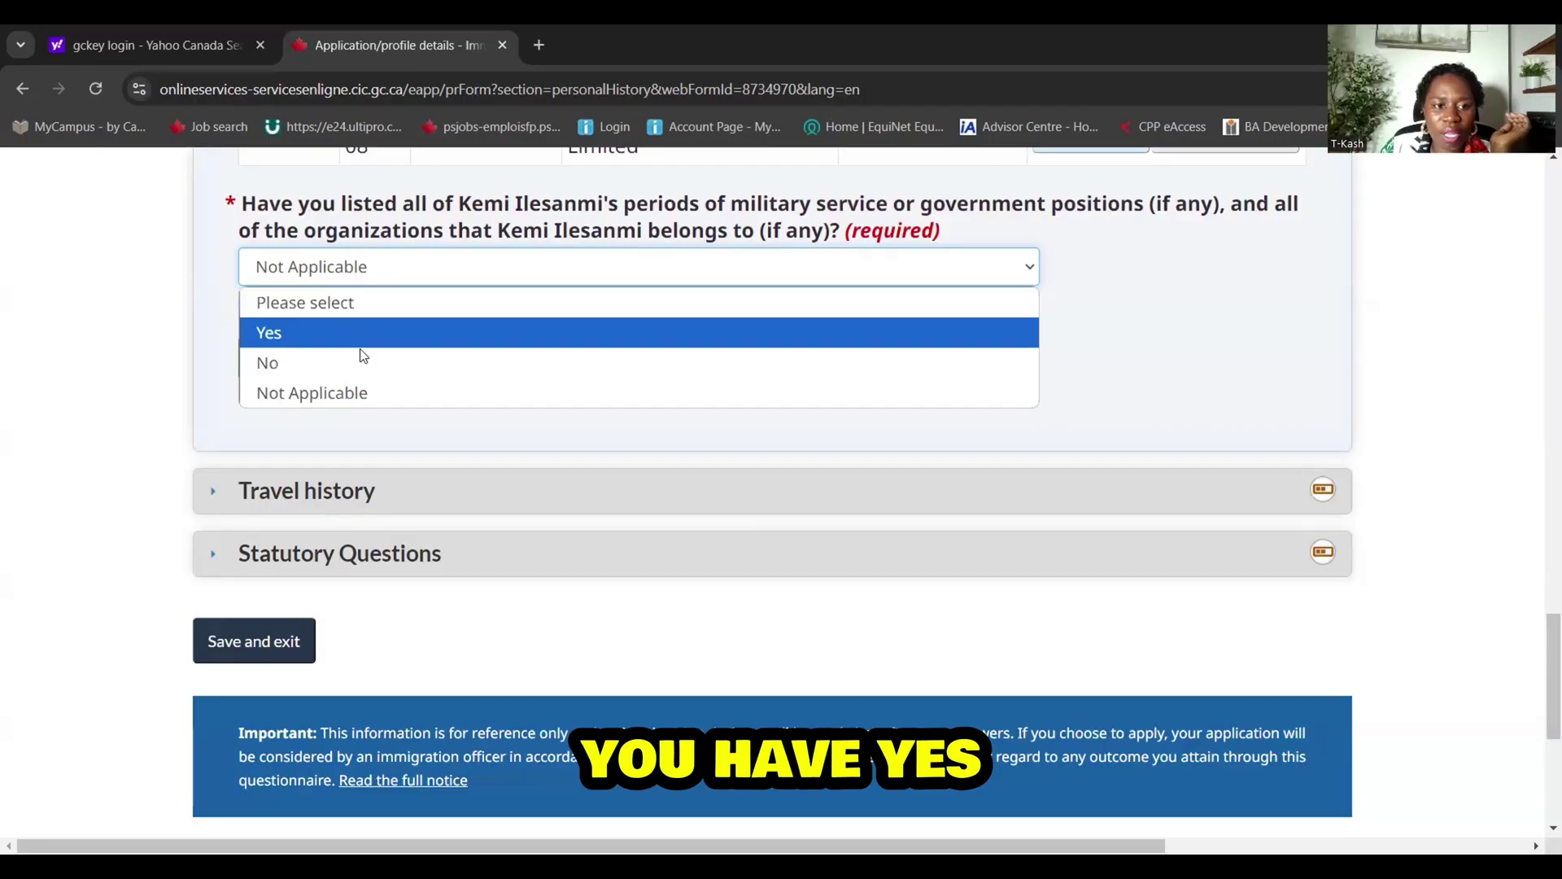
{"action": "left_click", "coordinate": [380, 397]}
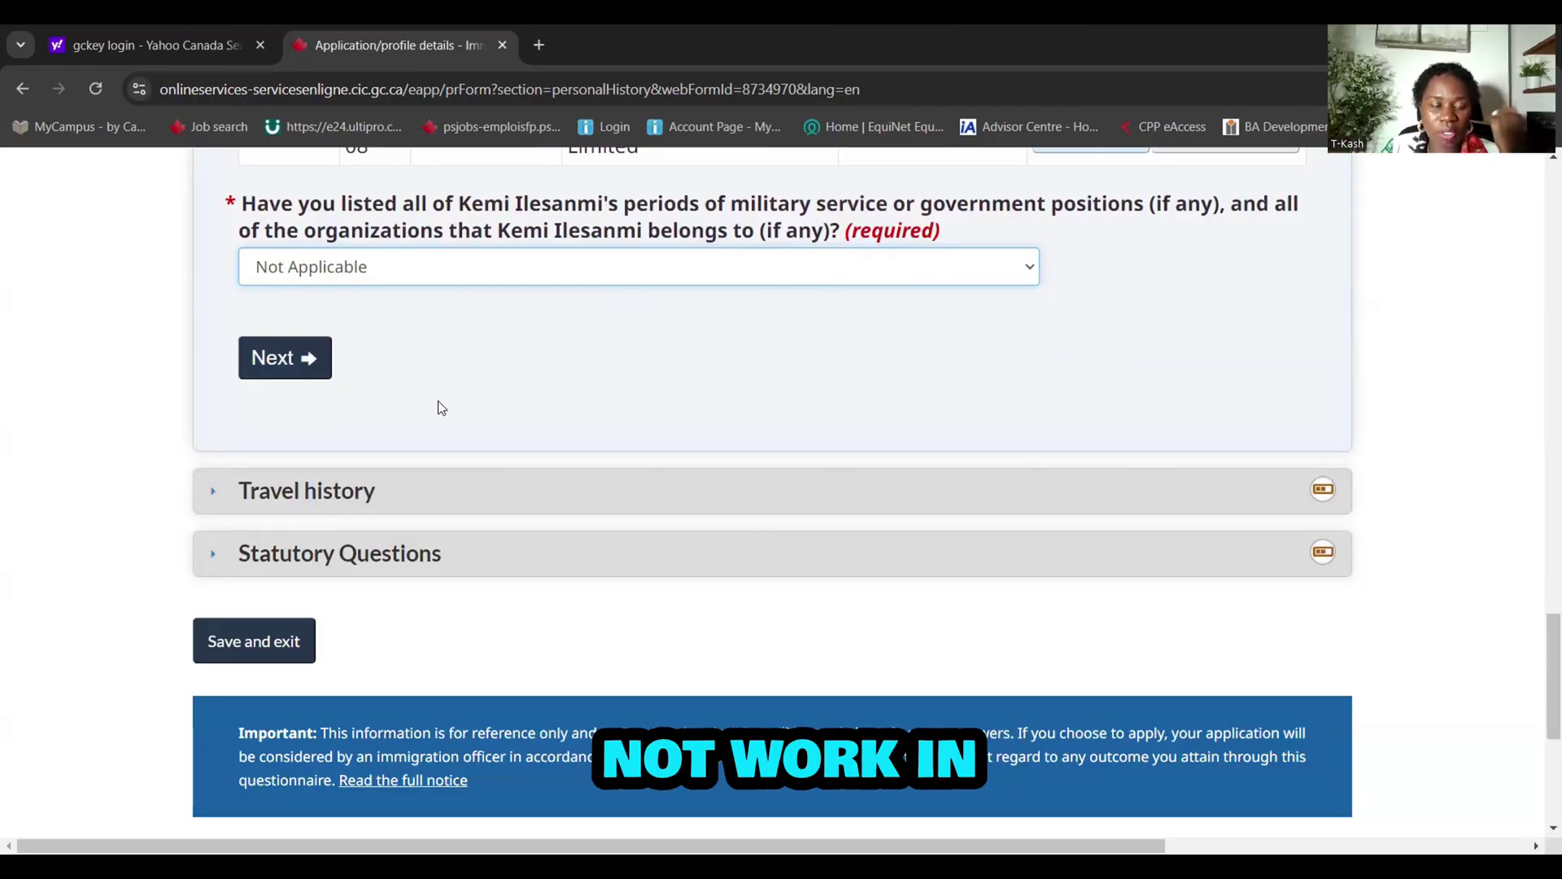
{"action": "left_click", "coordinate": [270, 359]}
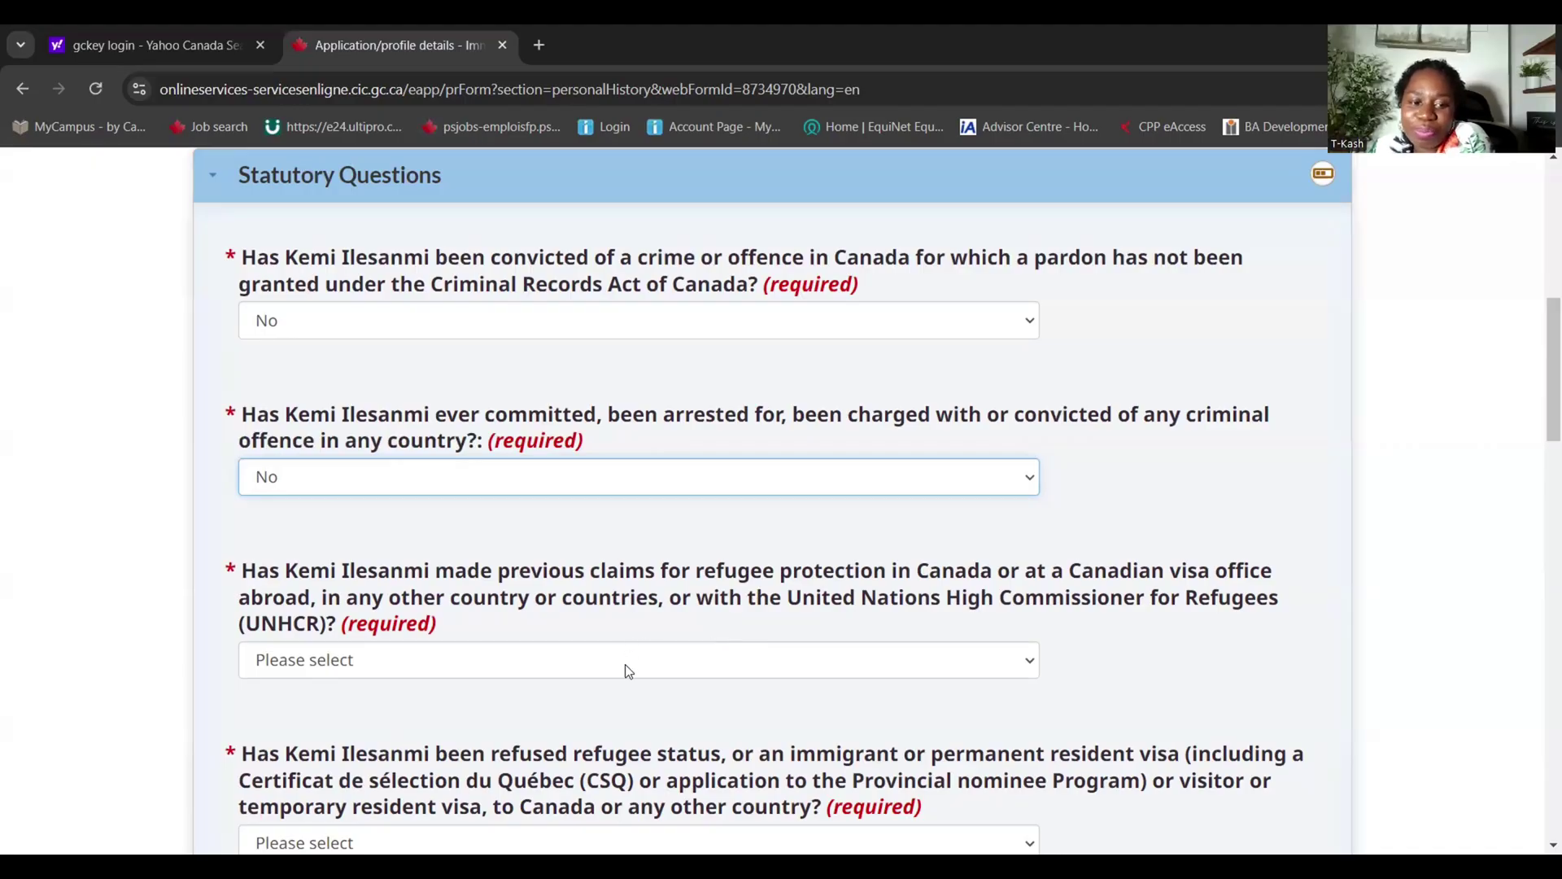
Answer No to the statutory questions on refugee claims, refused status or visas, denied entry, and genocide or war crimes
{"action": "left_click", "coordinate": [573, 672]}
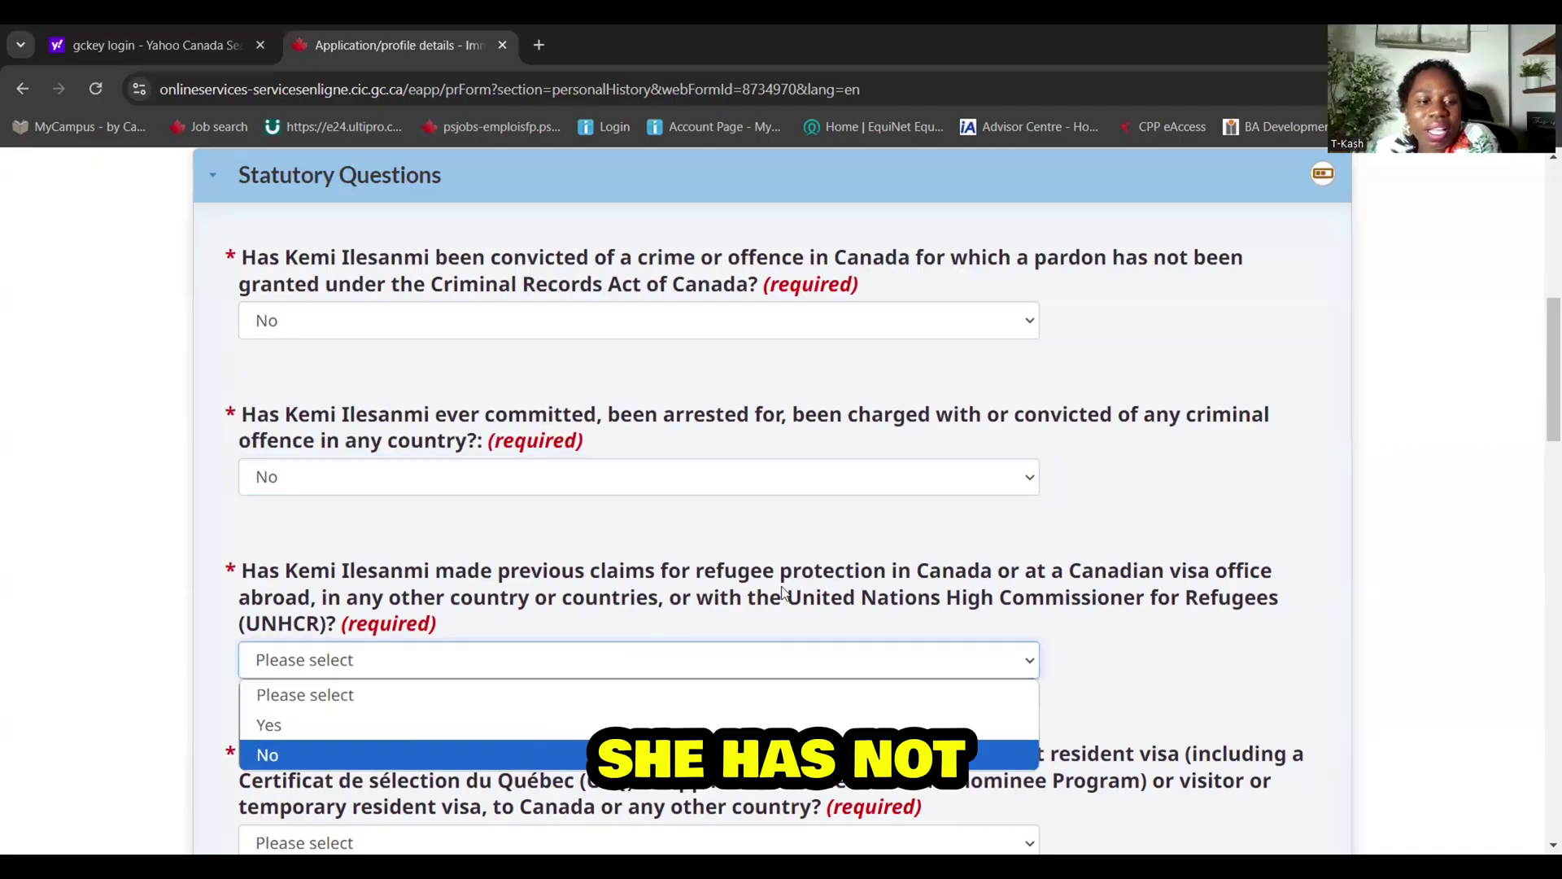
{"action": "left_click", "coordinate": [782, 754]}
{"action": "scroll", "coordinate": [928, 554], "scroll_direction": "down", "scroll_amount": 3}
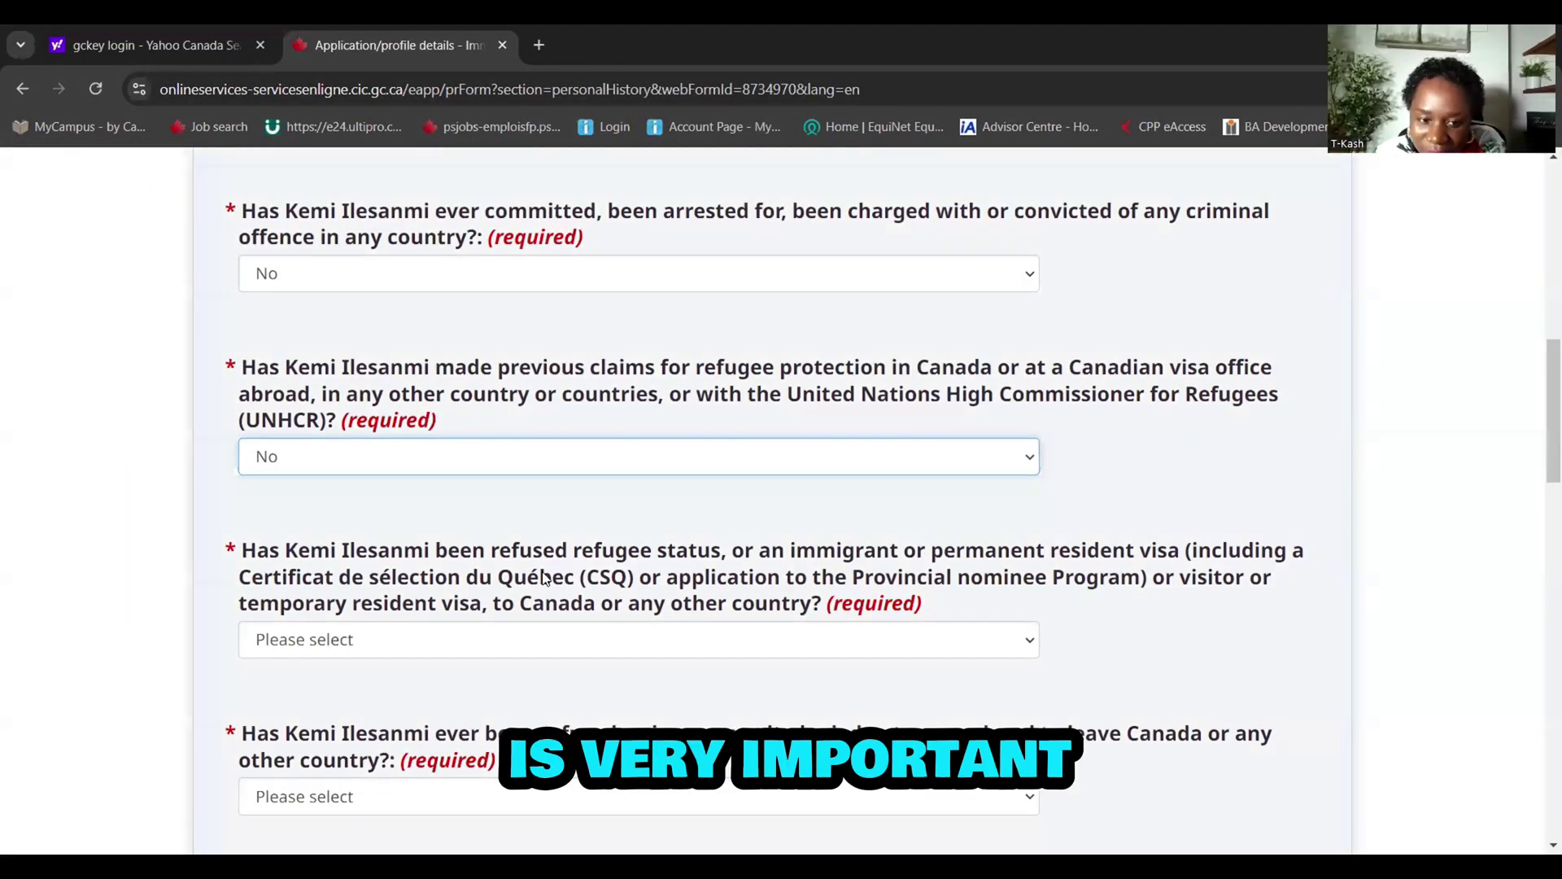
{"action": "scroll", "coordinate": [618, 563], "scroll_direction": "down", "scroll_amount": 3}
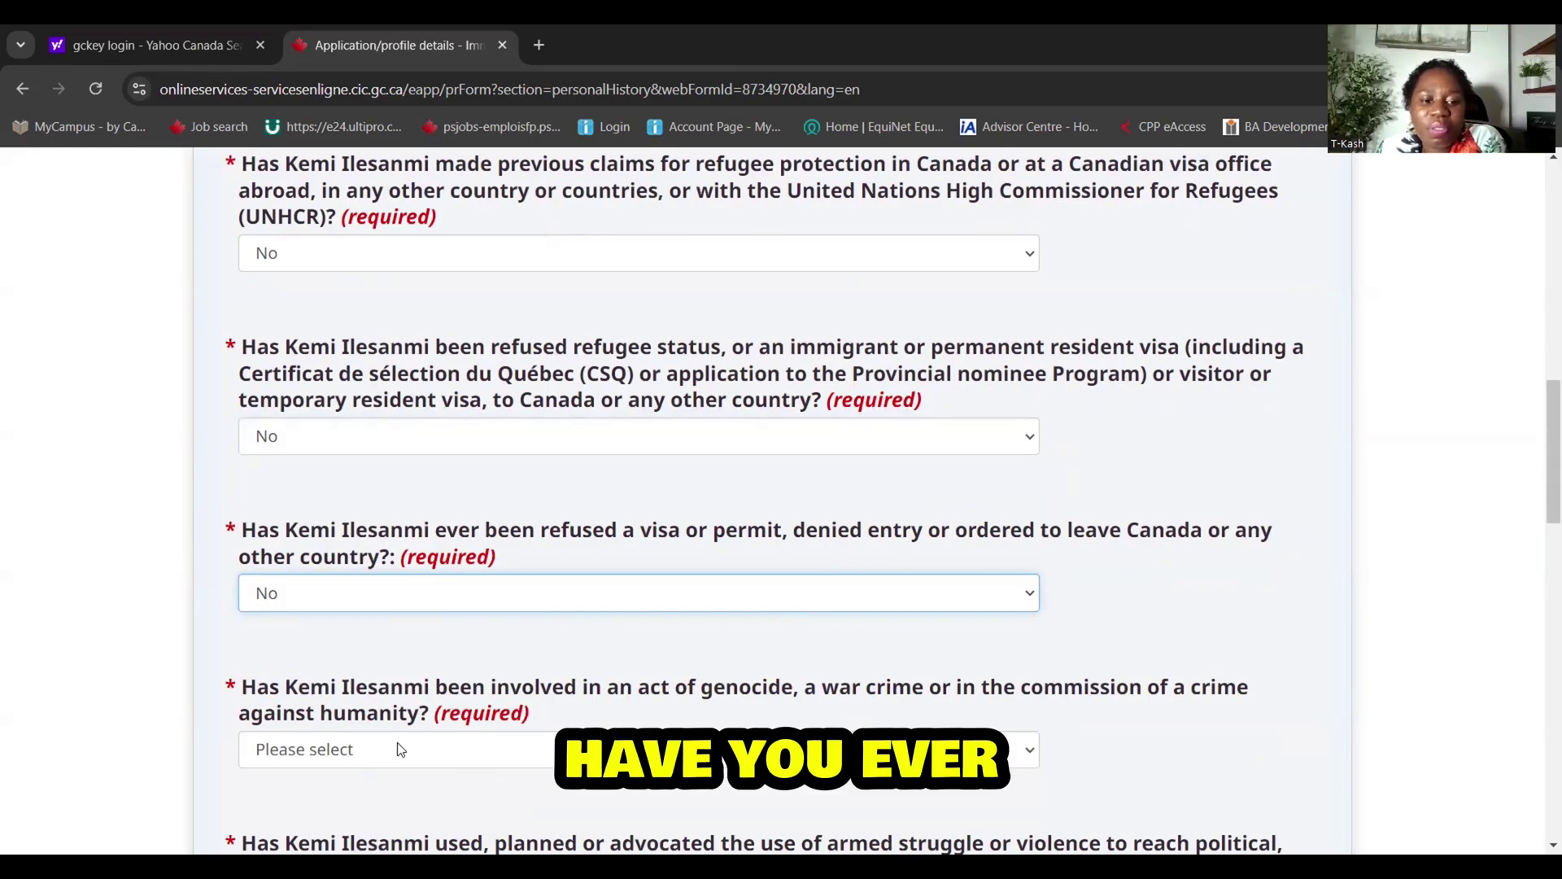
{"action": "left_click", "coordinate": [399, 753]}
{"action": "left_click", "coordinate": [389, 725]}
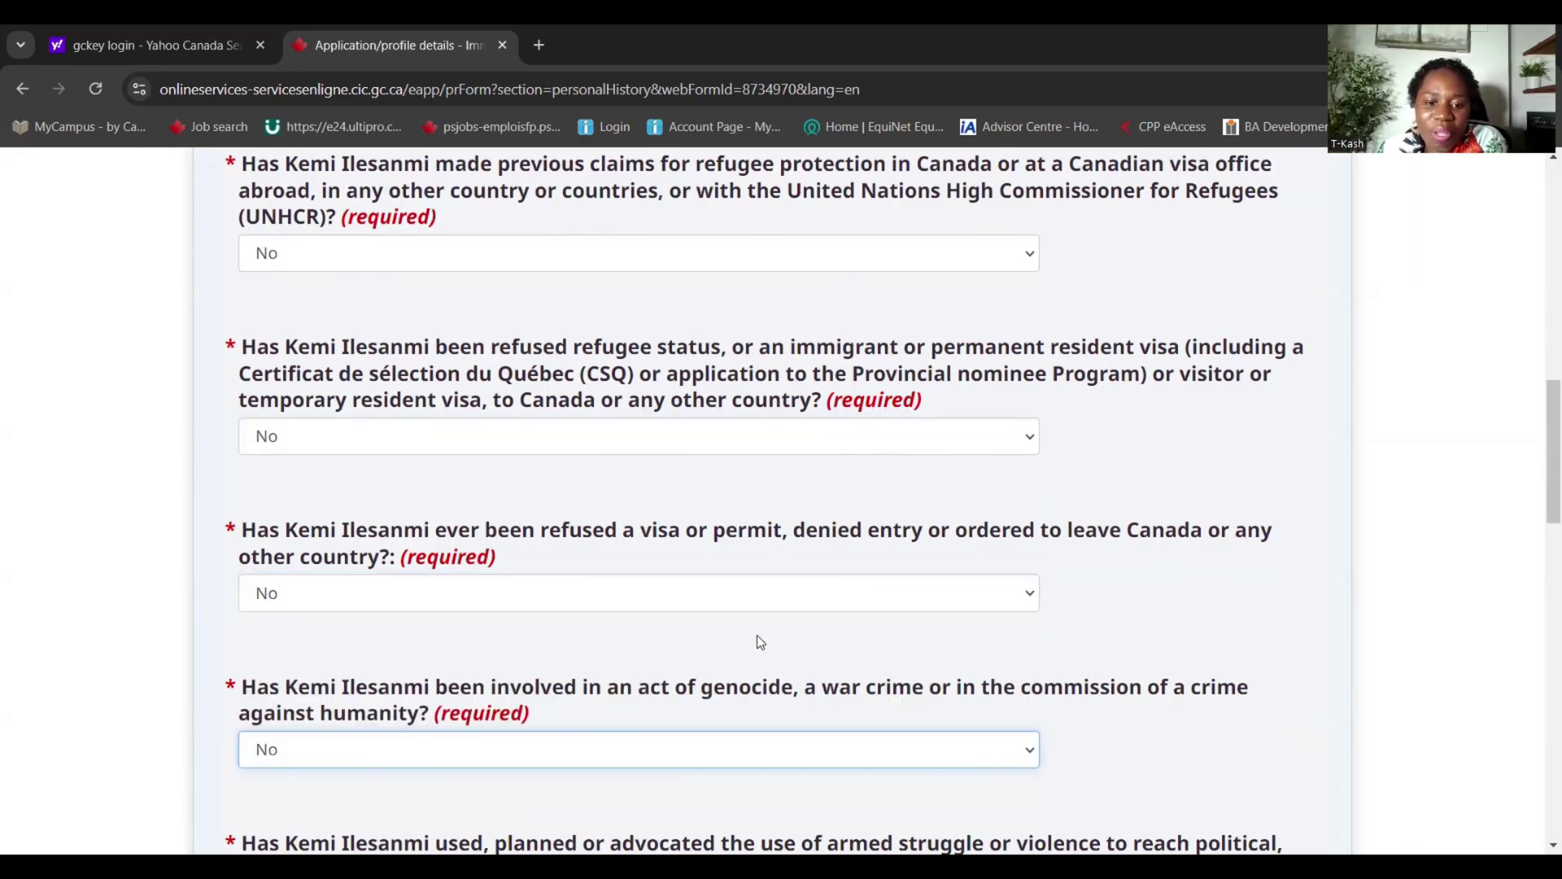
Answer No to the statutory questions on advocating armed struggle or violence and on association with such a group
{"action": "scroll", "coordinate": [757, 635], "scroll_direction": "down", "scroll_amount": 2}
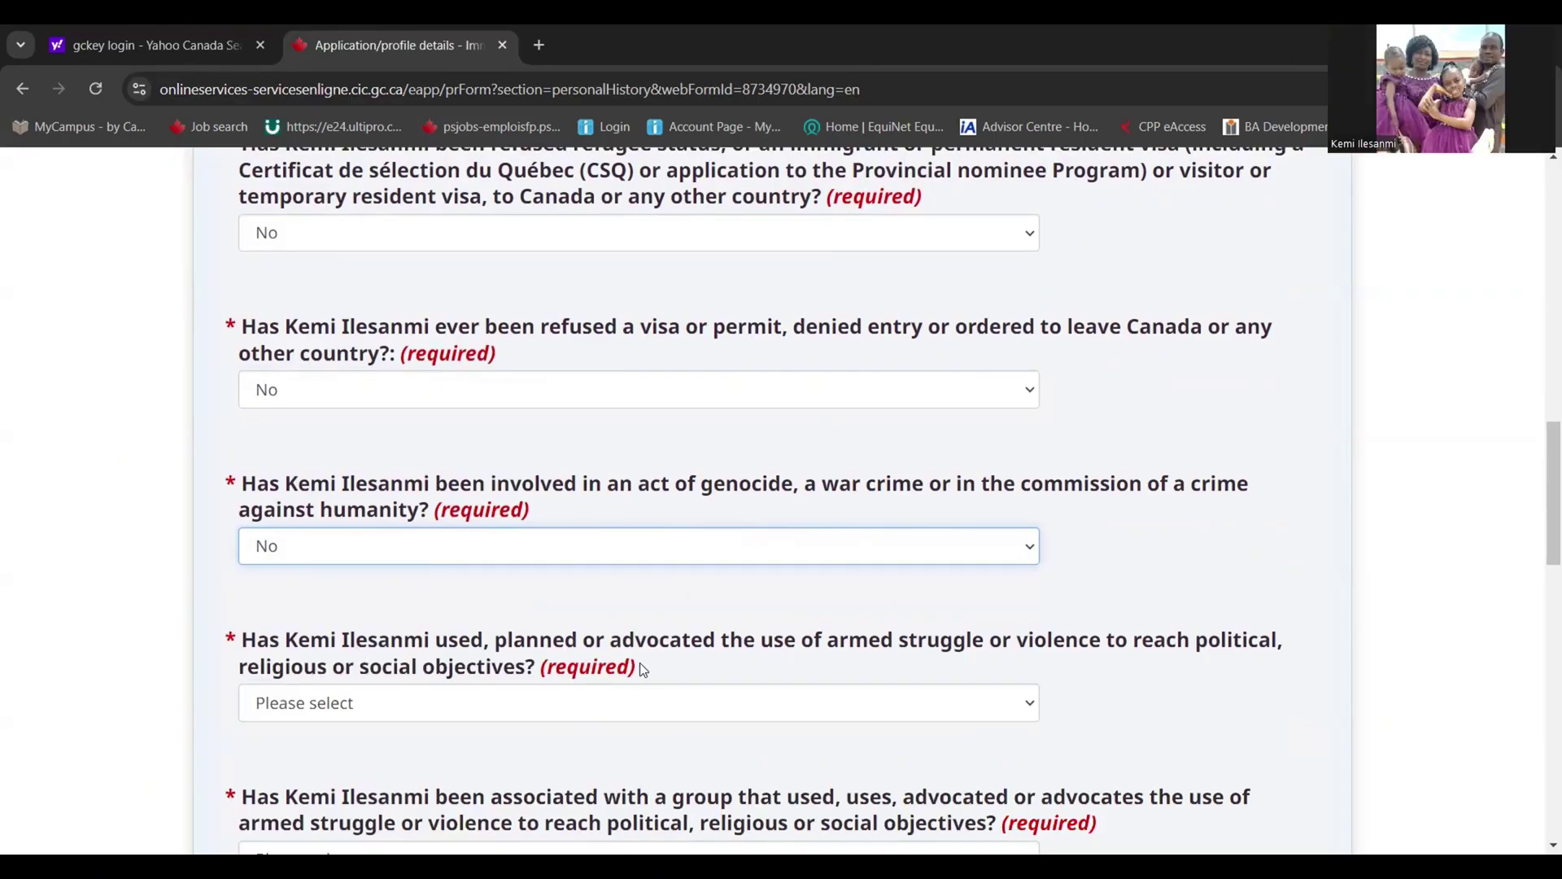
{"action": "left_click", "coordinate": [786, 707]}
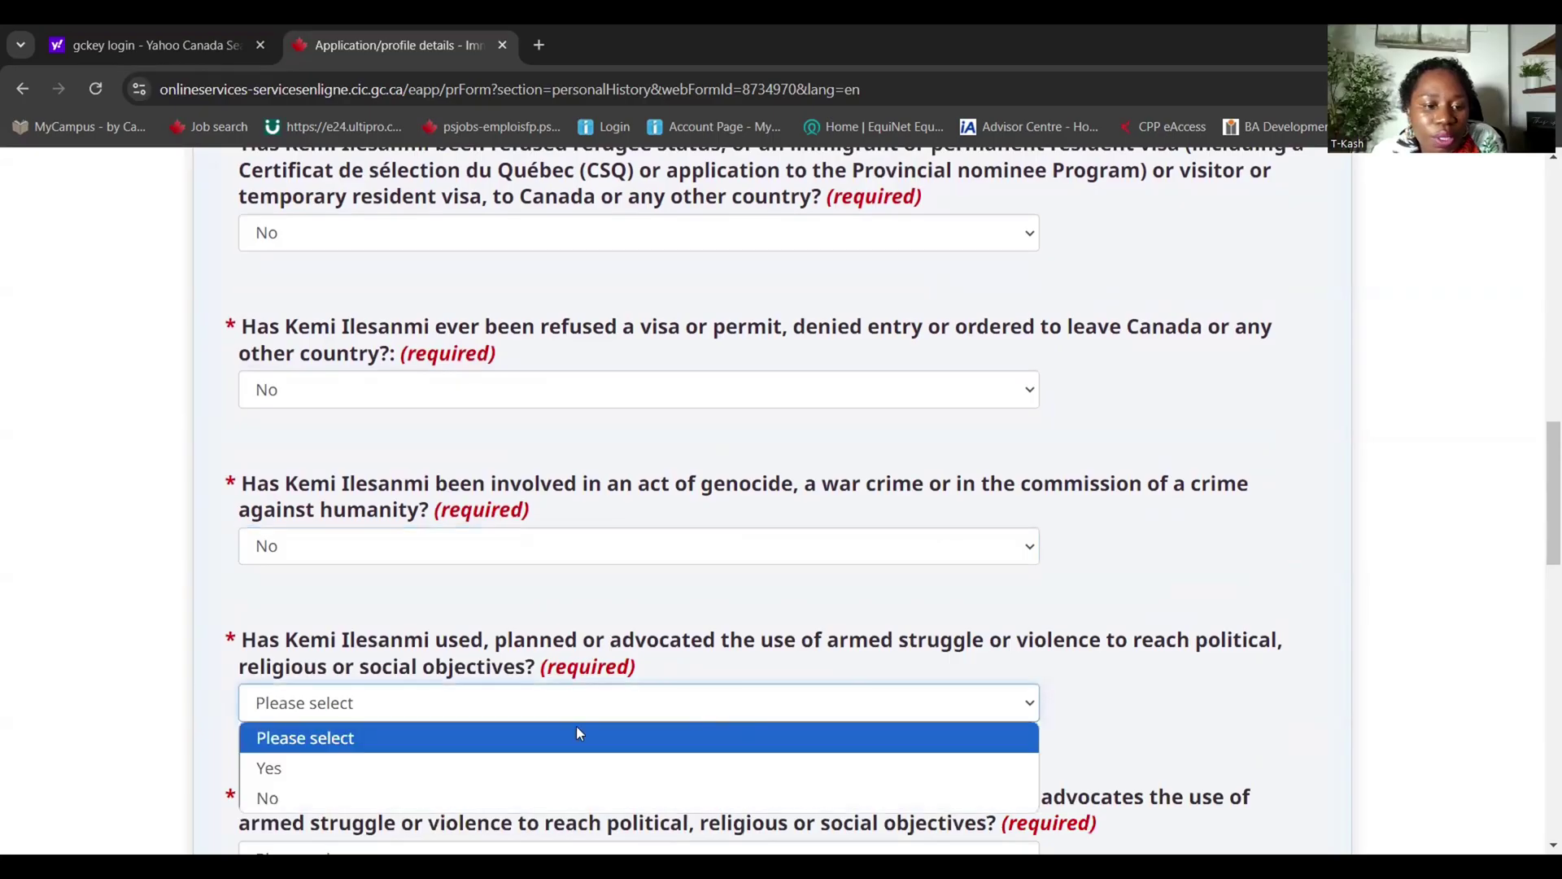
{"action": "left_click", "coordinate": [486, 799]}
{"action": "scroll", "coordinate": [897, 648], "scroll_direction": "down", "scroll_amount": 3}
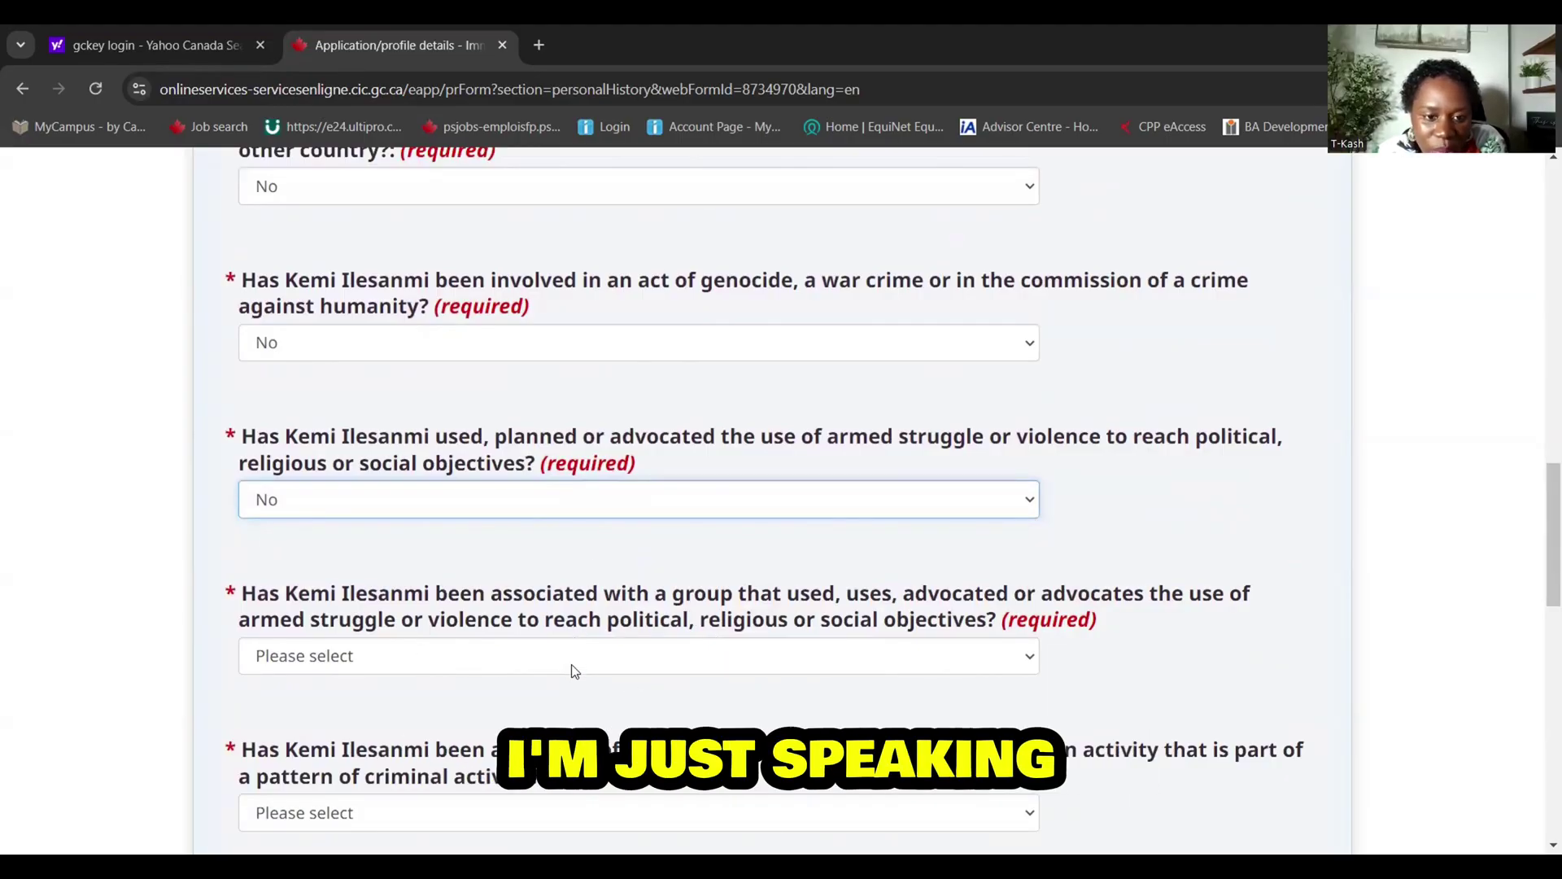
{"action": "left_click", "coordinate": [496, 657]}
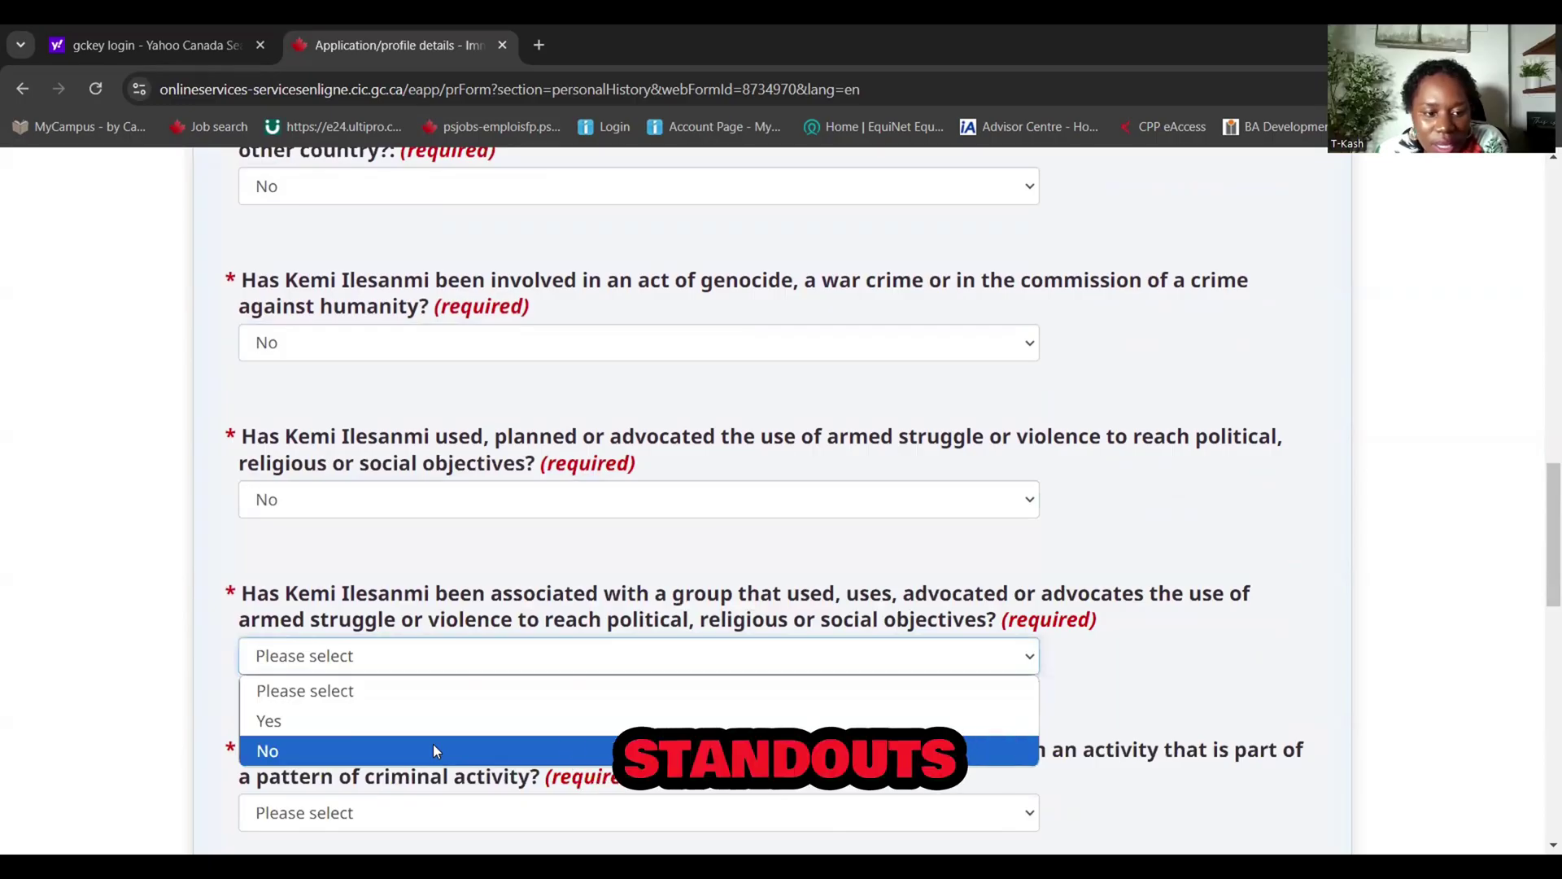
{"action": "left_click", "coordinate": [434, 745]}
{"action": "scroll", "coordinate": [504, 703], "scroll_direction": "down", "scroll_amount": 3}
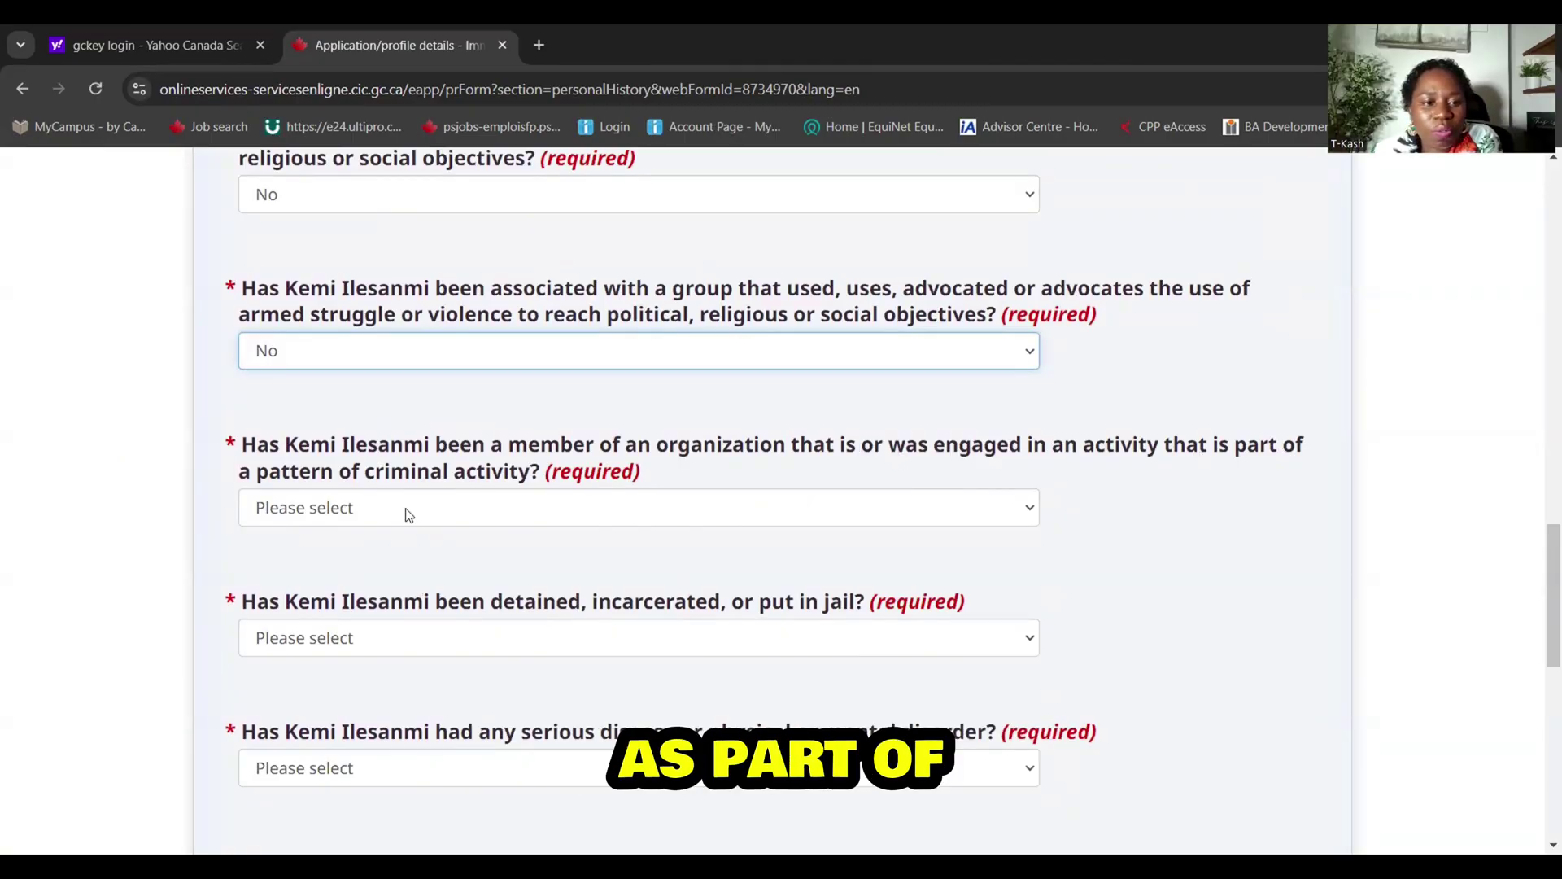
Answer No to the statutory questions on criminal organization membership, detention or jail, and serious disease or disorder
{"action": "left_click", "coordinate": [499, 507]}
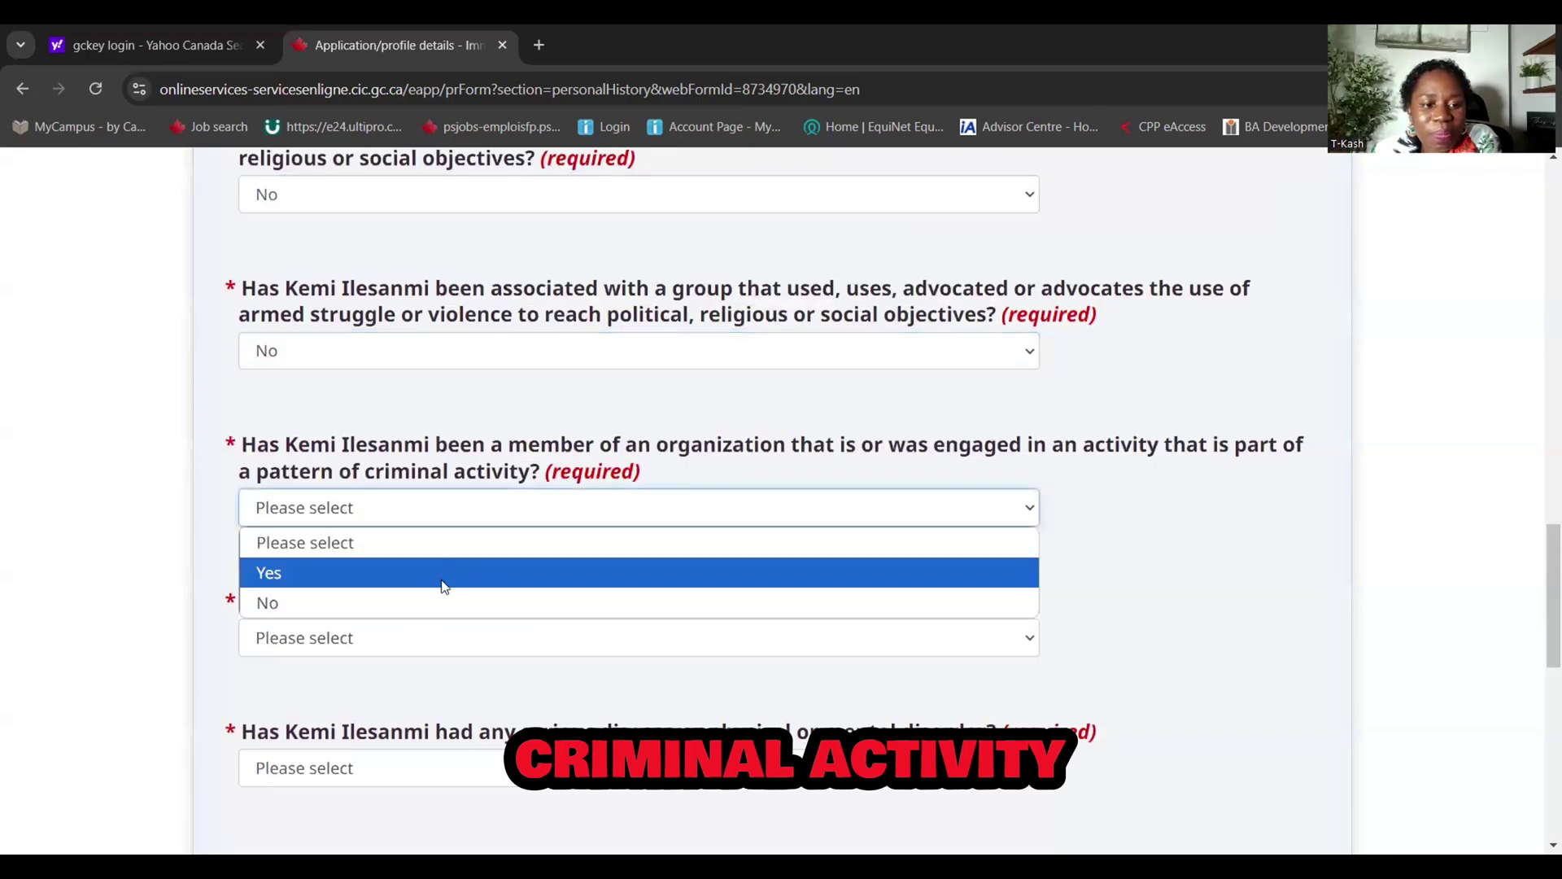
{"action": "left_click", "coordinate": [439, 599]}
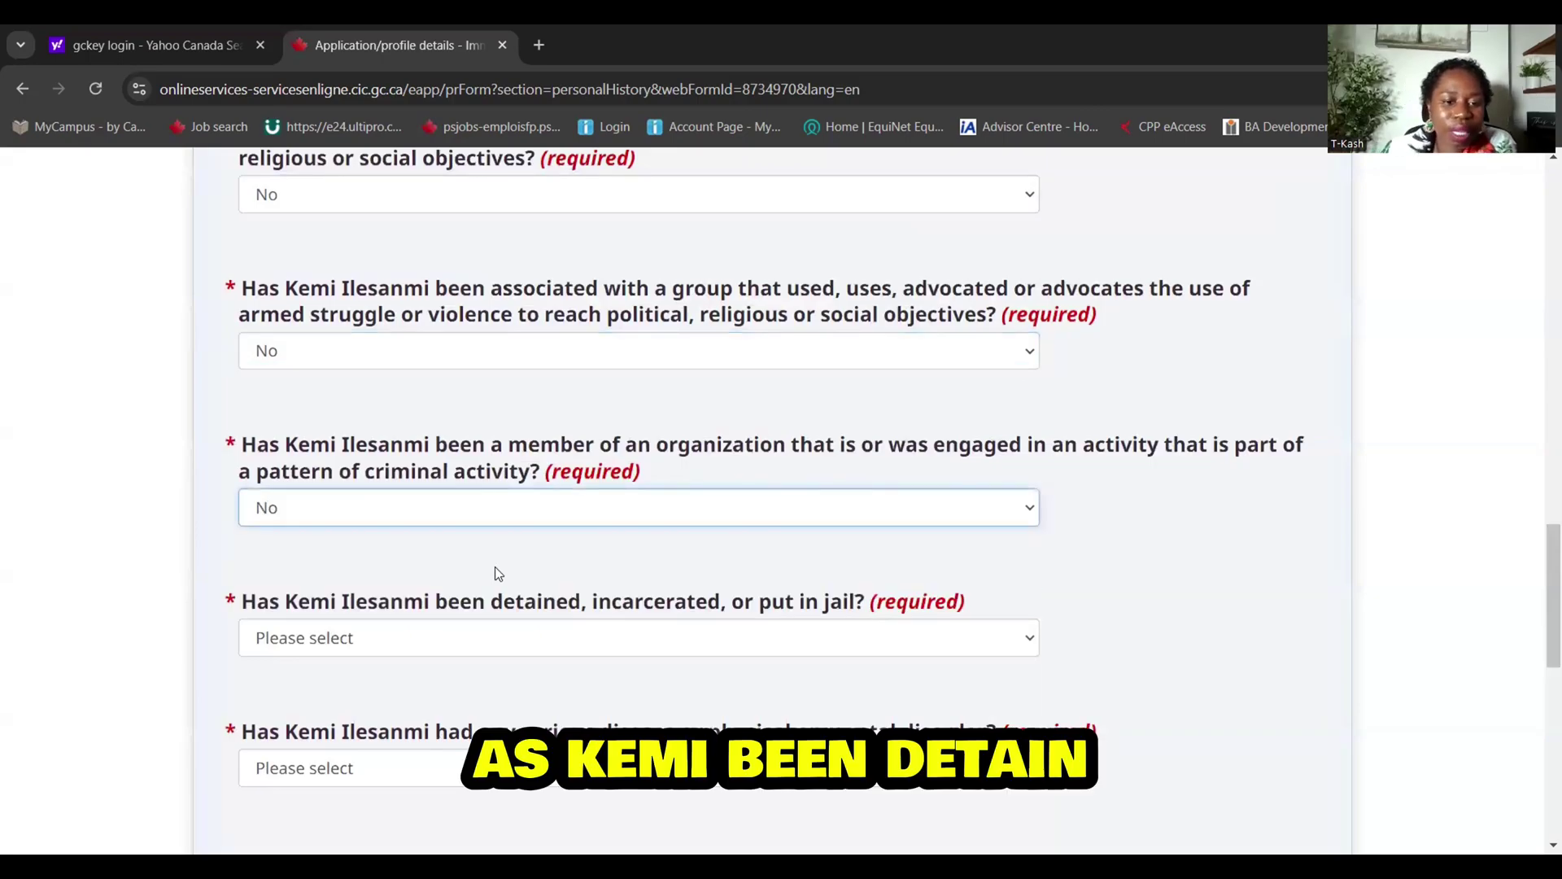
{"action": "left_click", "coordinate": [469, 623]}
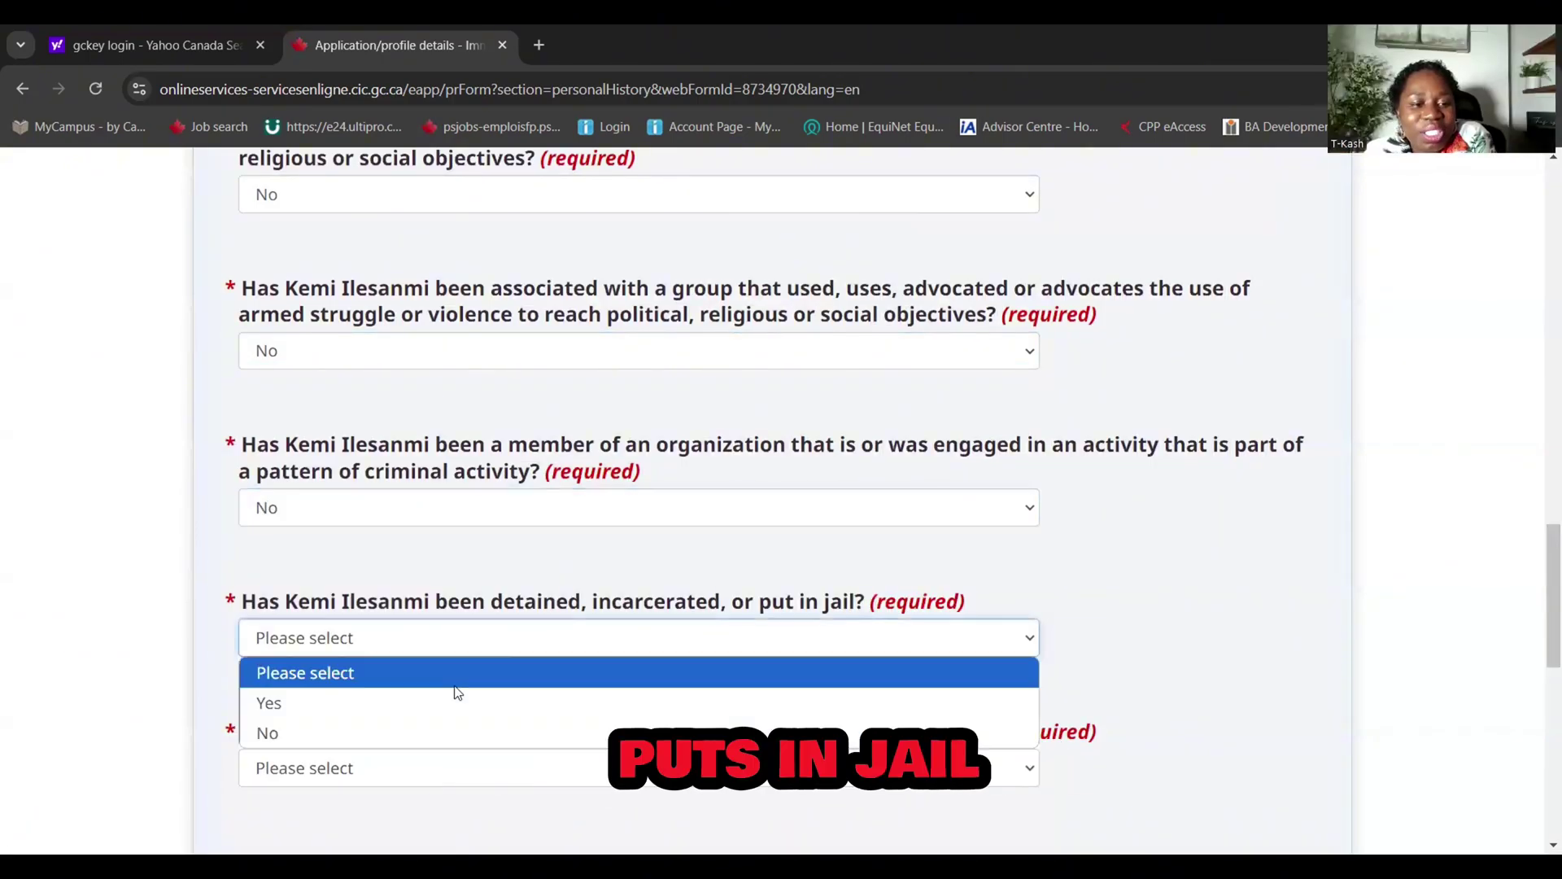
{"action": "left_click", "coordinate": [444, 729]}
{"action": "scroll", "coordinate": [561, 686], "scroll_direction": "down", "scroll_amount": 2}
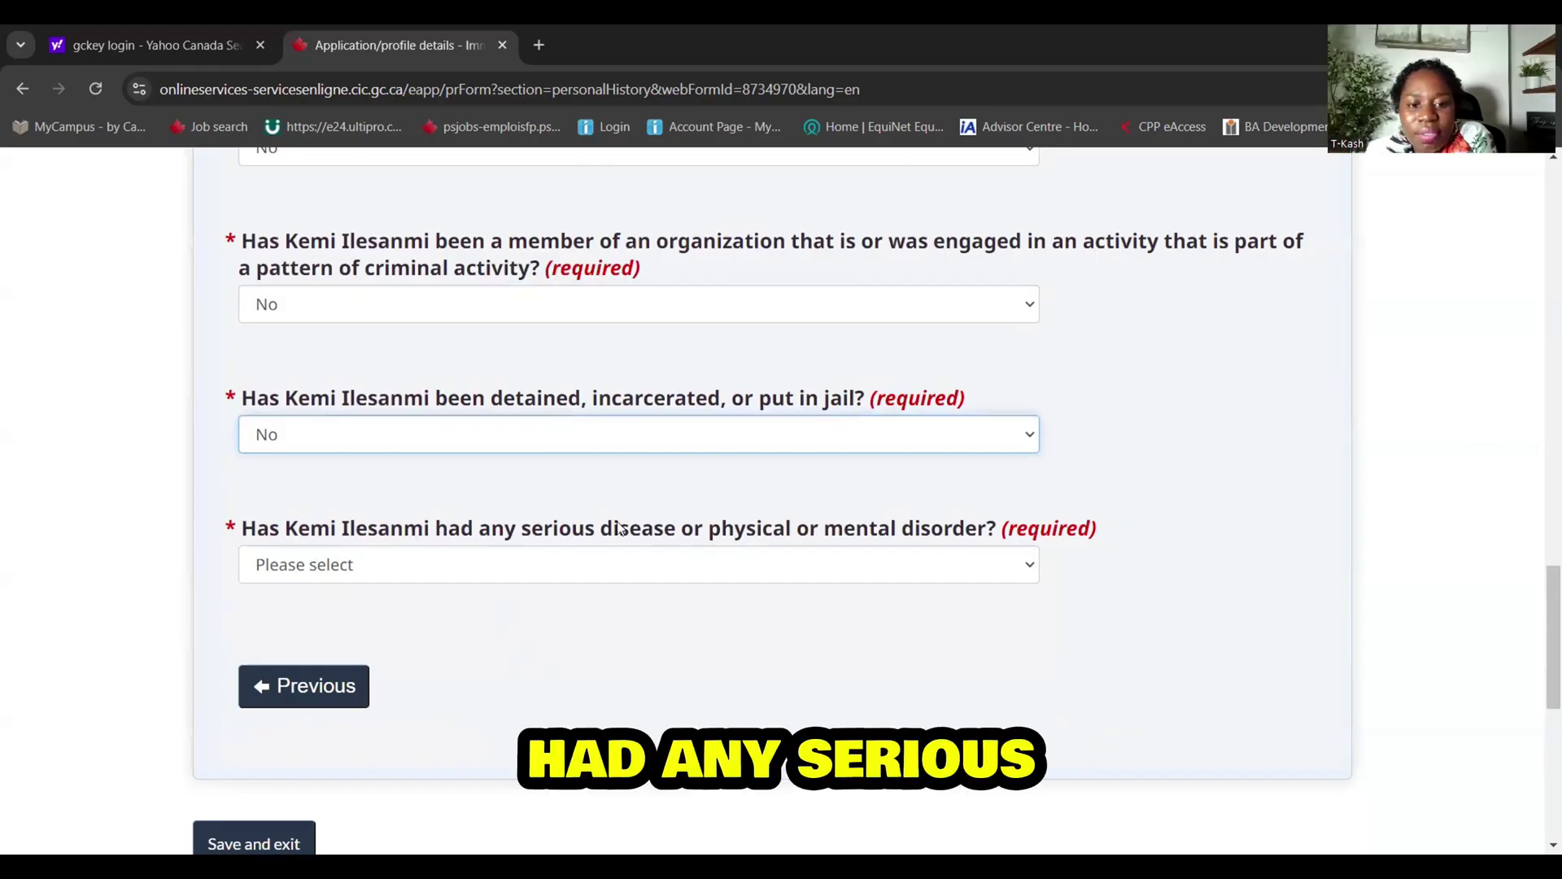
{"action": "left_click", "coordinate": [882, 569]}
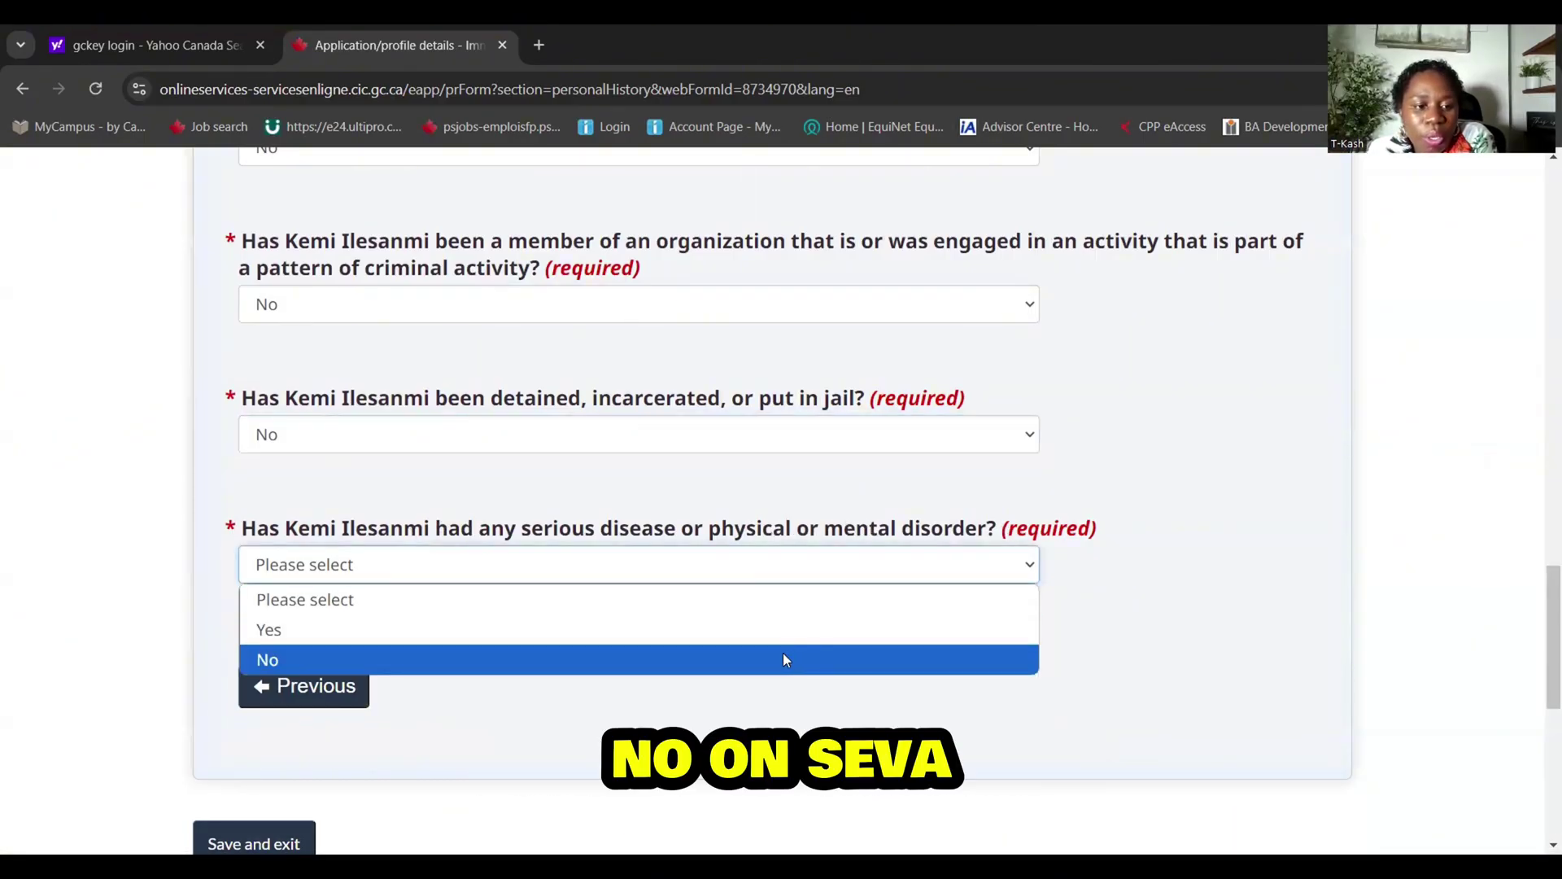
{"action": "left_click", "coordinate": [785, 658]}
{"action": "scroll", "coordinate": [777, 651], "scroll_direction": "down", "scroll_amount": 3}
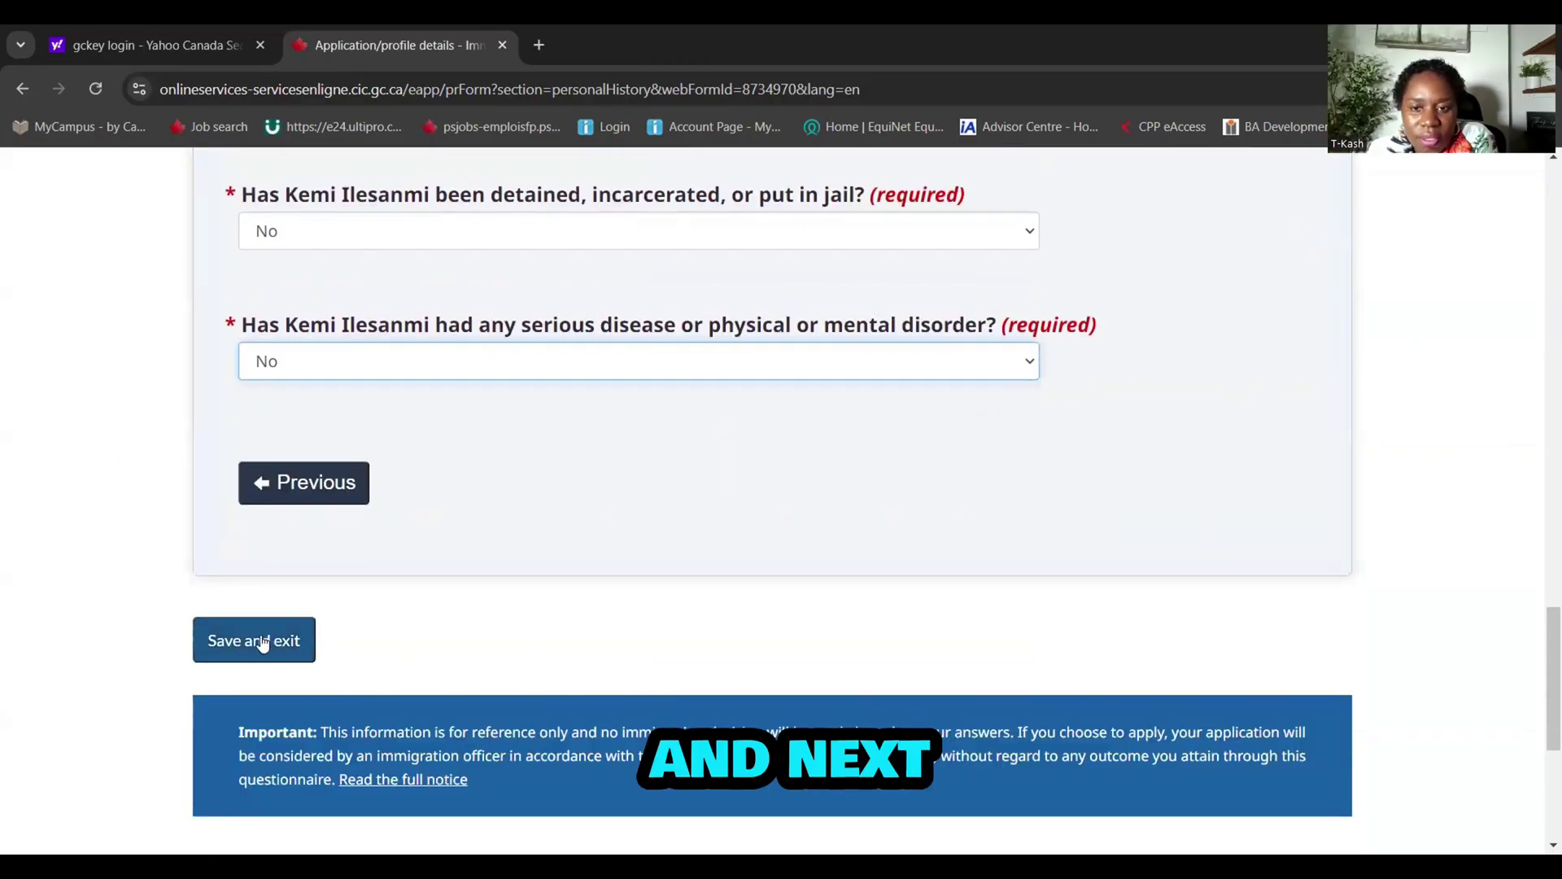
Save and exit the Personal history form to return to the list of application forms
{"action": "left_click", "coordinate": [261, 642]}
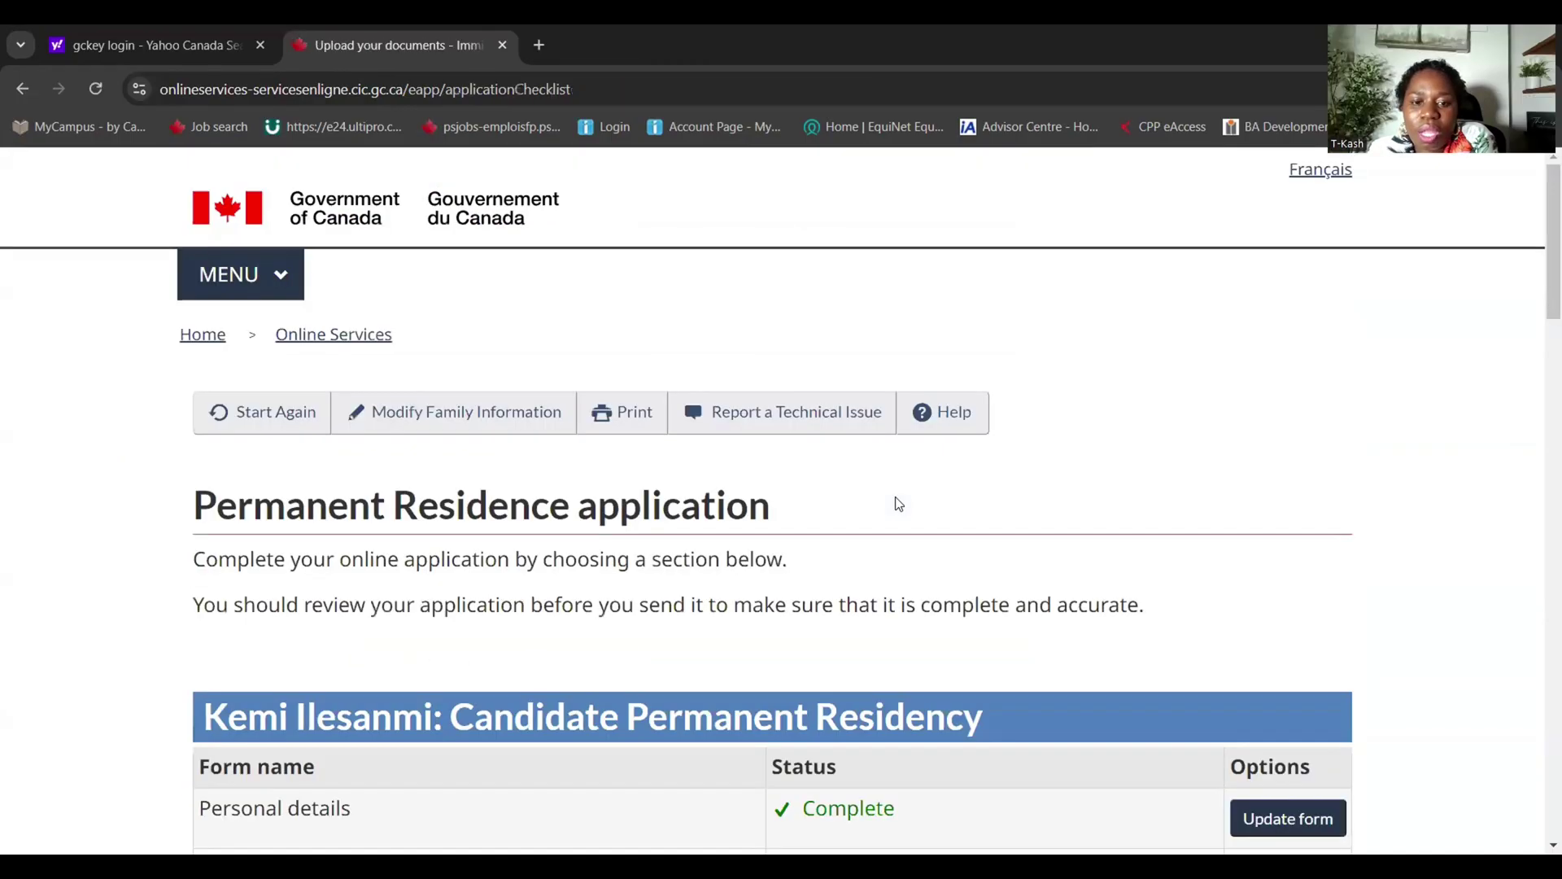
{"action": "scroll", "coordinate": [1090, 524], "scroll_direction": "down", "scroll_amount": 5}
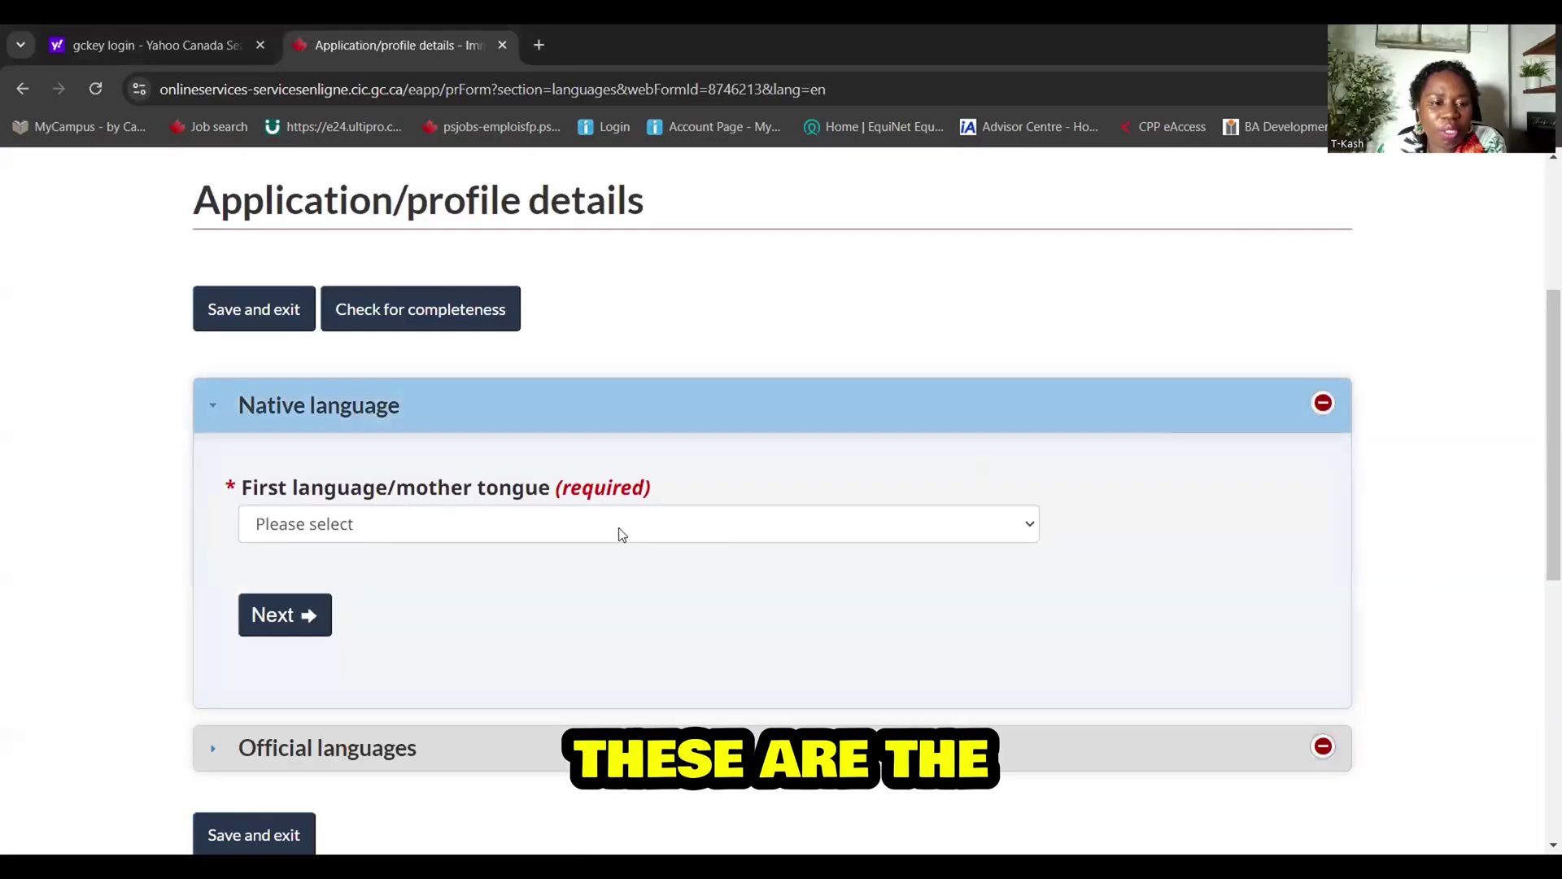
Set the first language/mother tongue to Yoruba and proceed to the Official languages section
{"action": "left_click", "coordinate": [614, 526]}
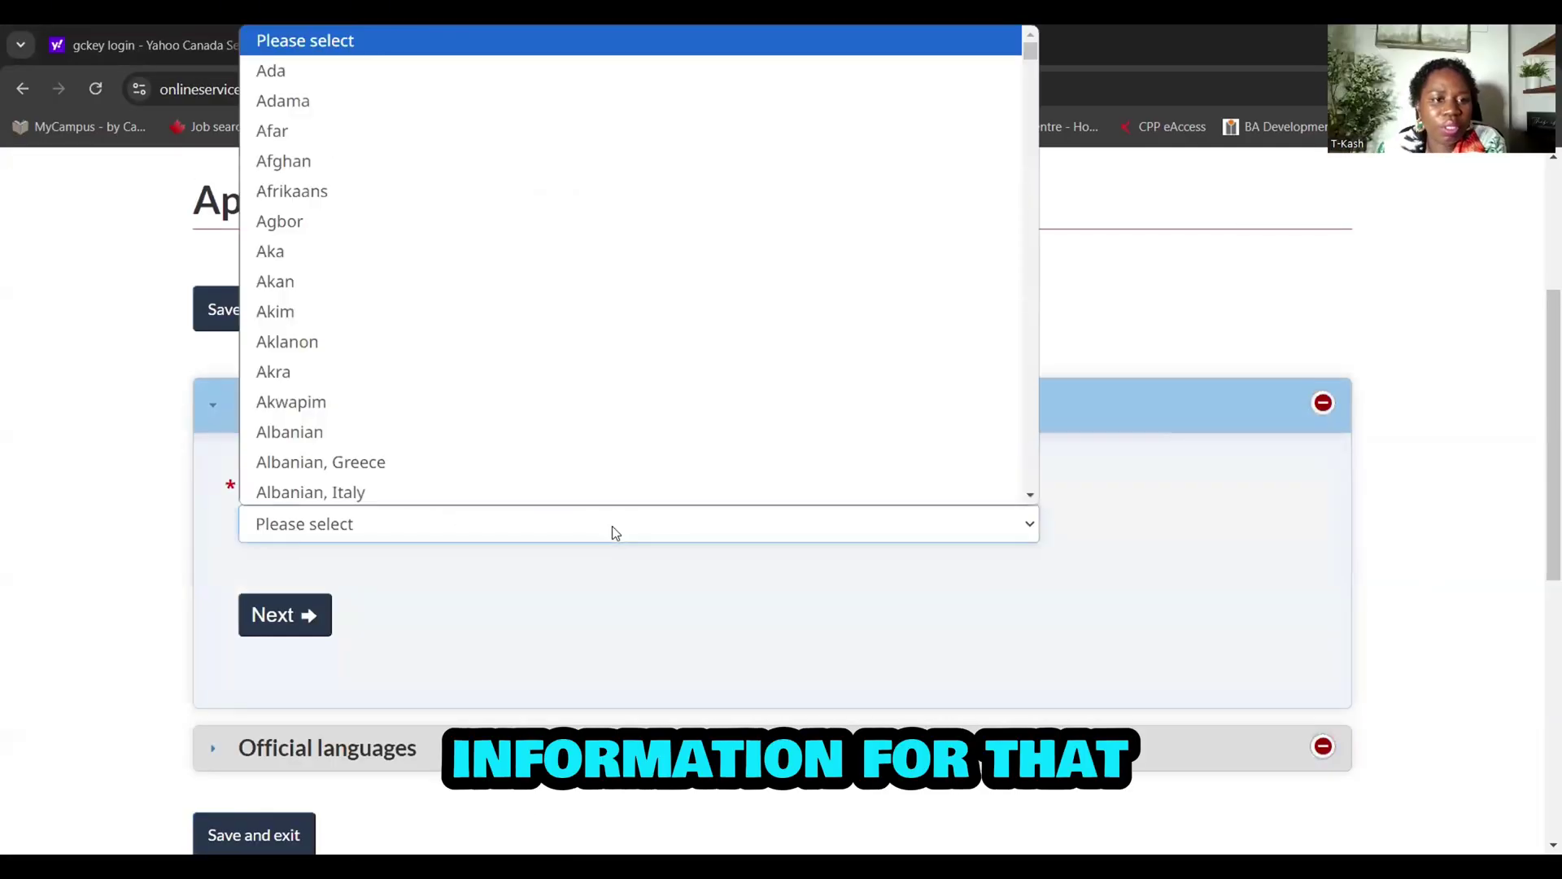
{"action": "key", "text": "y"}
{"action": "scroll", "coordinate": [618, 440], "scroll_direction": "down", "scroll_amount": 3}
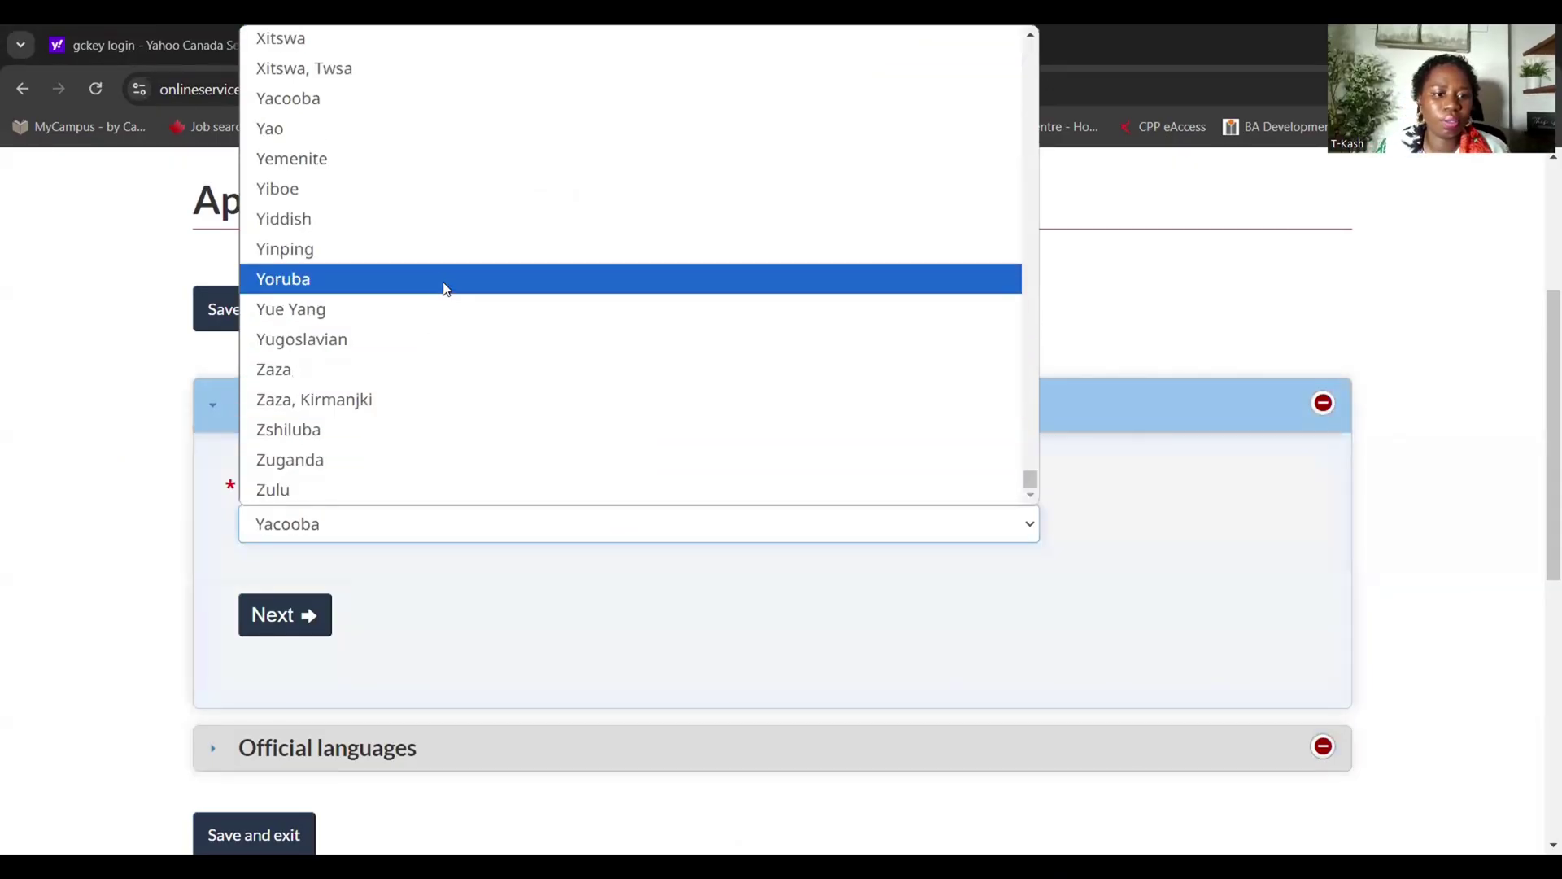
{"action": "left_click", "coordinate": [445, 280]}
{"action": "left_click", "coordinate": [289, 611]}
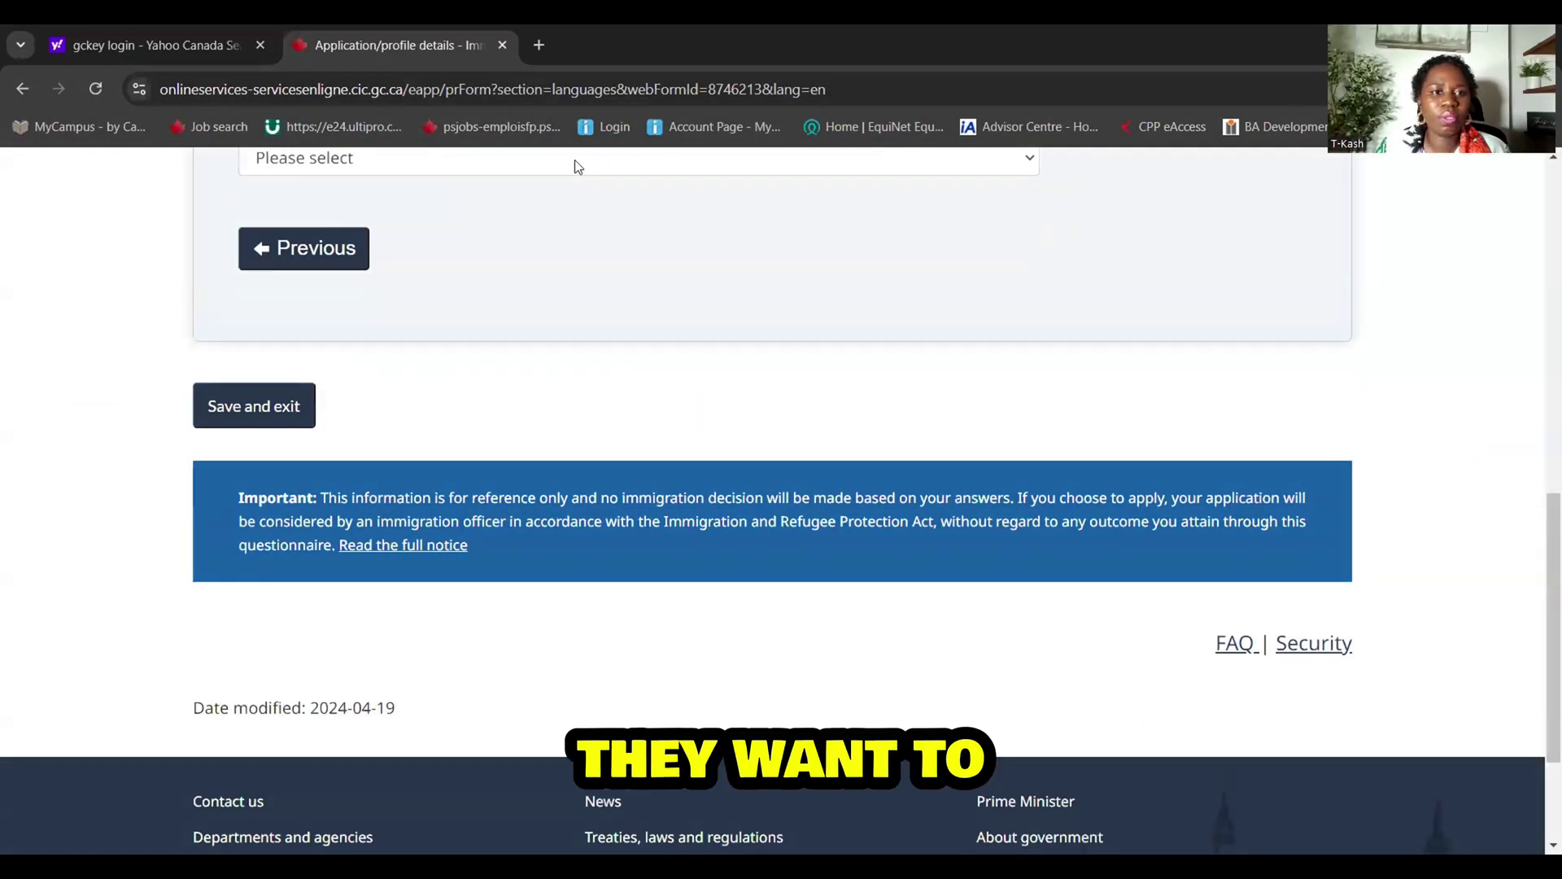
Answer English to the official languages question, and save and exit the languages form
{"action": "left_click", "coordinate": [574, 166]}
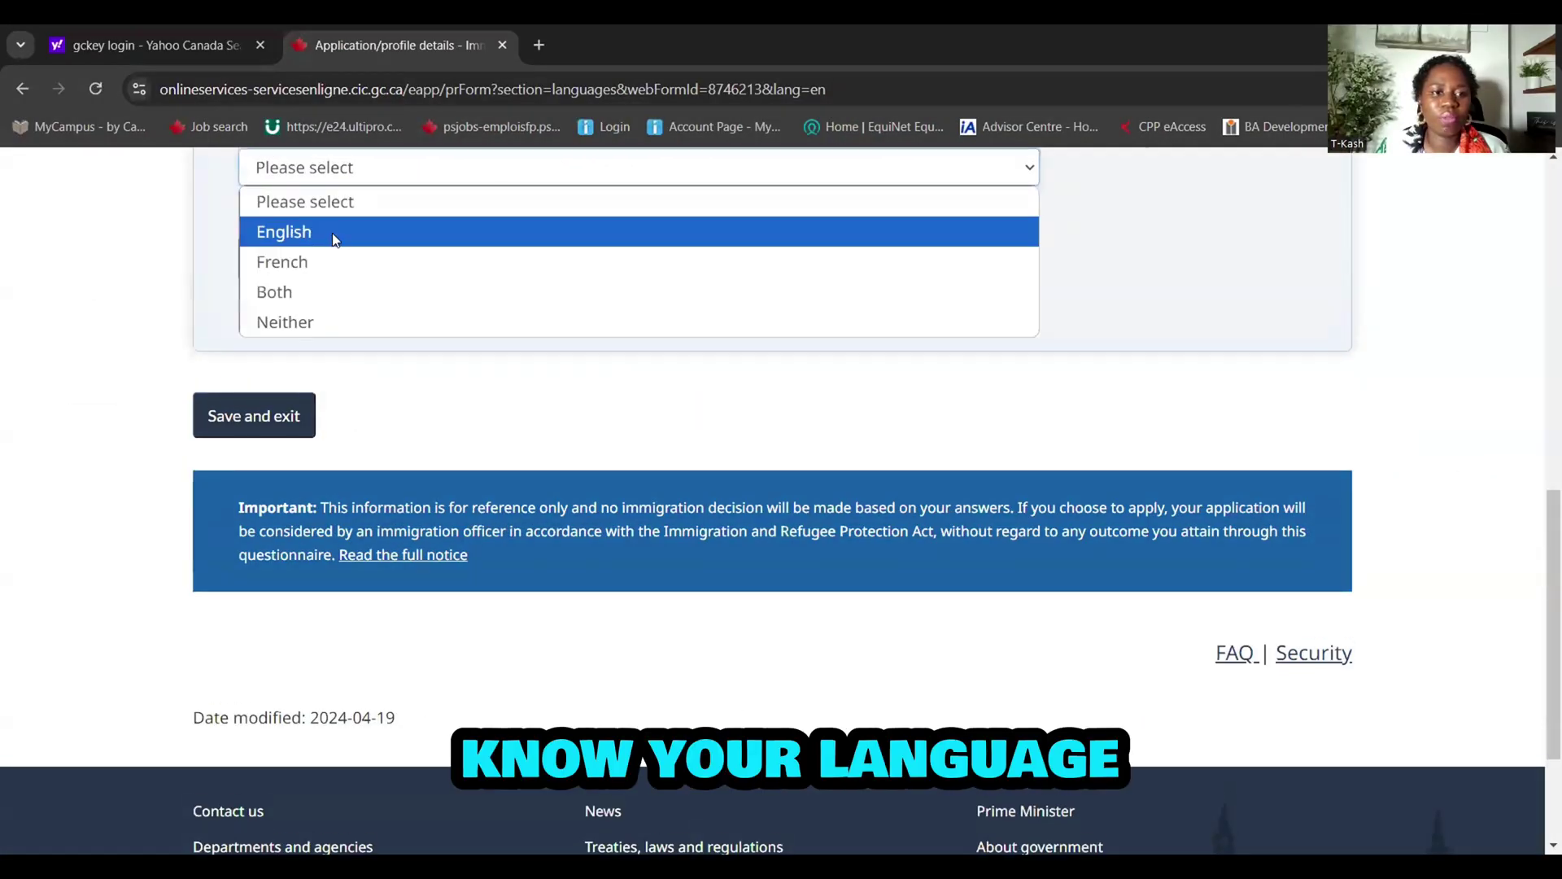
{"action": "left_click", "coordinate": [331, 232]}
{"action": "left_click", "coordinate": [266, 423]}
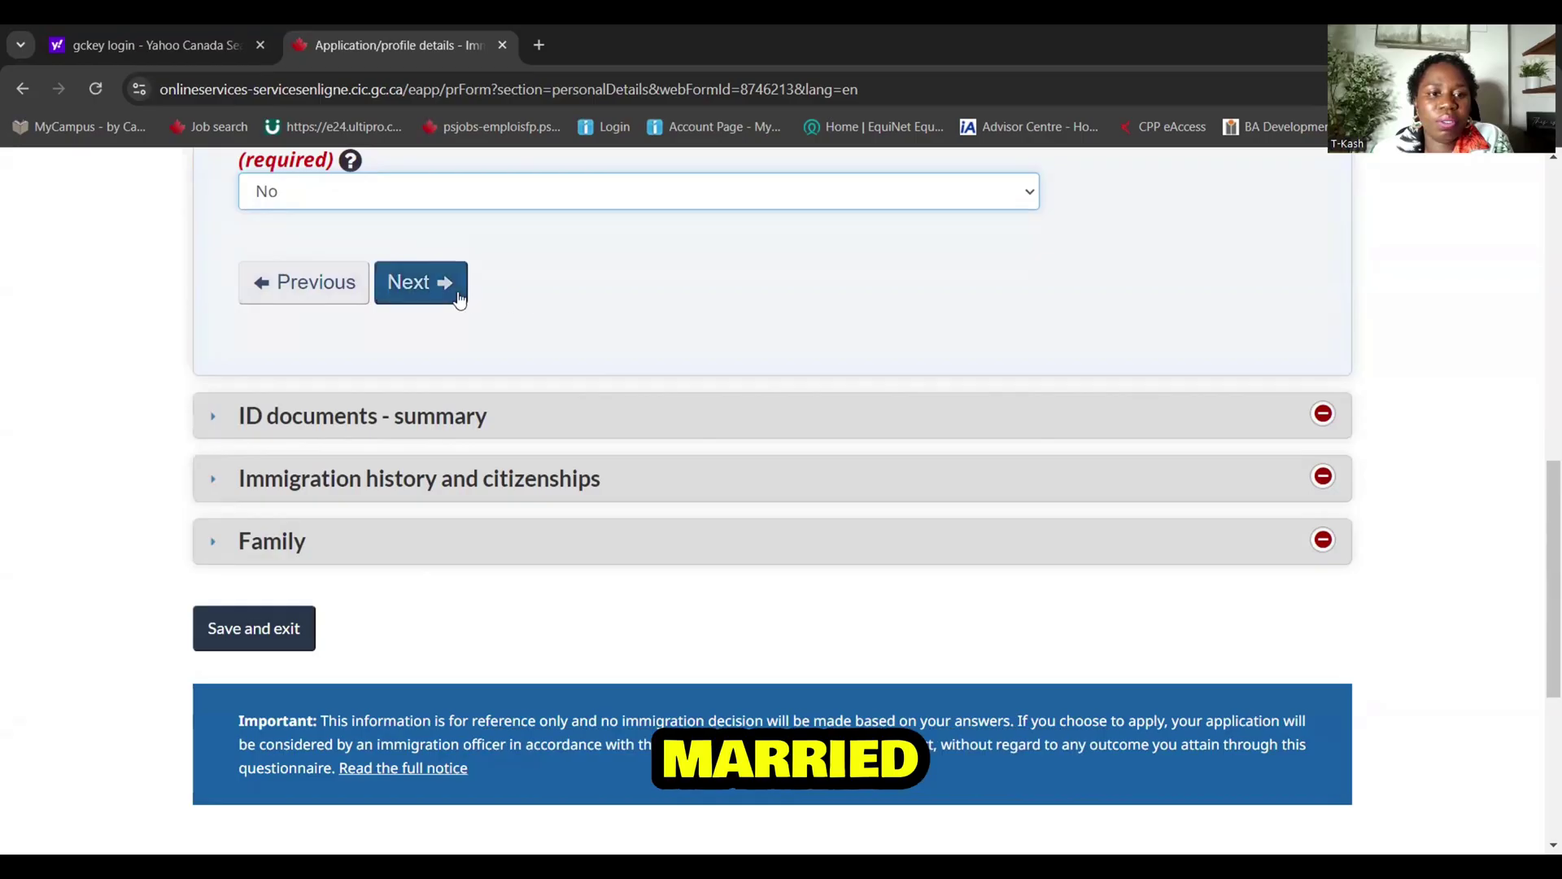
Proceed to the ID documents section of the Personal details form and open the answer choices of its first unanswered question
{"action": "left_click", "coordinate": [483, 293]}
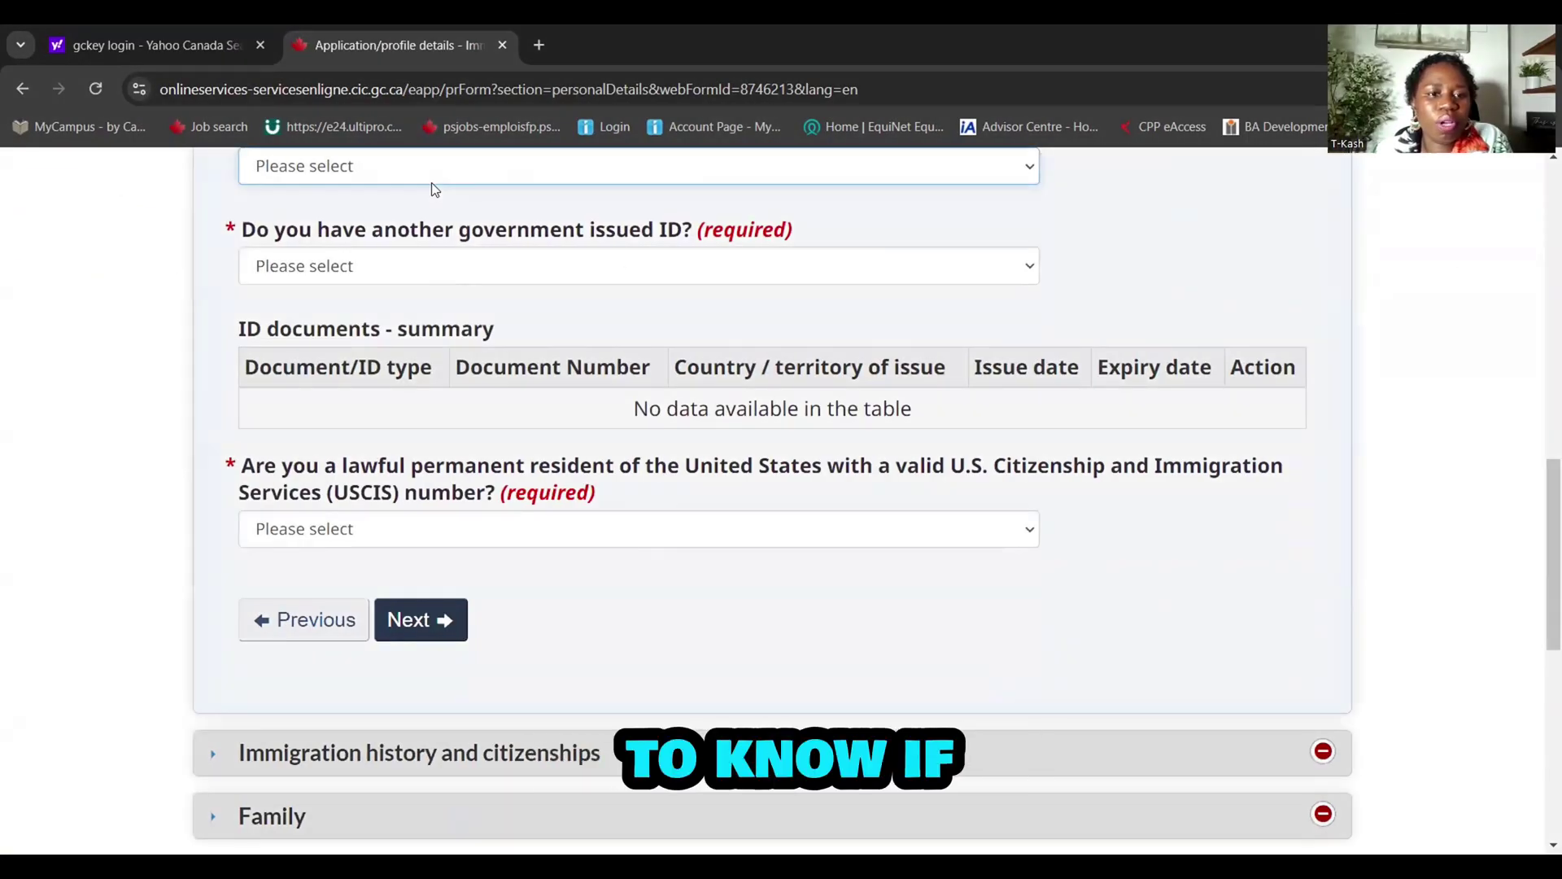
{"action": "left_click", "coordinate": [488, 169]}
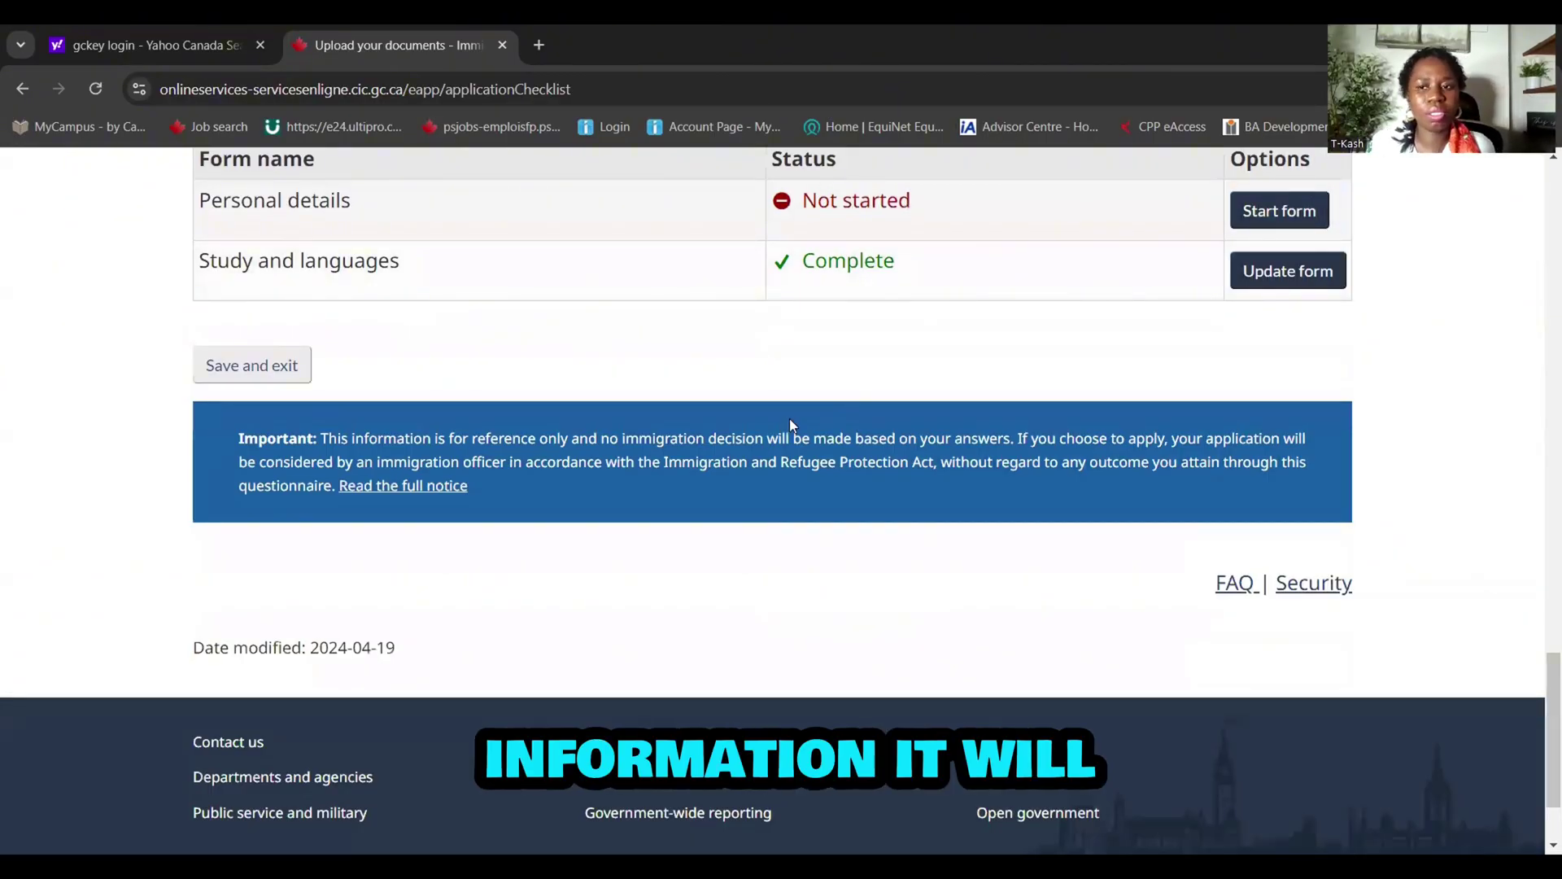
Start the biological child's Personal details form and look over the Names section and the remaining sections
{"action": "left_click", "coordinate": [1259, 218]}
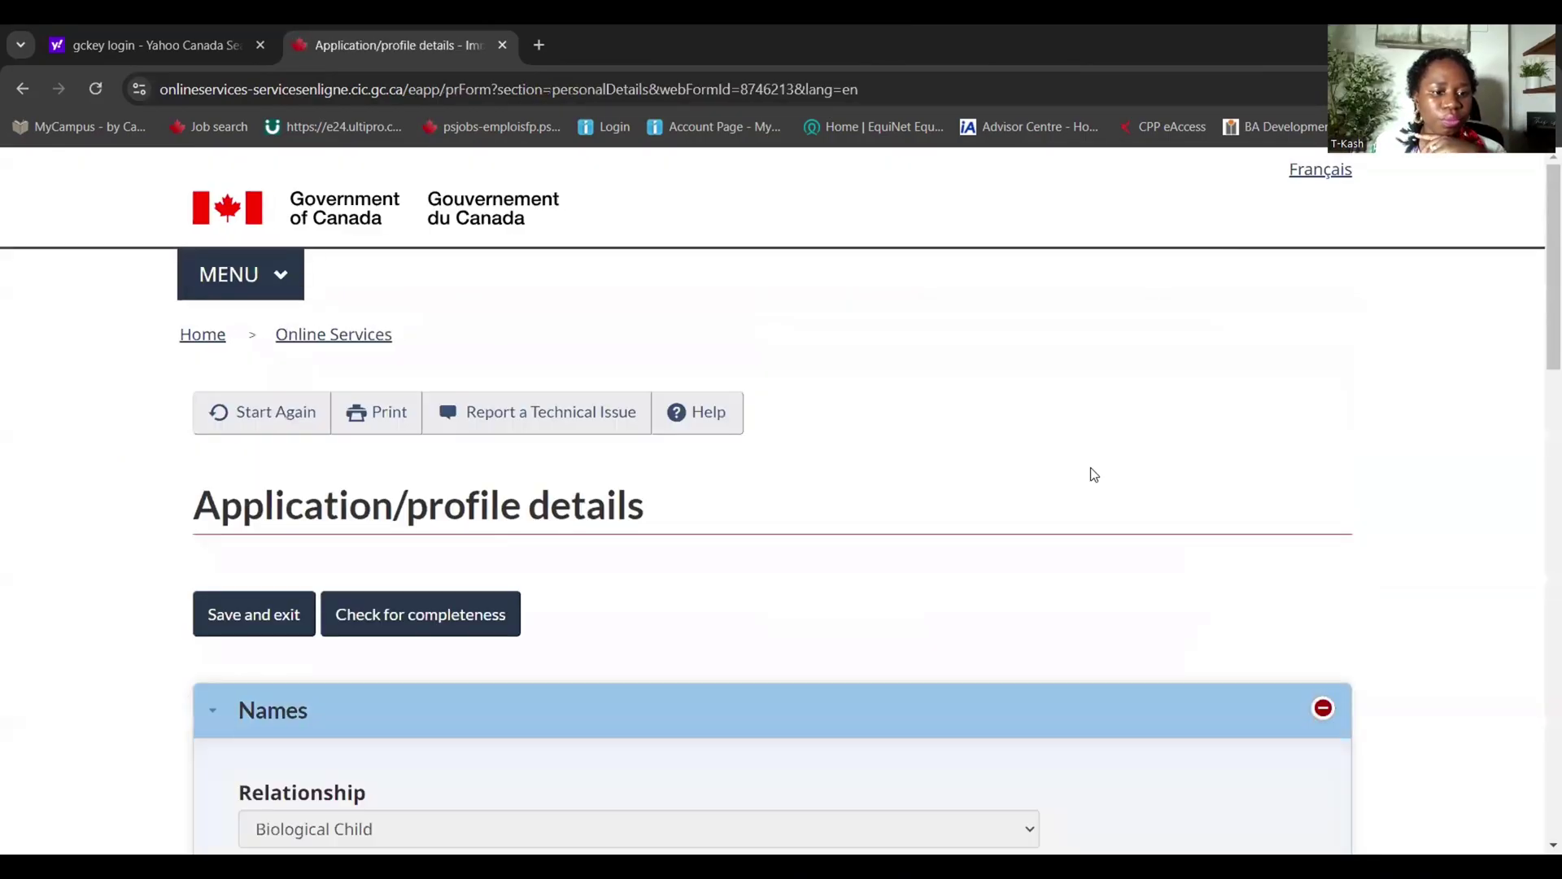
{"action": "scroll", "coordinate": [985, 500], "scroll_direction": "down", "scroll_amount": 1}
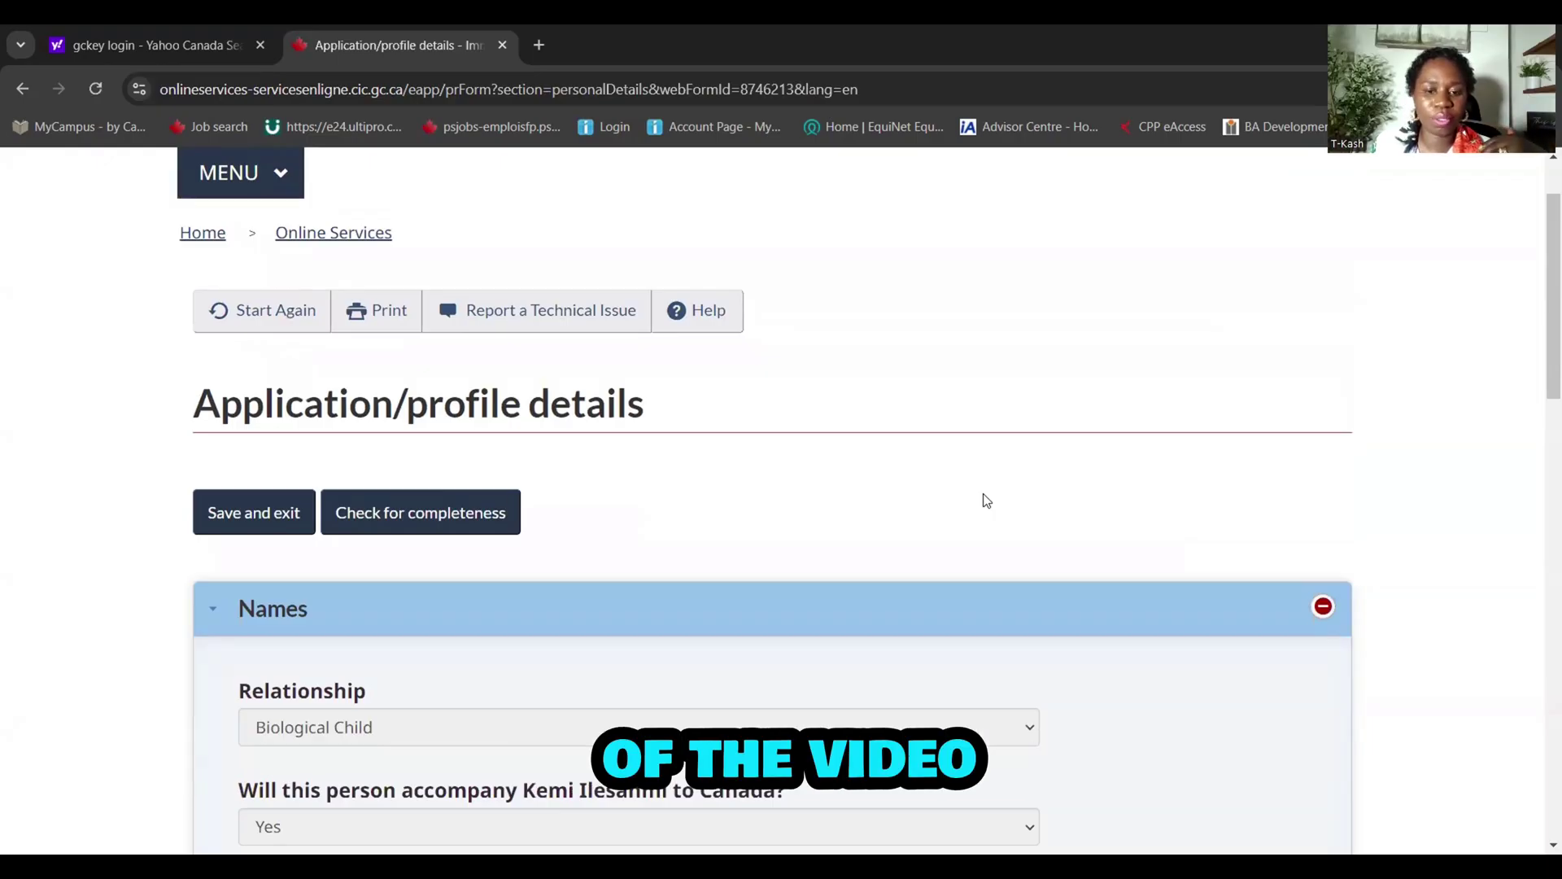
{"action": "scroll", "coordinate": [986, 499], "scroll_direction": "down", "scroll_amount": 3}
{"action": "scroll", "coordinate": [984, 498], "scroll_direction": "down", "scroll_amount": 3}
{"action": "scroll", "coordinate": [984, 498], "scroll_direction": "down", "scroll_amount": 5}
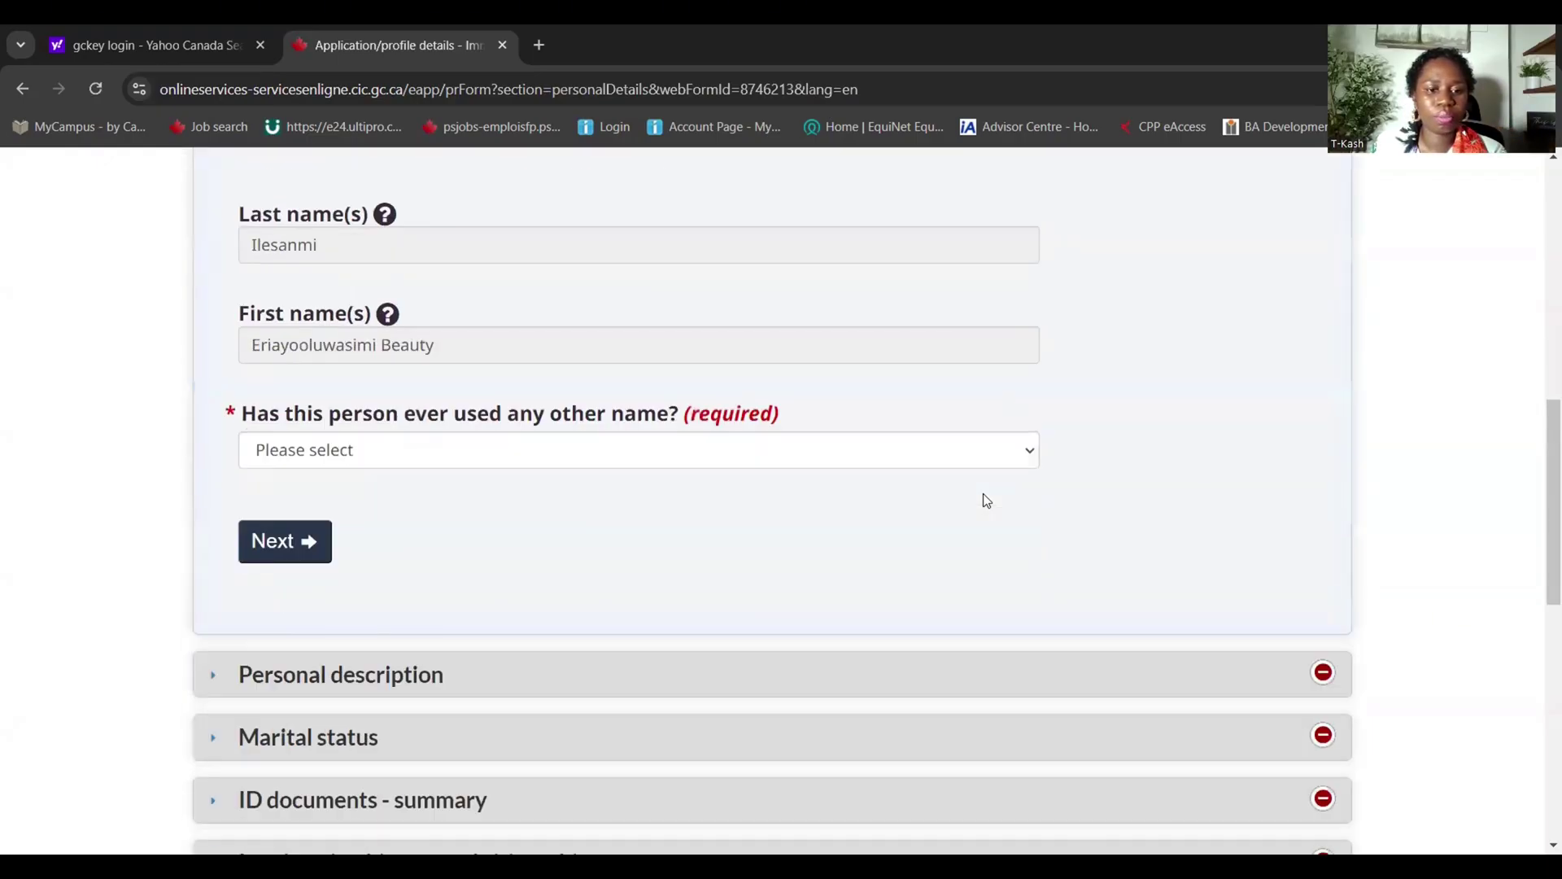
{"action": "scroll", "coordinate": [983, 495], "scroll_direction": "down", "scroll_amount": 2}
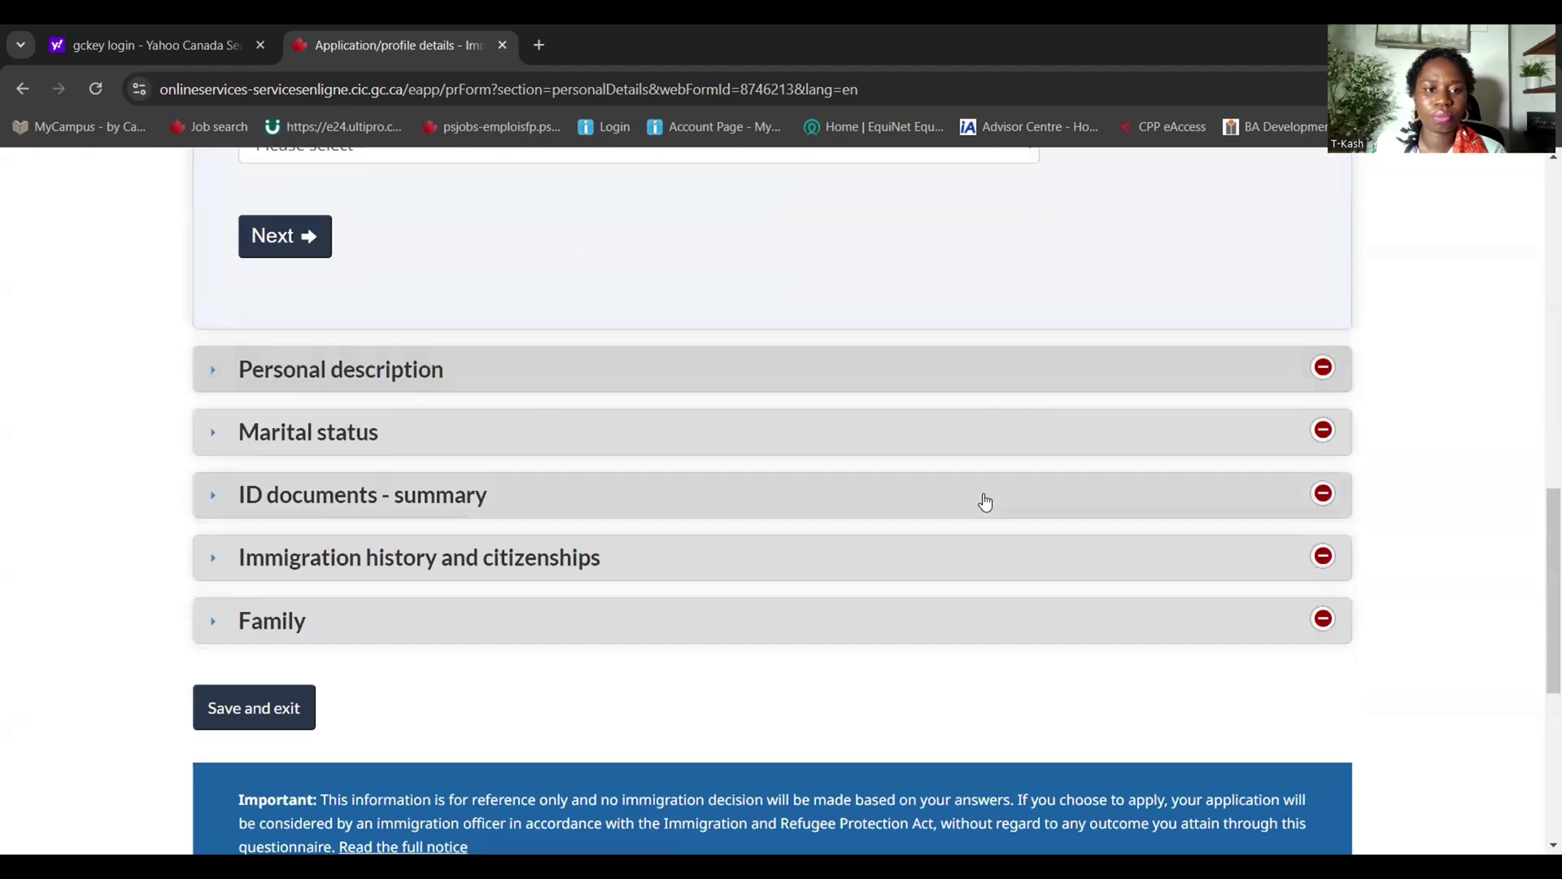
{"action": "scroll", "coordinate": [985, 499], "scroll_direction": "down", "scroll_amount": 1}
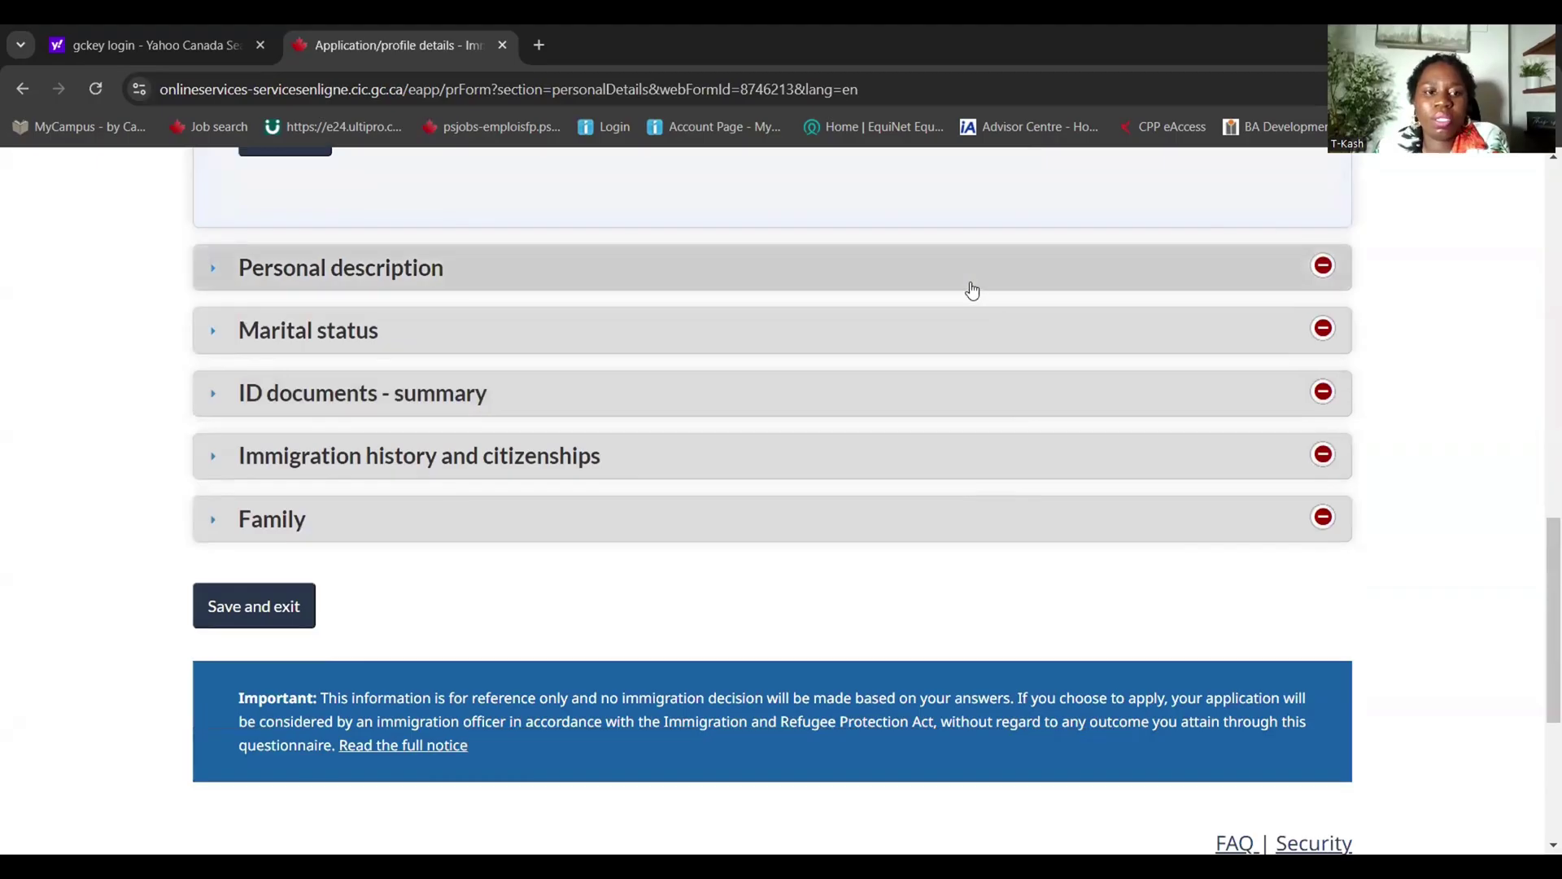
Open the child's Personal description section and set the country of birth to Nigeria
{"action": "left_click", "coordinate": [913, 283]}
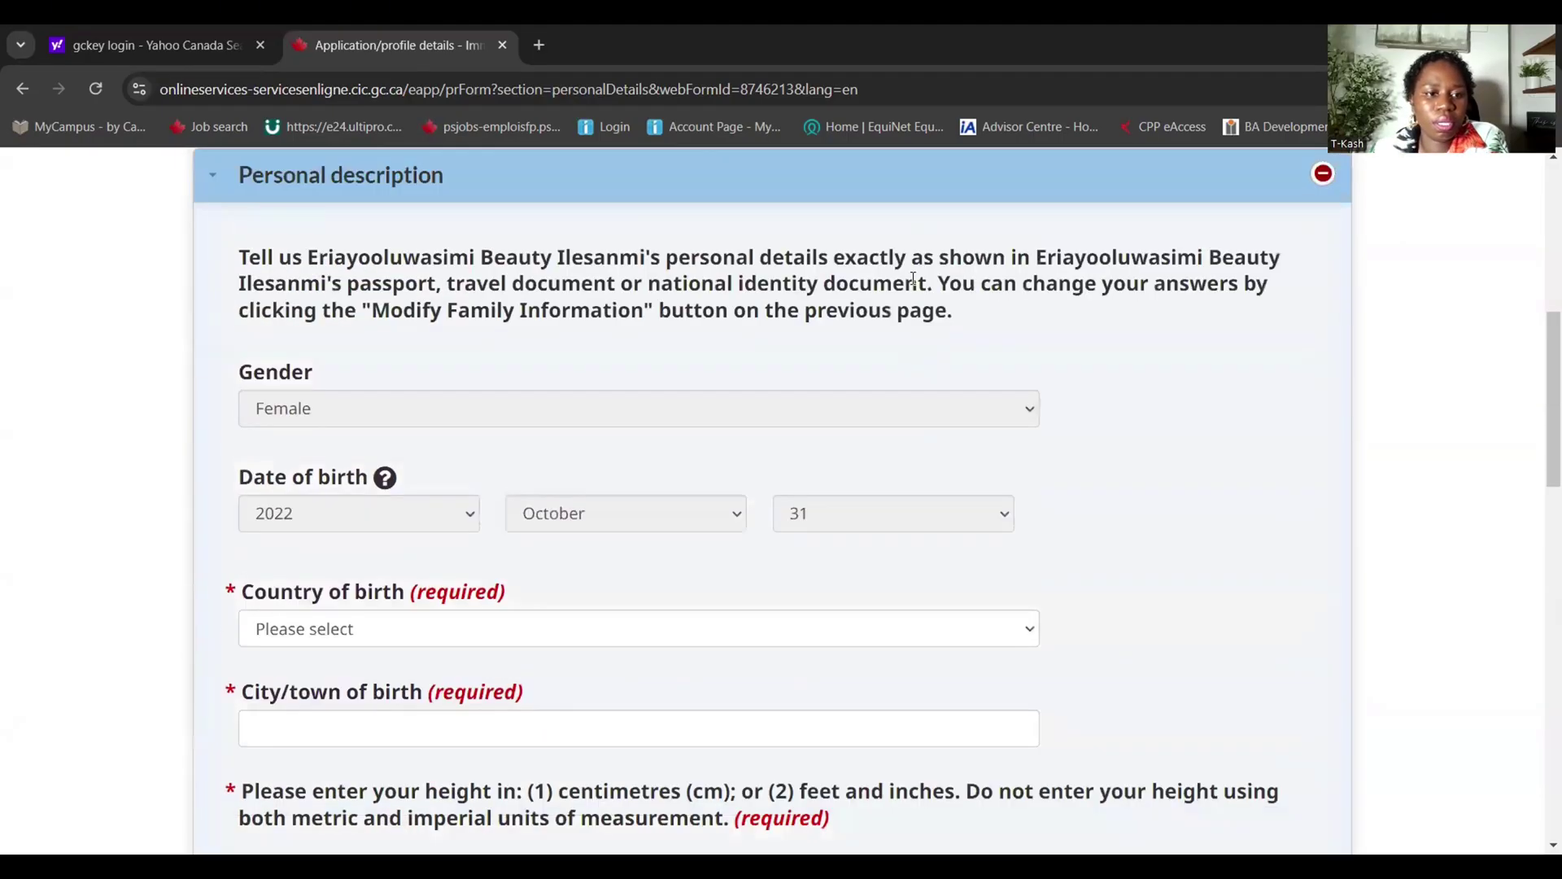
{"action": "scroll", "coordinate": [913, 279], "scroll_direction": "down", "scroll_amount": 1}
{"action": "scroll", "coordinate": [914, 284], "scroll_direction": "down", "scroll_amount": 1}
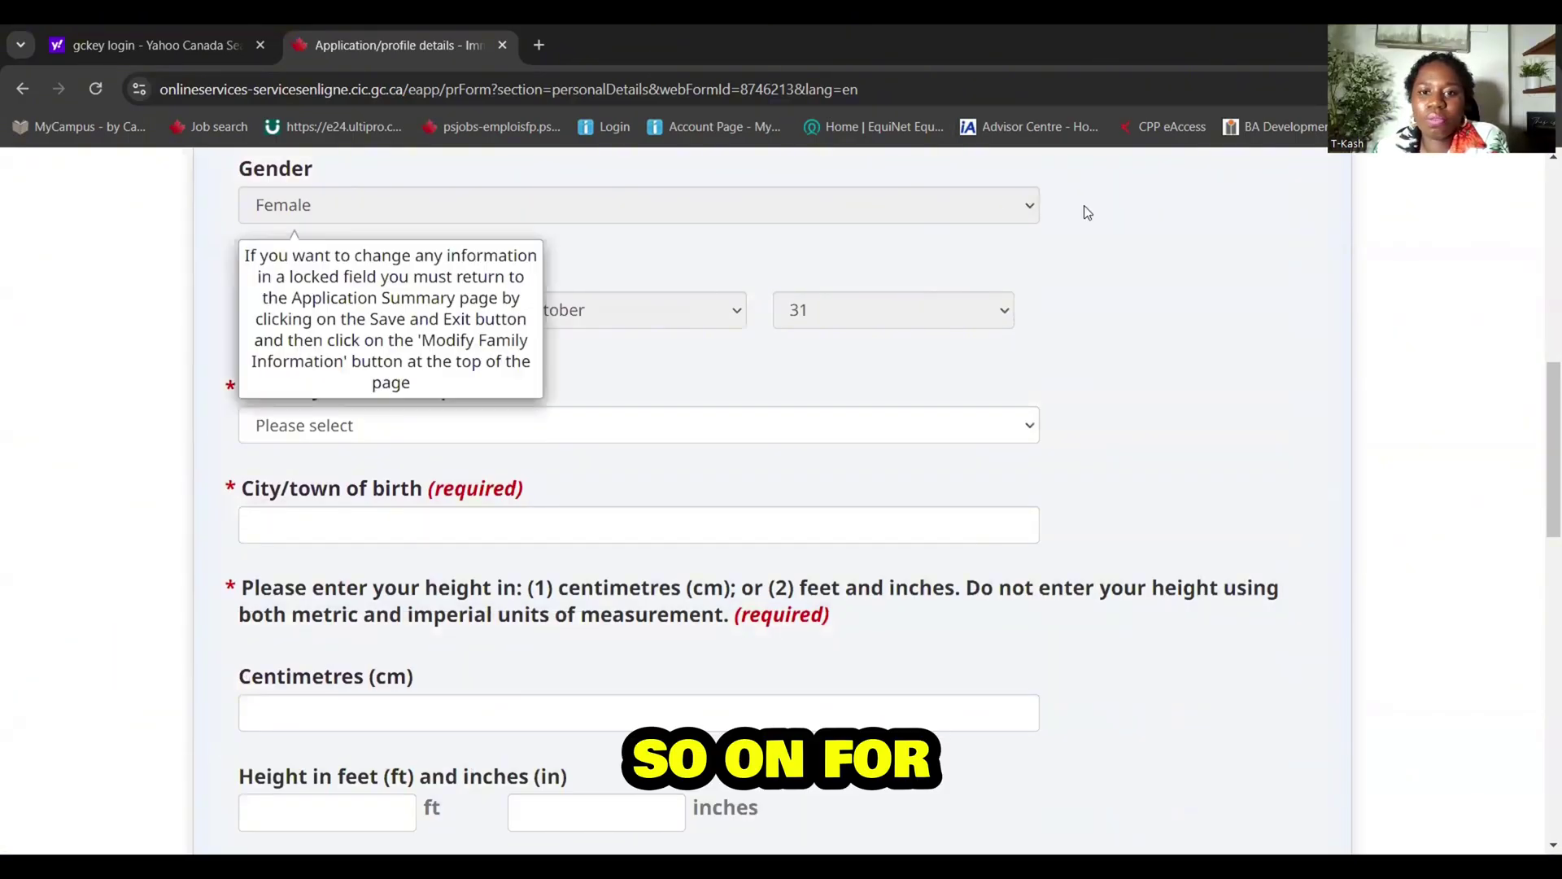
{"action": "left_click", "coordinate": [383, 431]}
{"action": "key", "text": "n"}
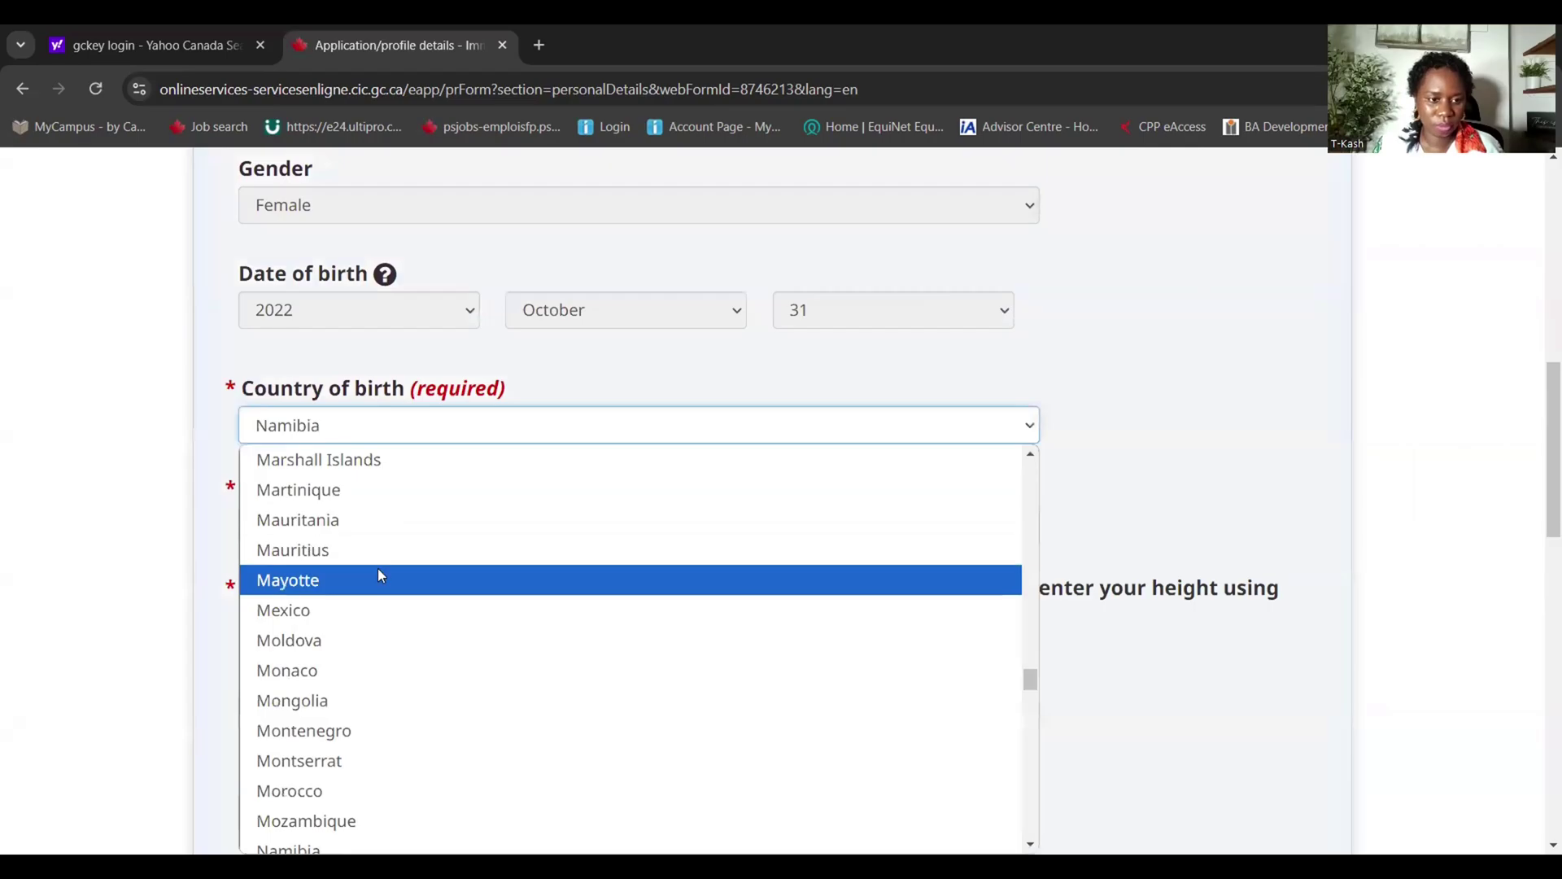
{"action": "scroll", "coordinate": [378, 579], "scroll_direction": "down", "scroll_amount": 5}
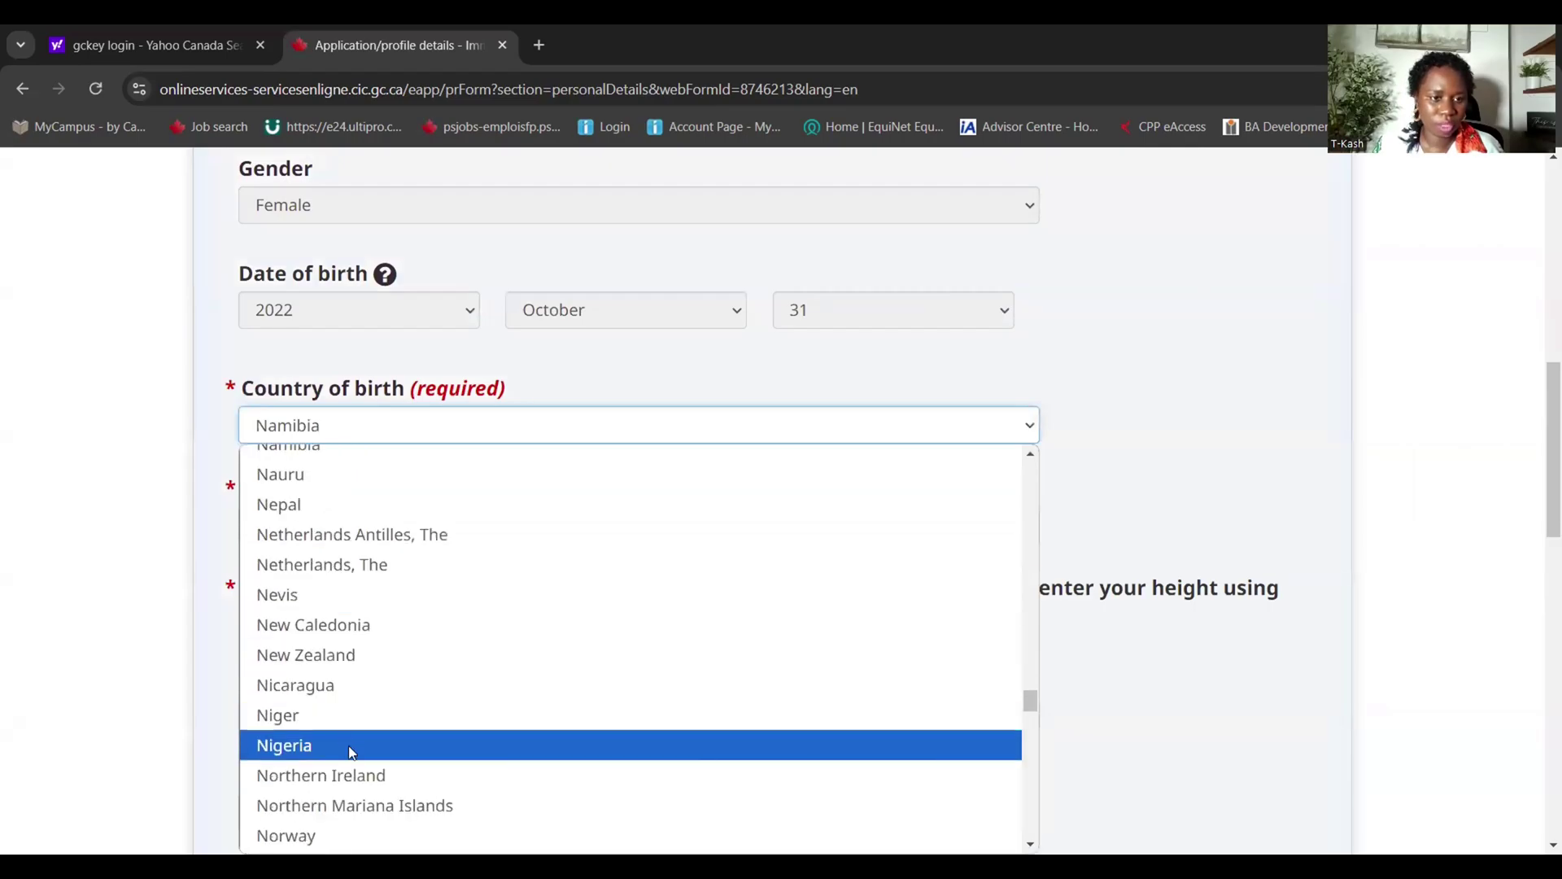
{"action": "left_click", "coordinate": [349, 744]}
Enter Abuja as the child's city of birth and 130 cm as the height
{"action": "left_click", "coordinate": [361, 524]}
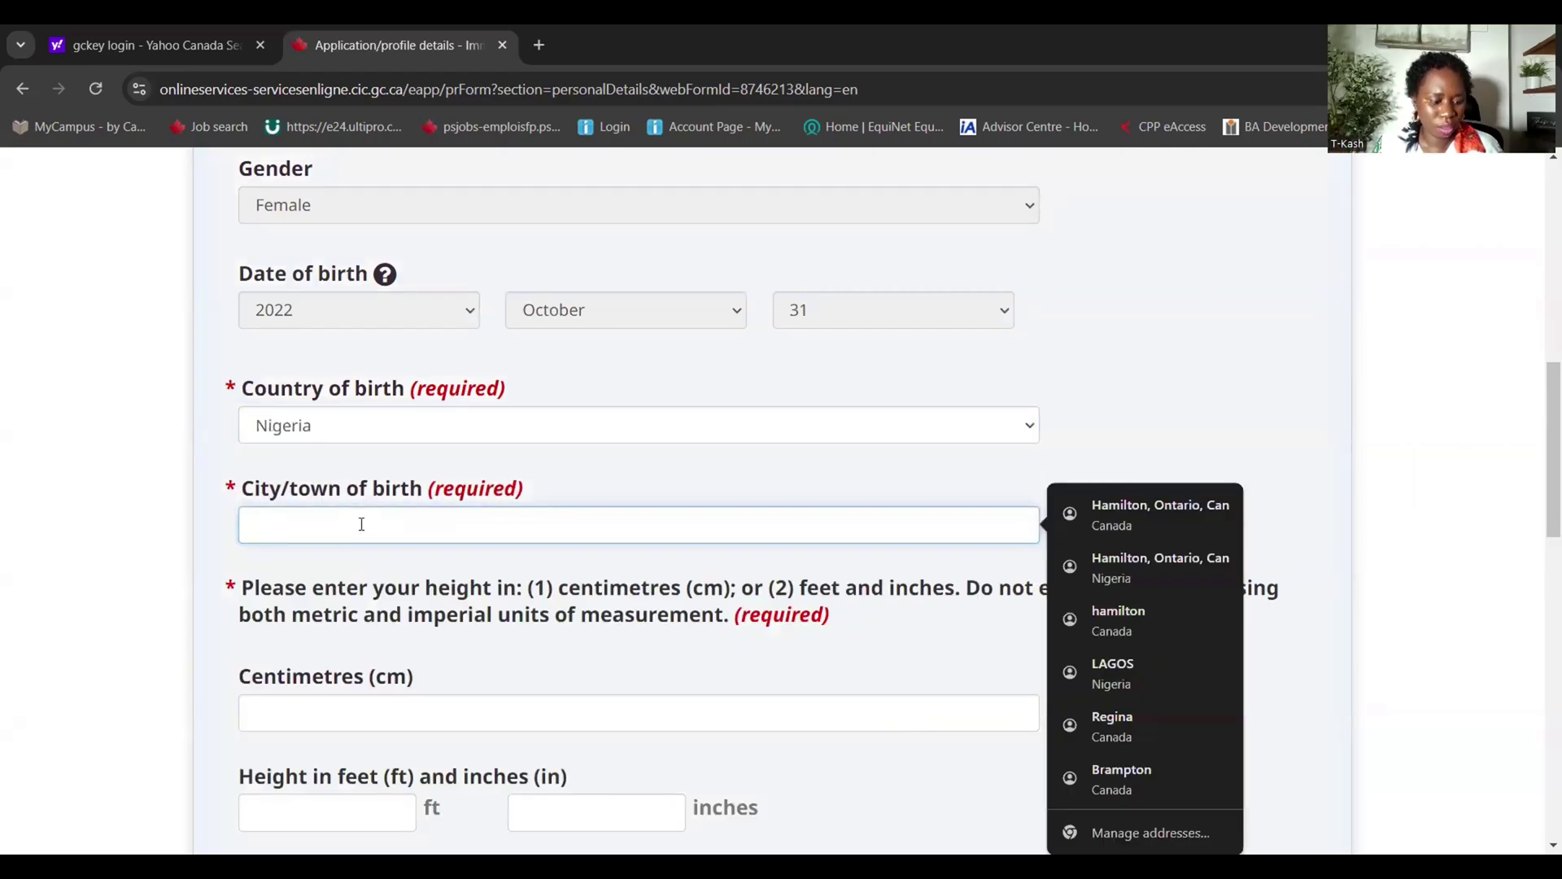
{"action": "type", "text": "Abuja"}
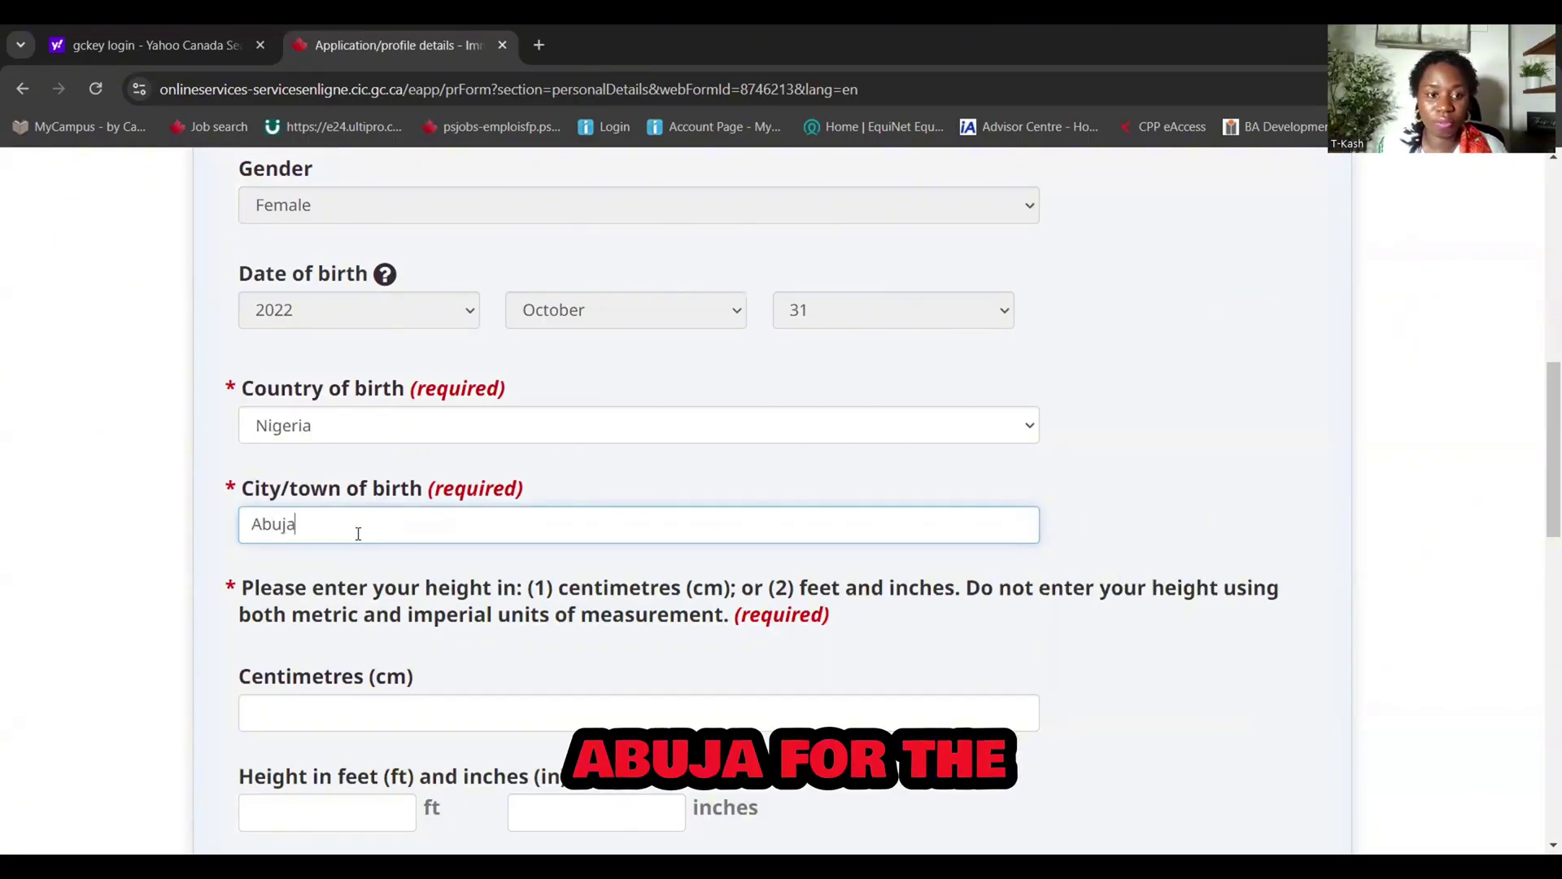
{"action": "left_click", "coordinate": [319, 711]}
{"action": "type", "text": "130"}
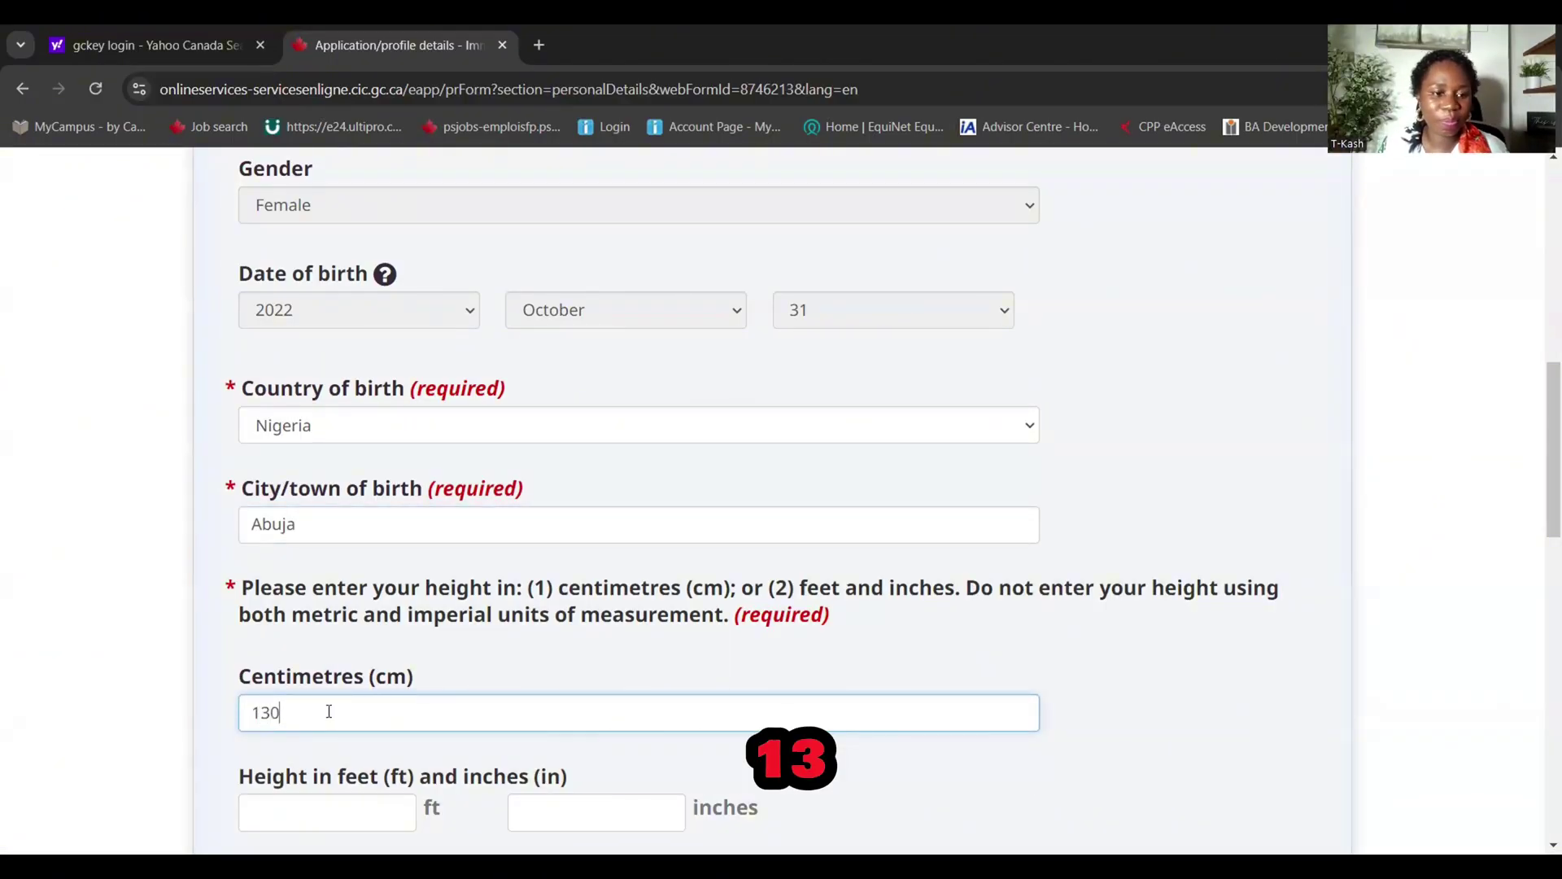
Set the child's eye colour to Black and proceed to the next section
{"action": "scroll", "coordinate": [326, 711], "scroll_direction": "down", "scroll_amount": 1}
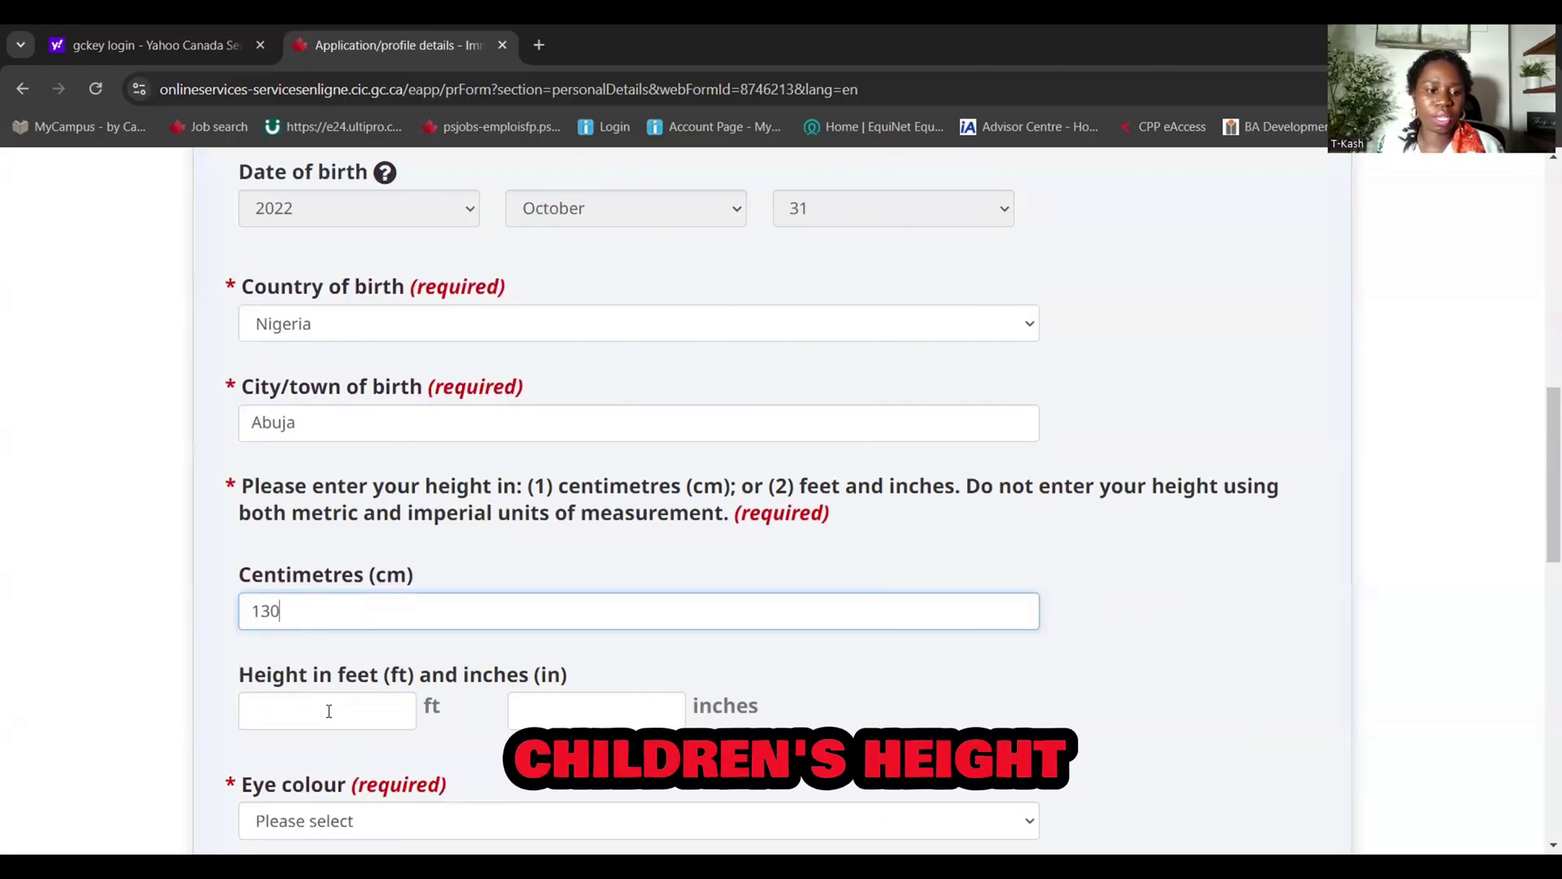
{"action": "scroll", "coordinate": [328, 711], "scroll_direction": "down", "scroll_amount": 1}
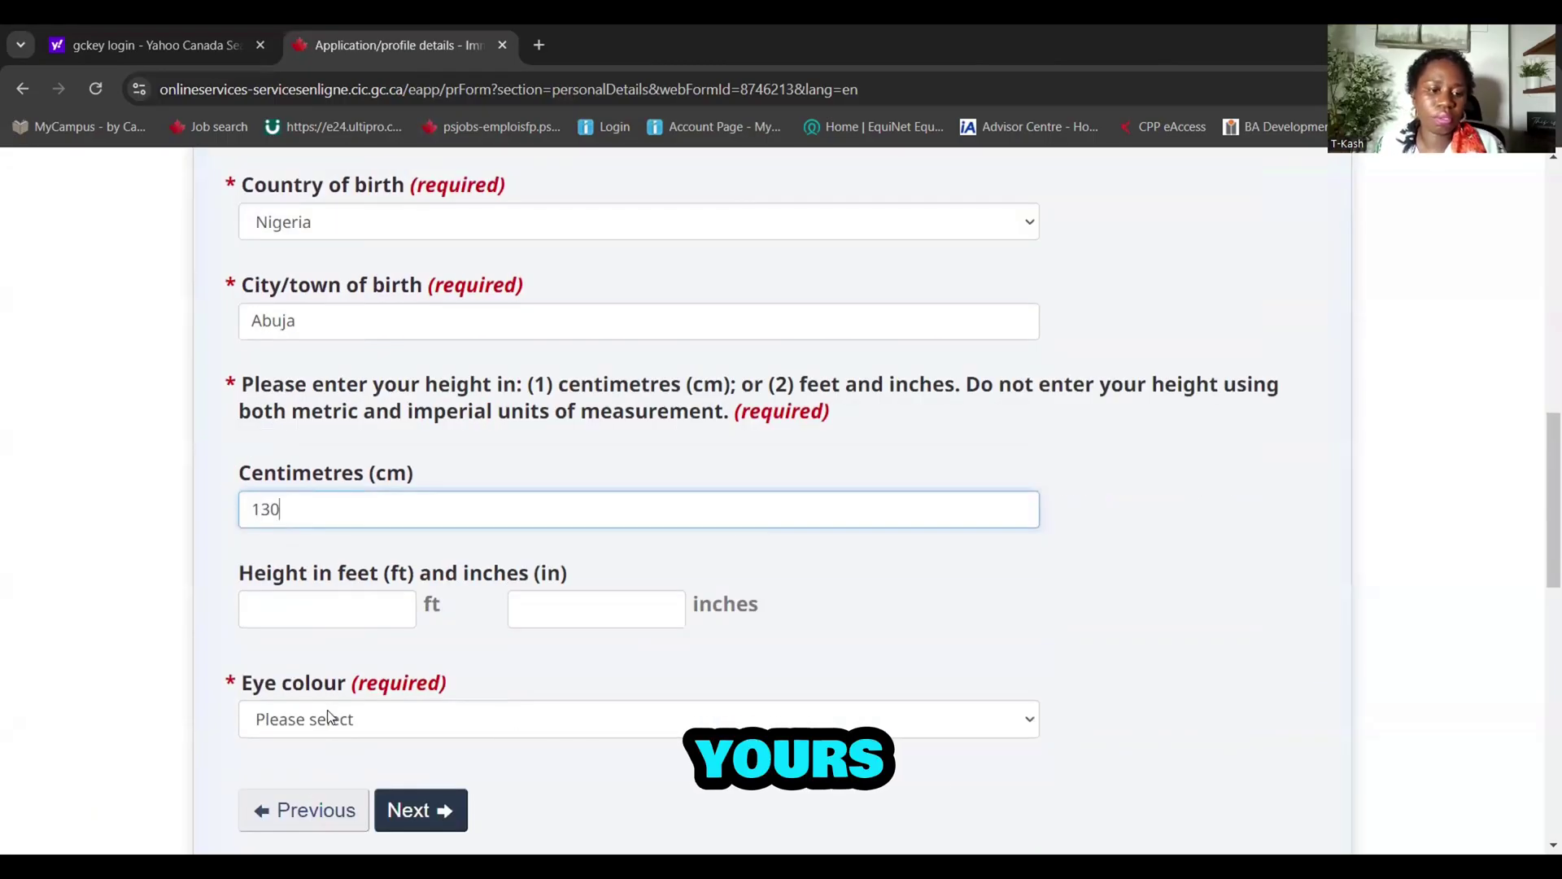
{"action": "left_click", "coordinate": [326, 720]}
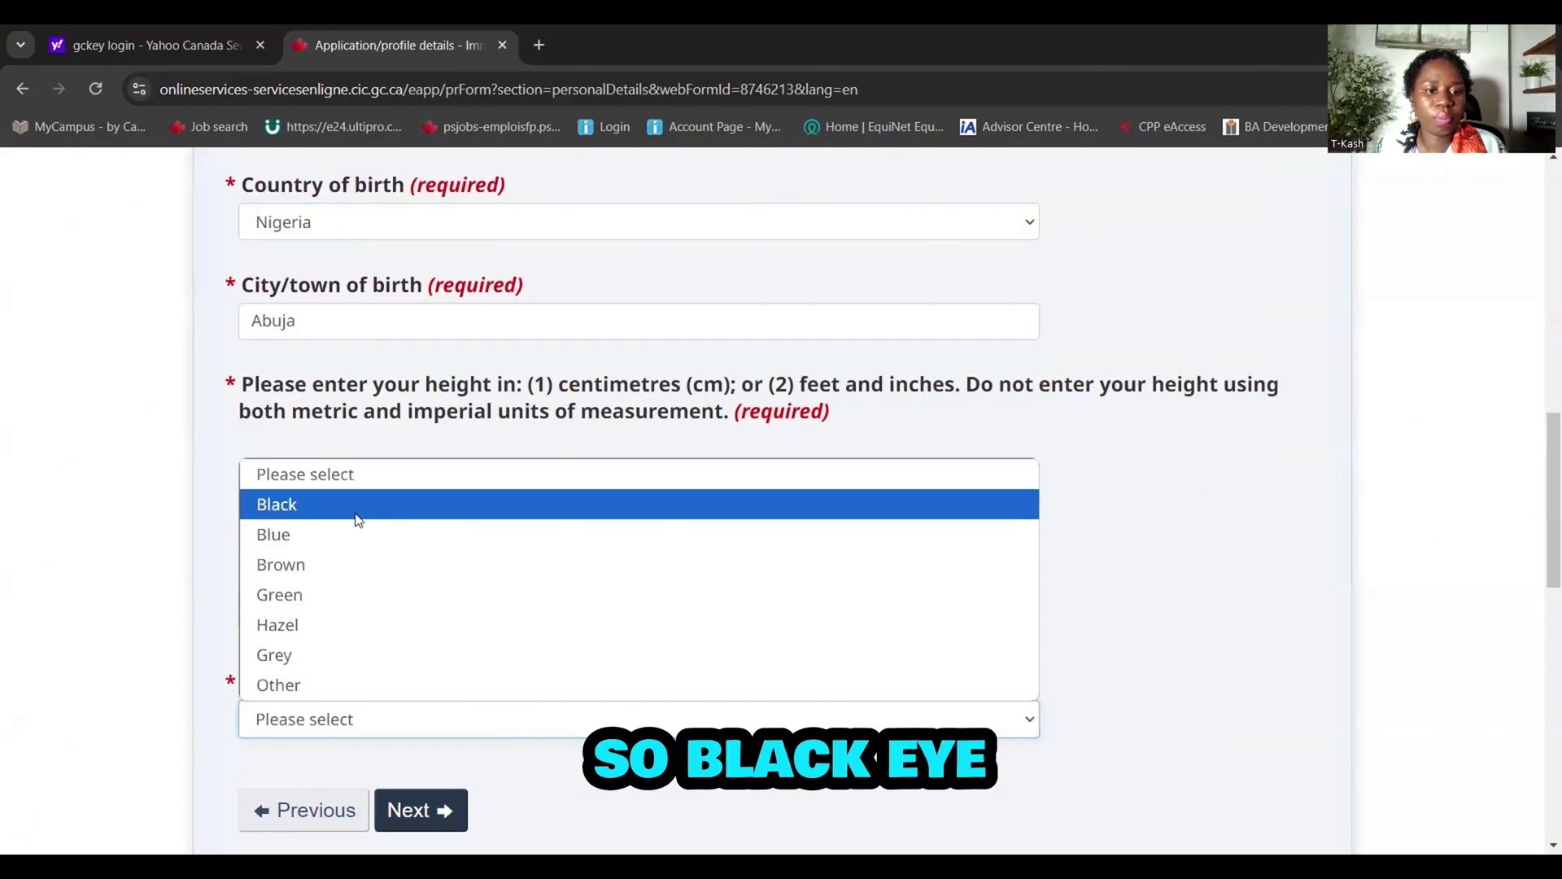
{"action": "left_click", "coordinate": [356, 509]}
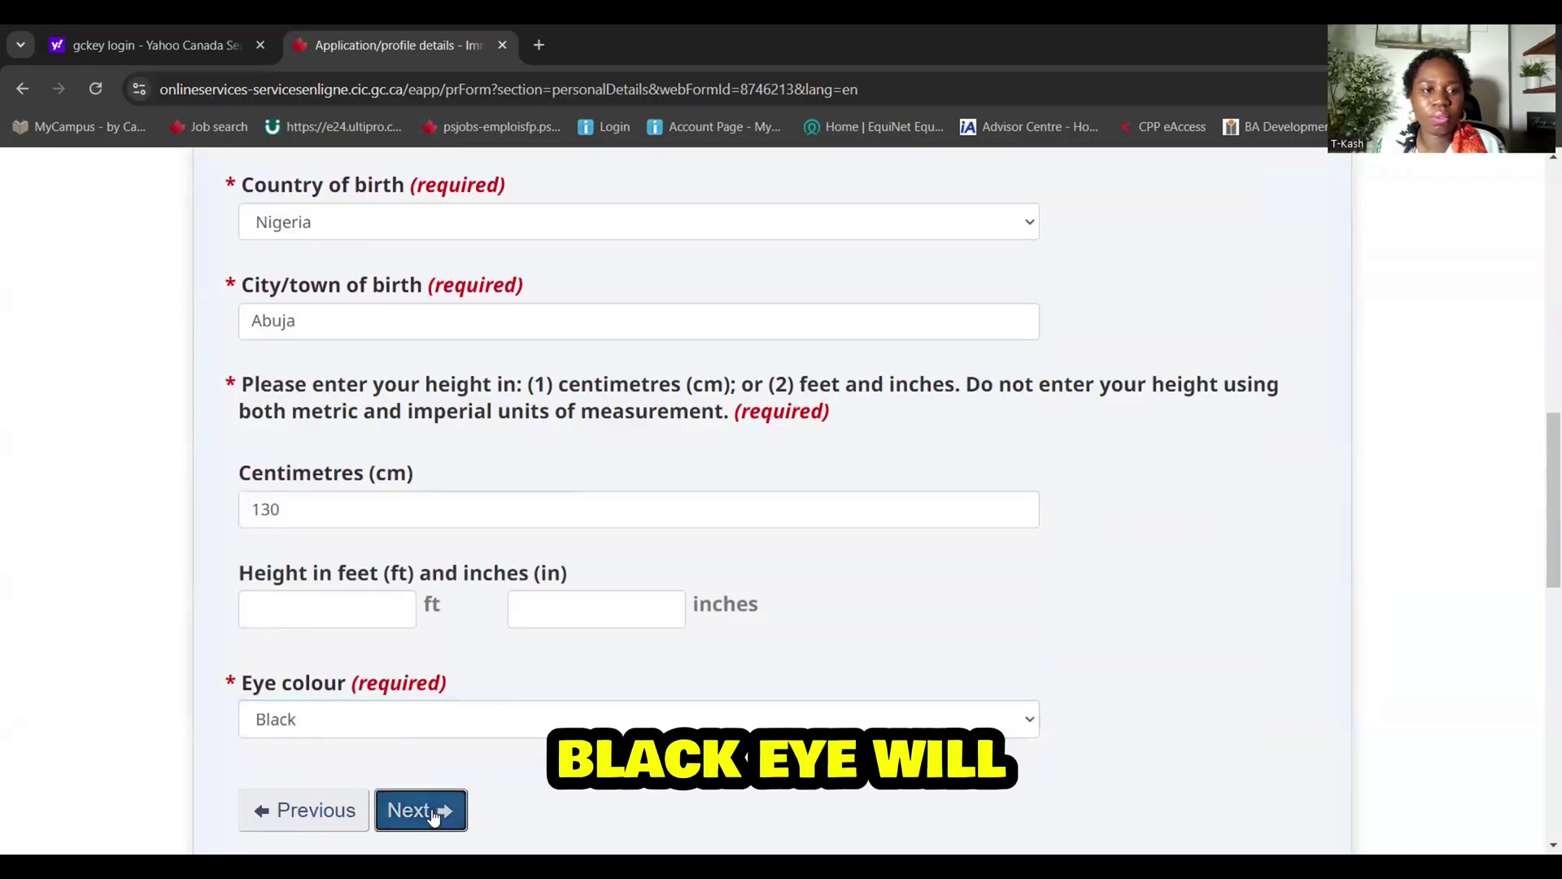
{"action": "left_click", "coordinate": [423, 809]}
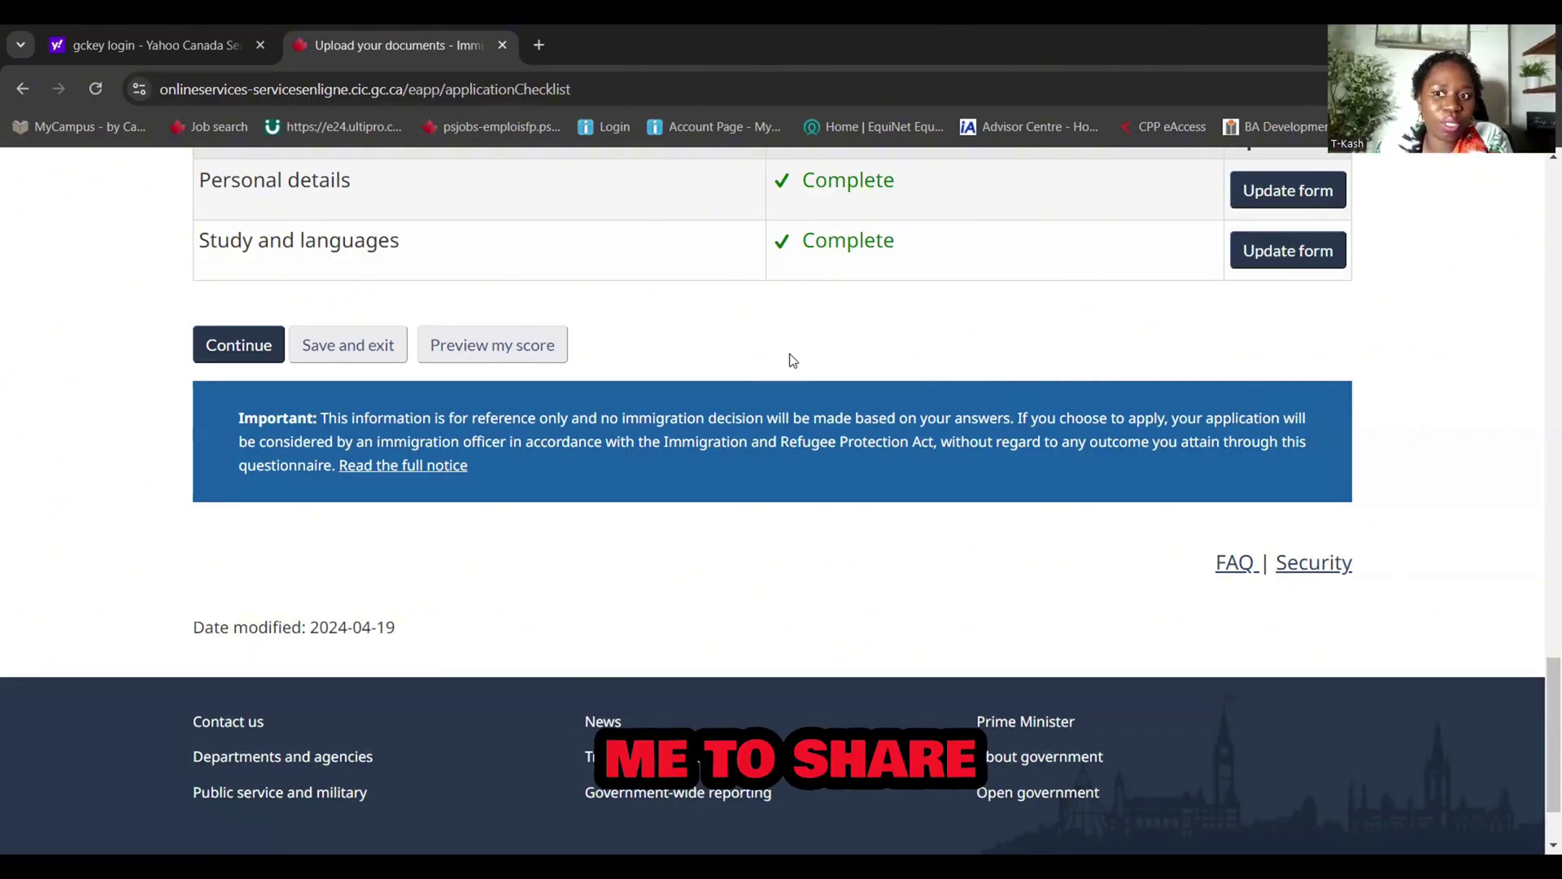
Continue from the completed forms to the document checklist and review the main candidate's required supporting documents
{"action": "left_click", "coordinate": [236, 343]}
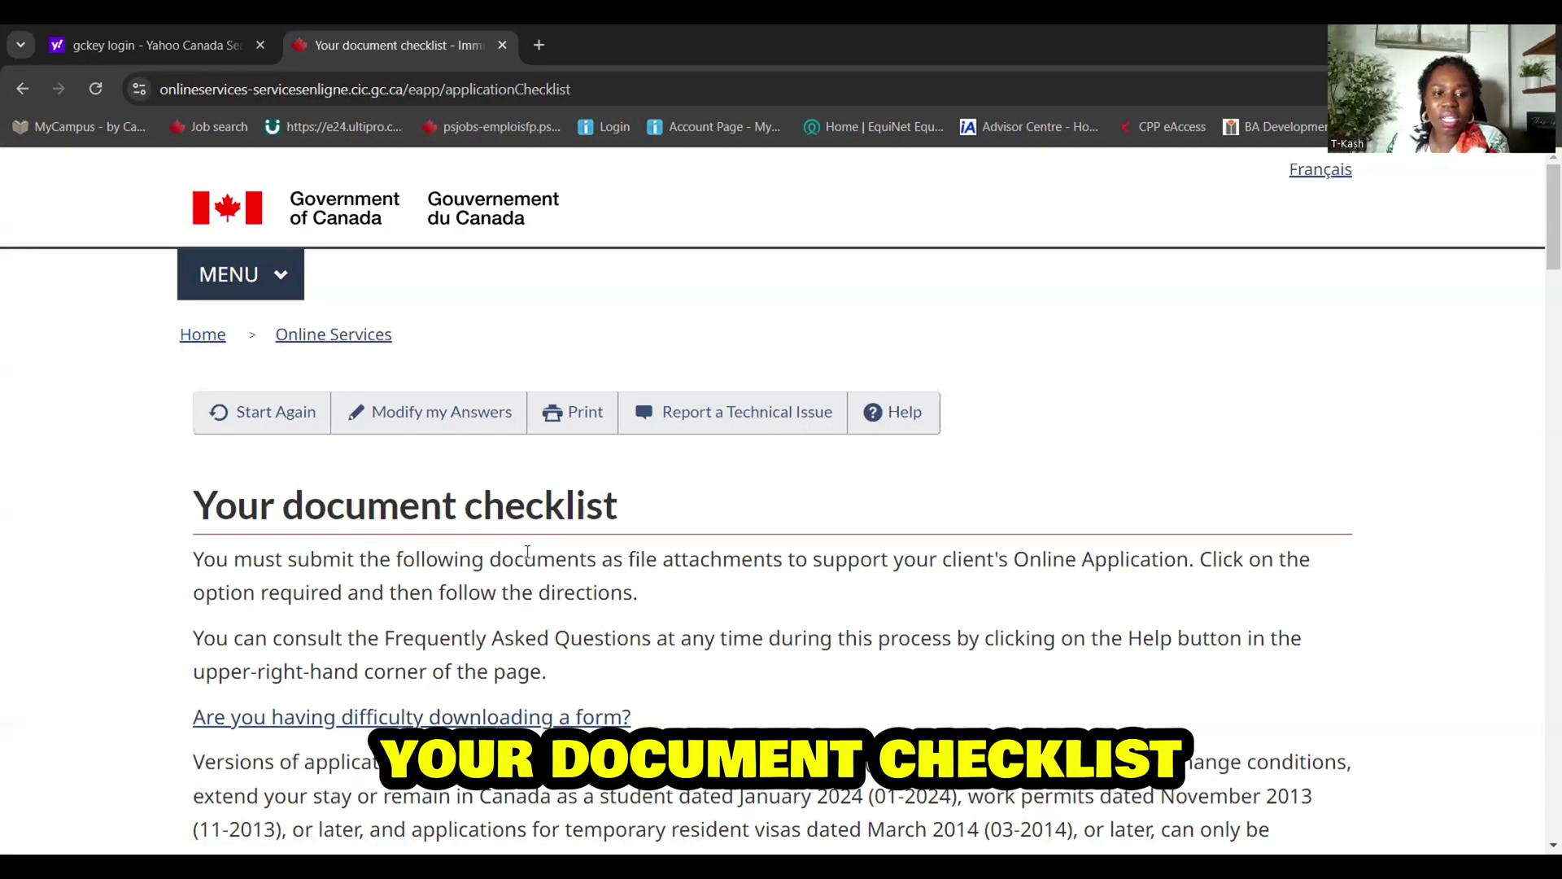
{"action": "scroll", "coordinate": [483, 600], "scroll_direction": "down", "scroll_amount": 1}
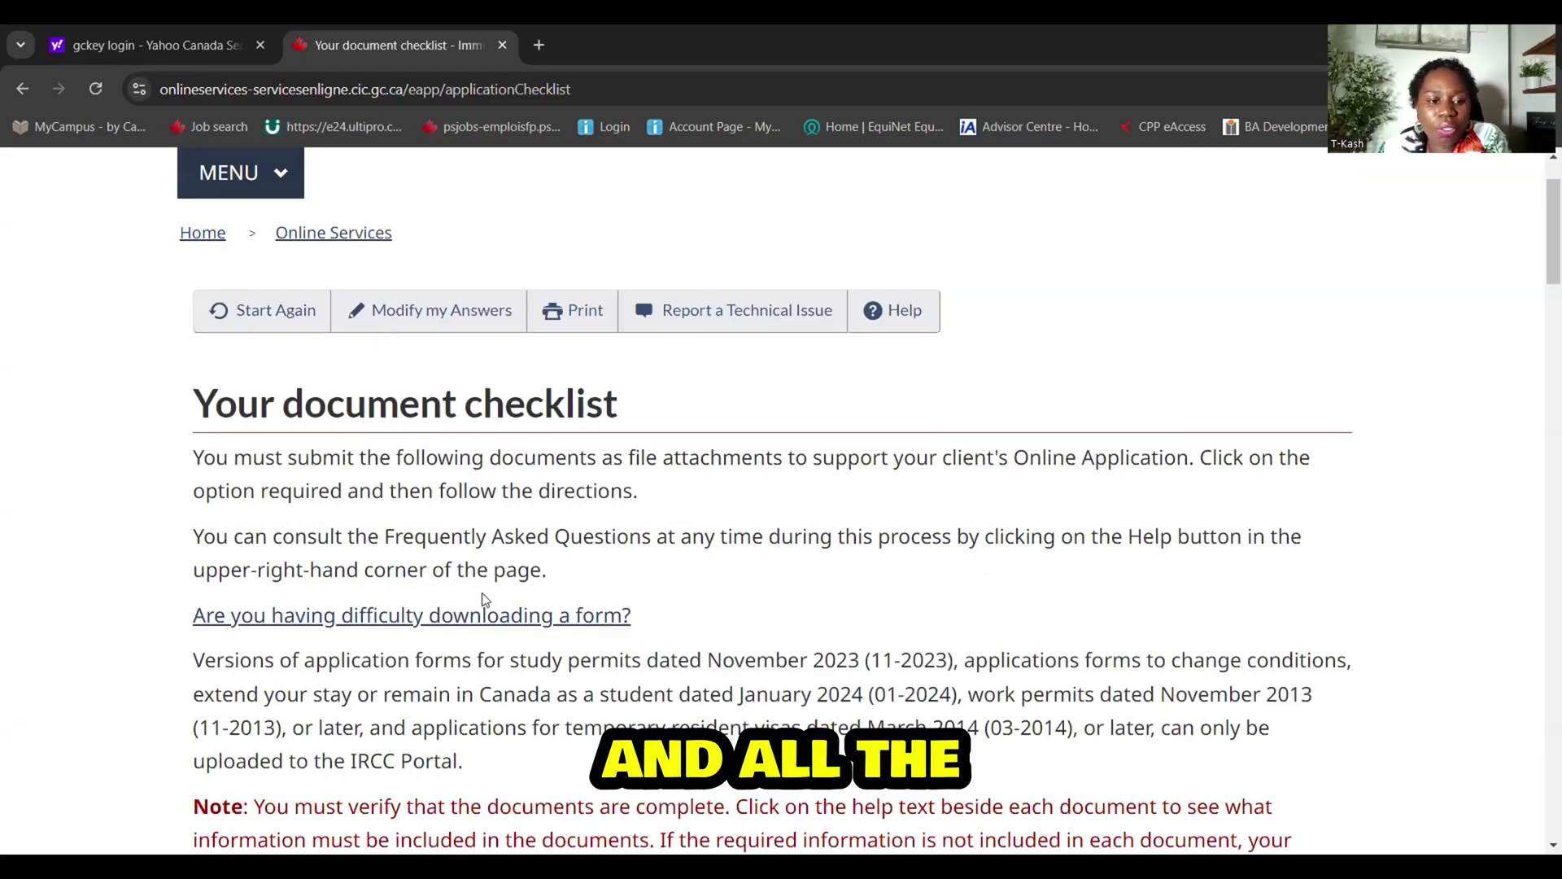
{"action": "scroll", "coordinate": [483, 599], "scroll_direction": "down", "scroll_amount": 1}
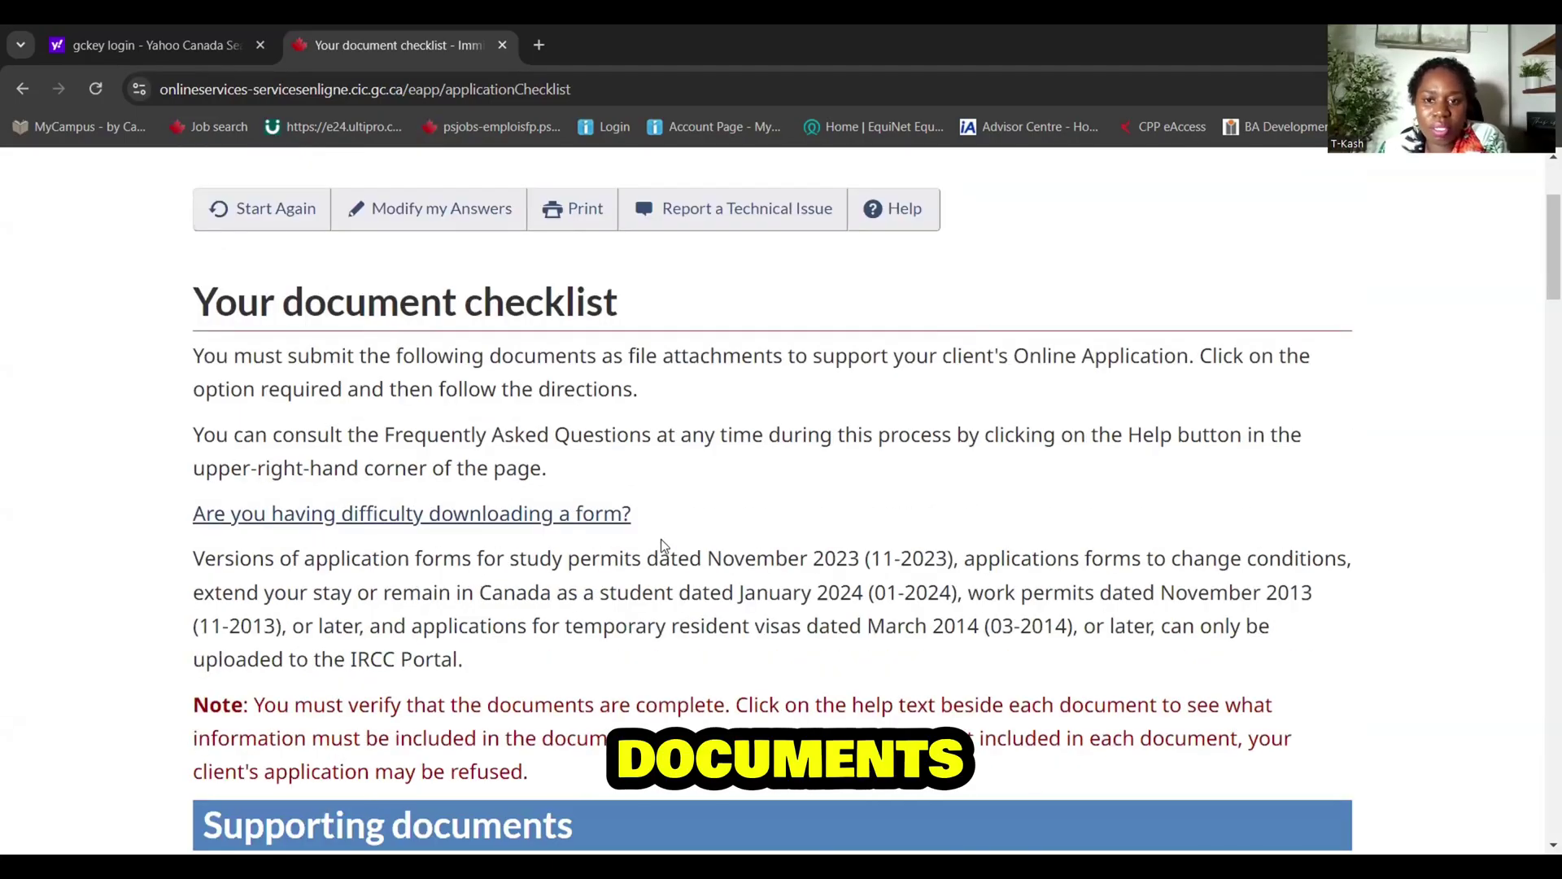
{"action": "scroll", "coordinate": [830, 498], "scroll_direction": "down", "scroll_amount": 4}
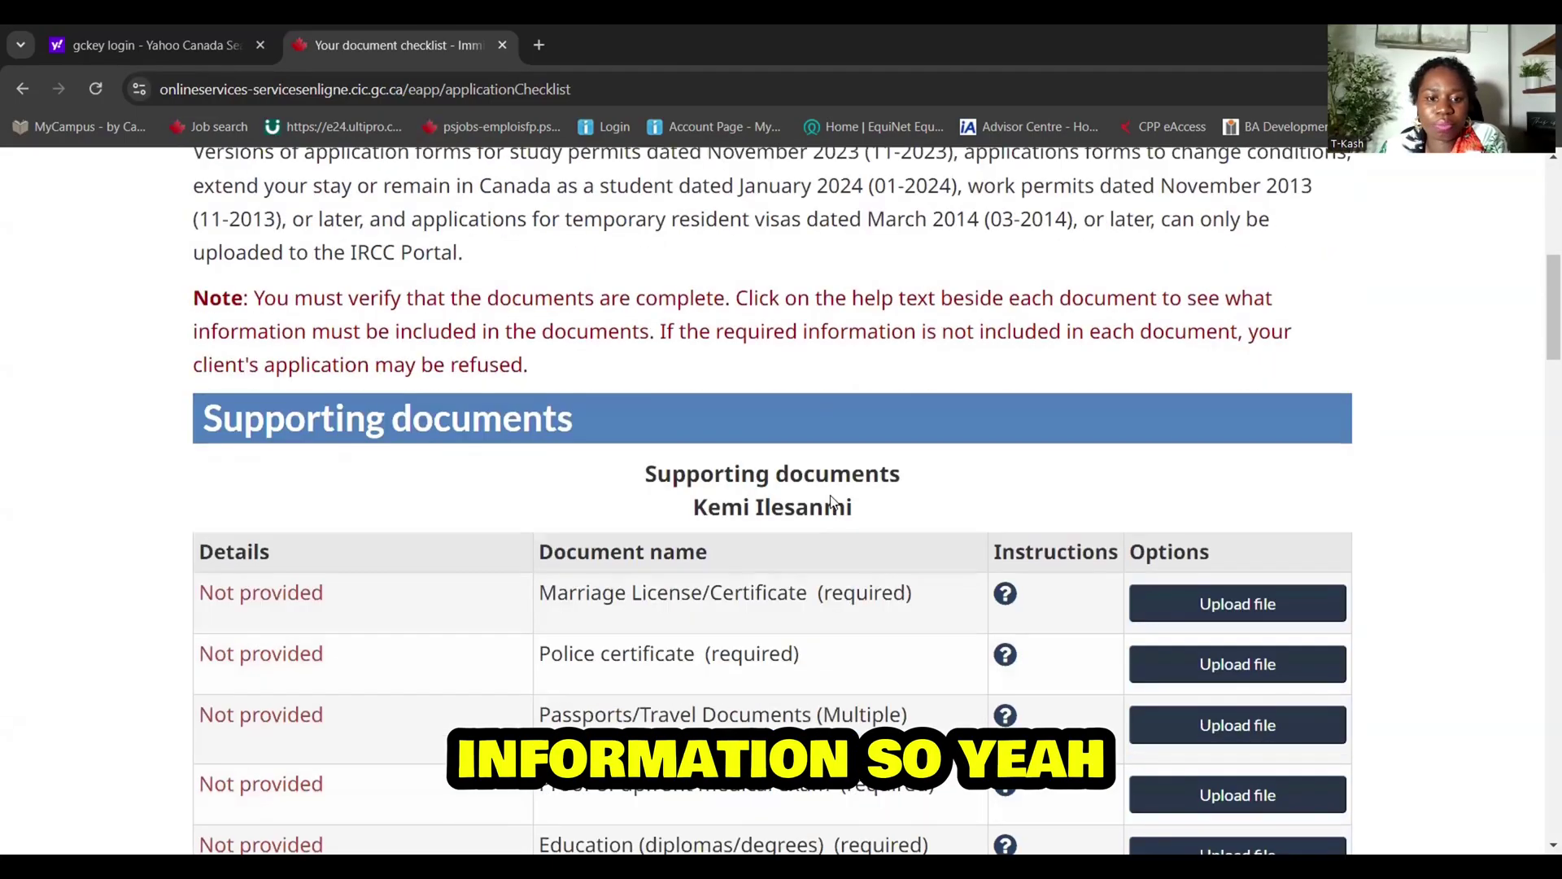
{"action": "scroll", "coordinate": [831, 500], "scroll_direction": "down", "scroll_amount": 1}
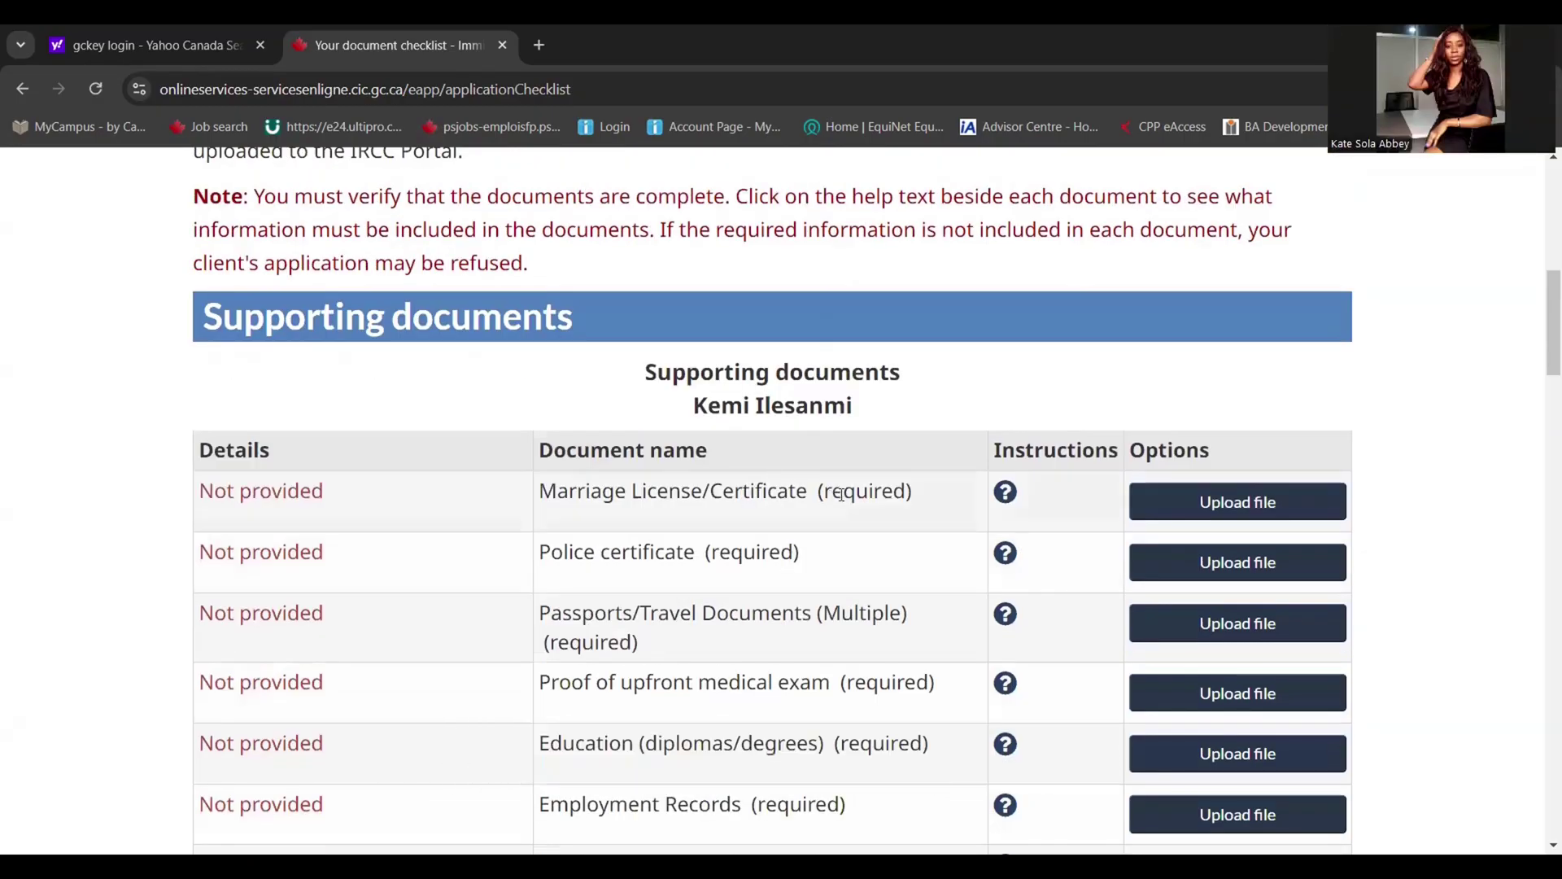
{"action": "scroll", "coordinate": [845, 496], "scroll_direction": "down", "scroll_amount": 1}
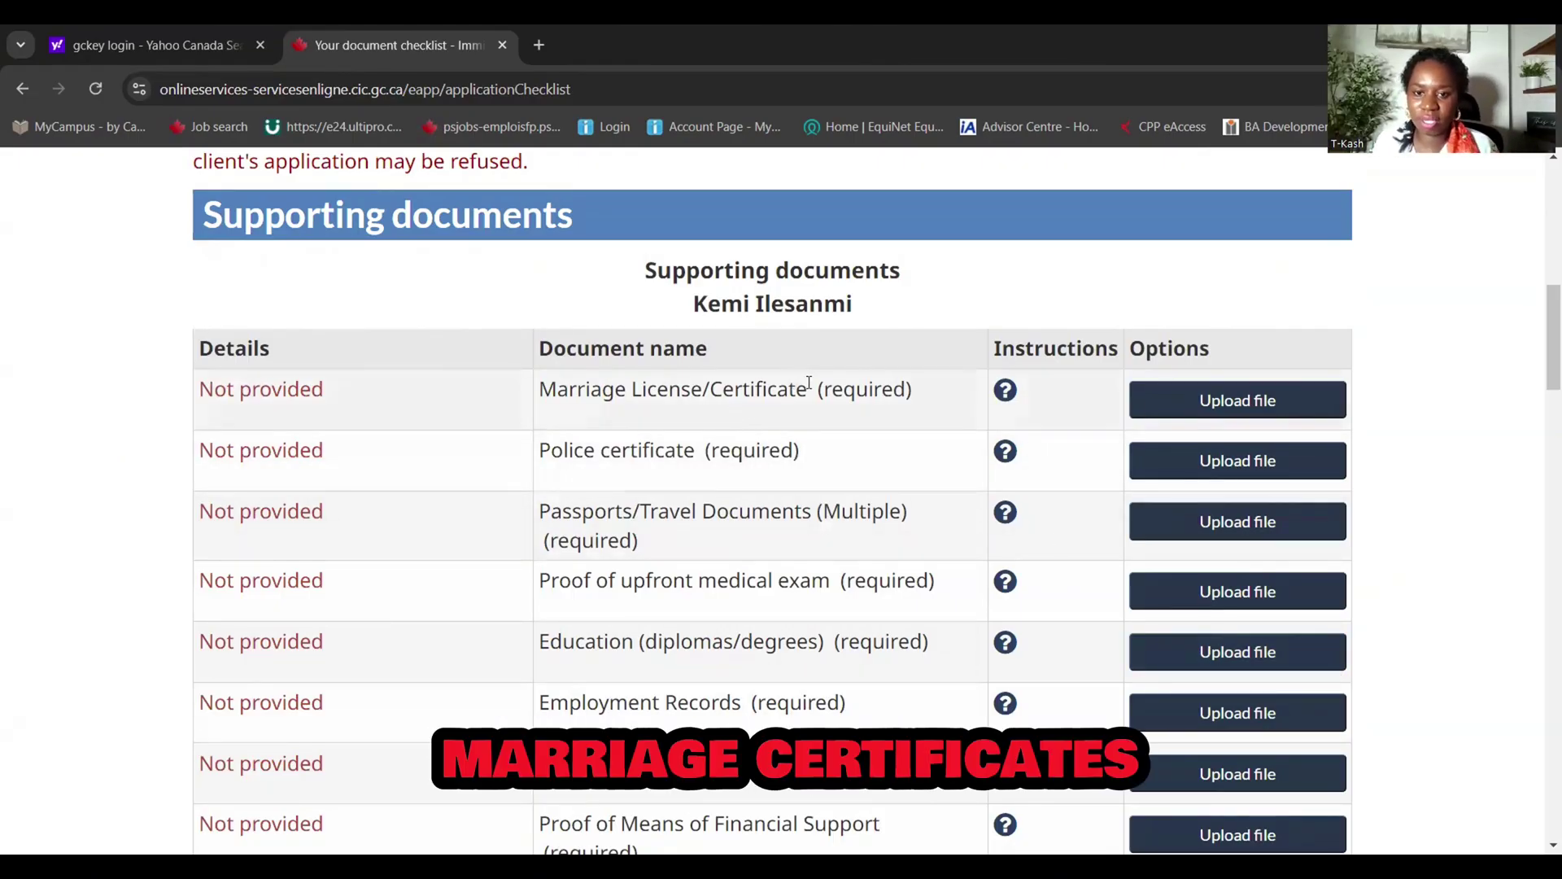
Open the instructions for the Marriage License/Certificate and examine the supporting documents required for the next family member
{"action": "left_click", "coordinate": [1005, 392]}
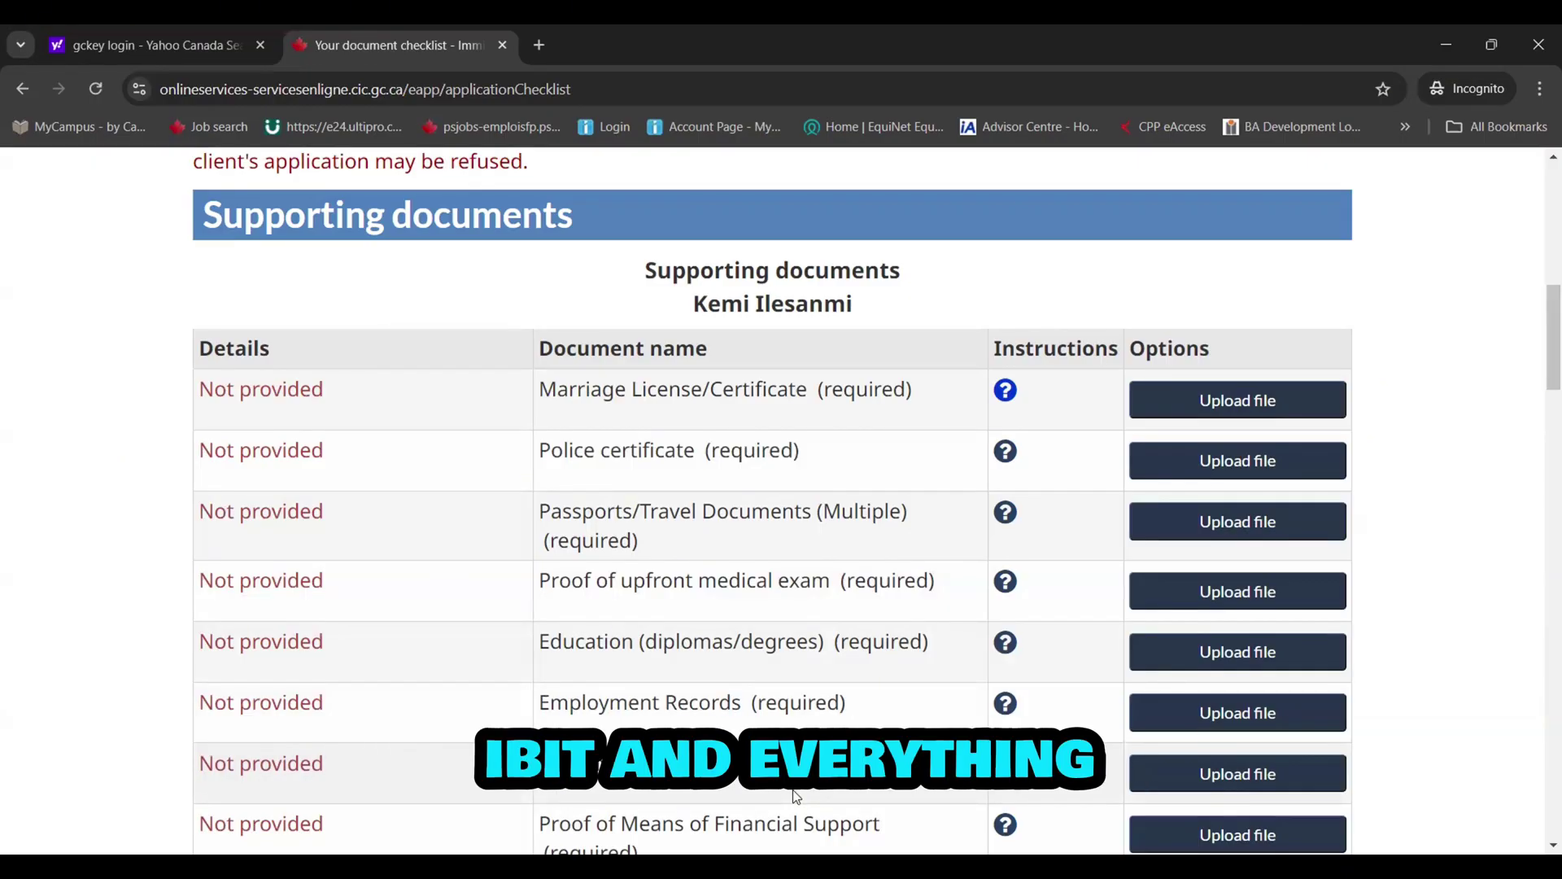
{"action": "scroll", "coordinate": [796, 795], "scroll_direction": "down", "scroll_amount": 1}
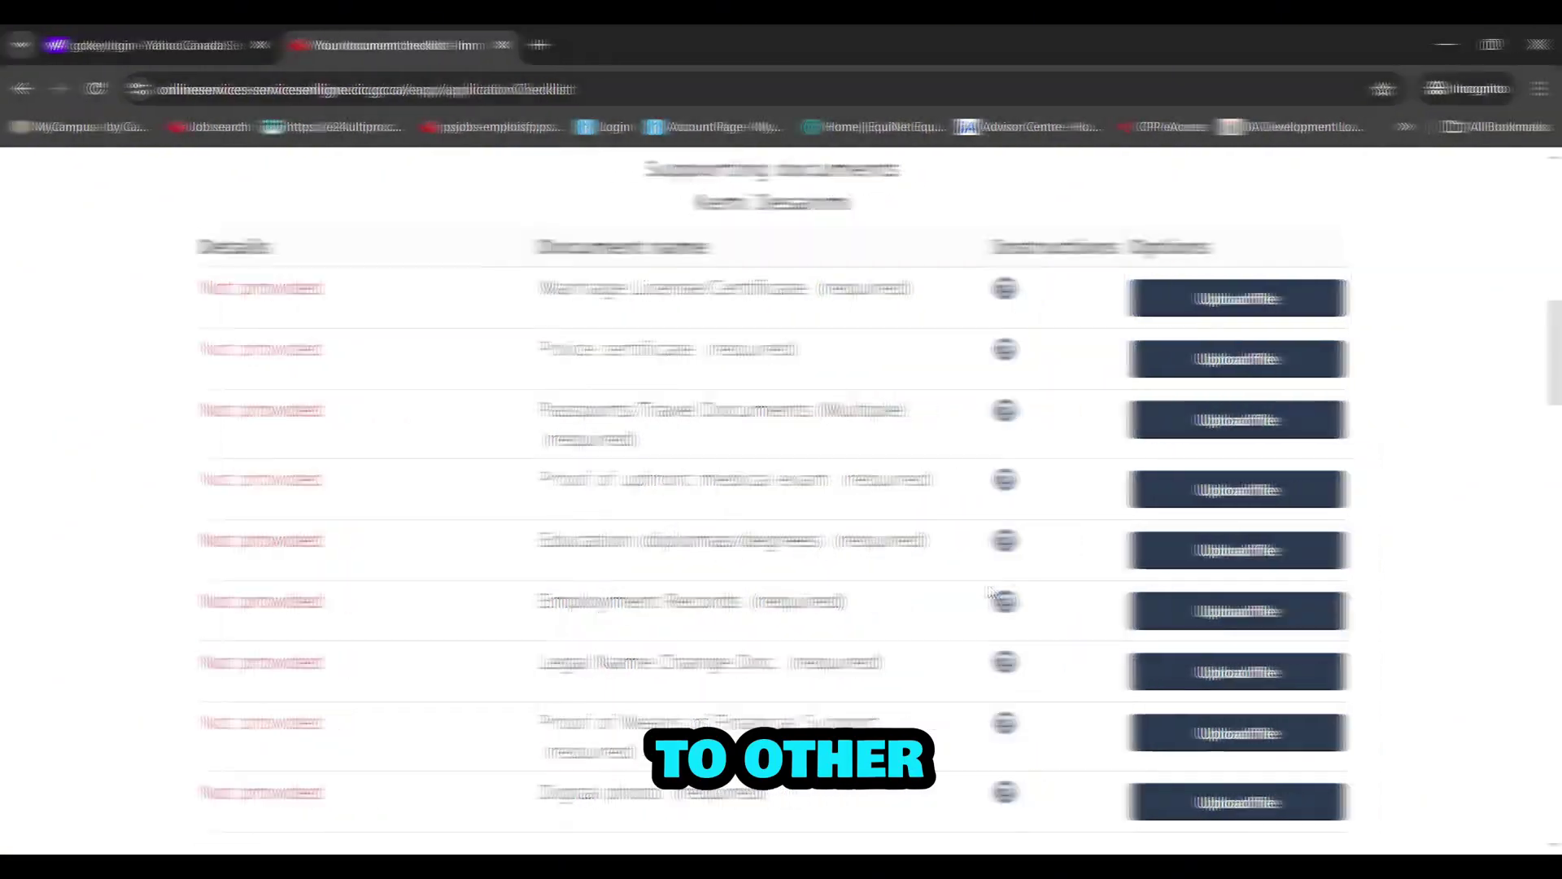
{"action": "scroll", "coordinate": [989, 588], "scroll_direction": "down", "scroll_amount": 5}
{"action": "scroll", "coordinate": [991, 591], "scroll_direction": "down", "scroll_amount": 4}
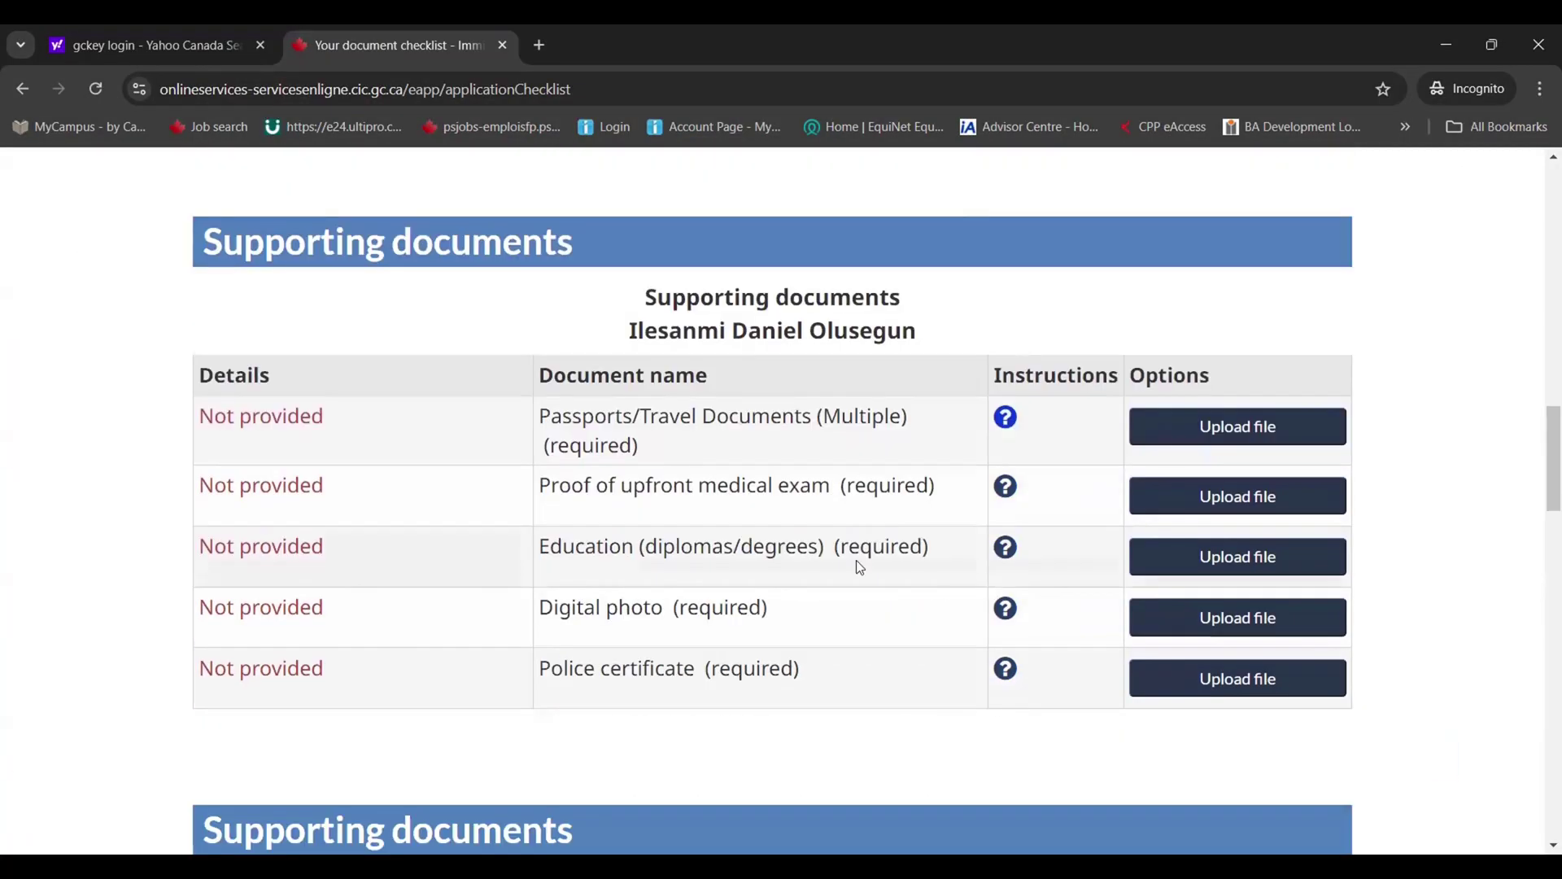